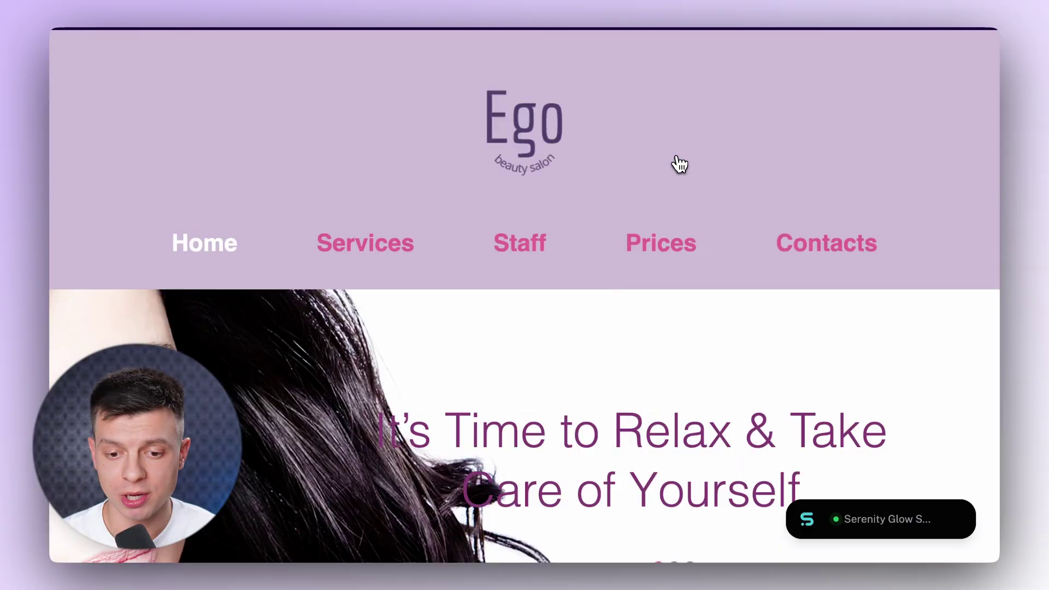
- Call the Serenity Glow Spa Assistant from the demo site's widget, allowing microphone access
scroll(573, 305, down, 10)
scroll(568, 315, down, 10)
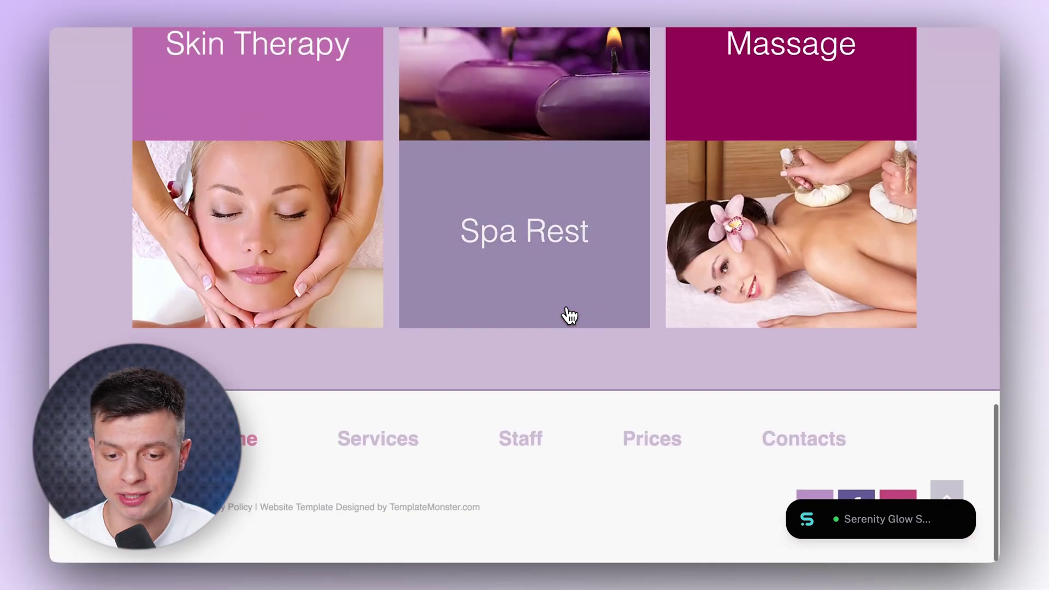
scroll(566, 314, up, 20)
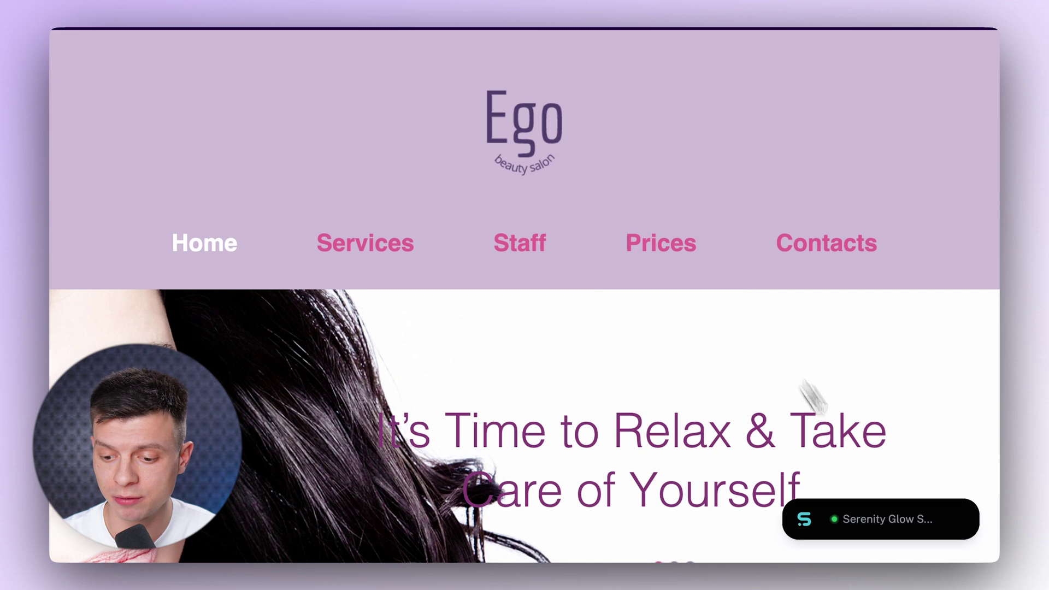
click(912, 523)
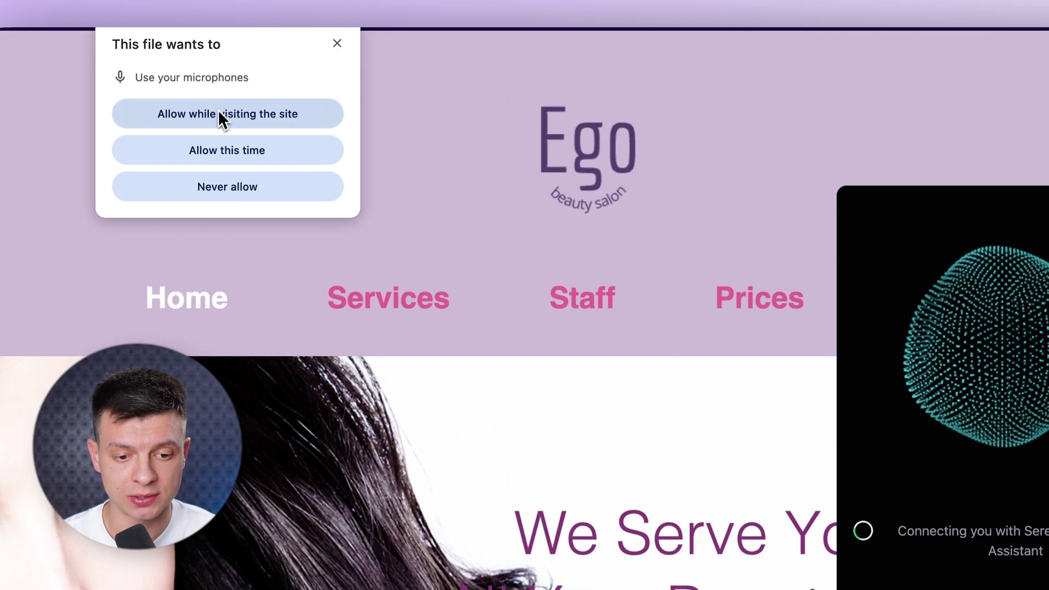
click(314, 117)
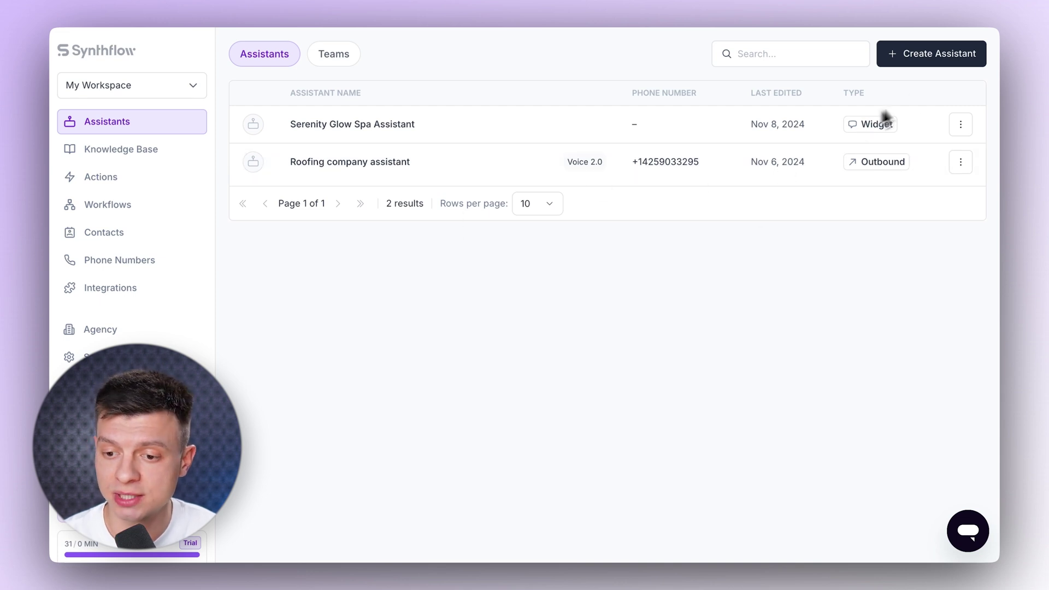
- Create a from-scratch Widget assistant, glance at its dashboard, and go to its Configure page
click(937, 57)
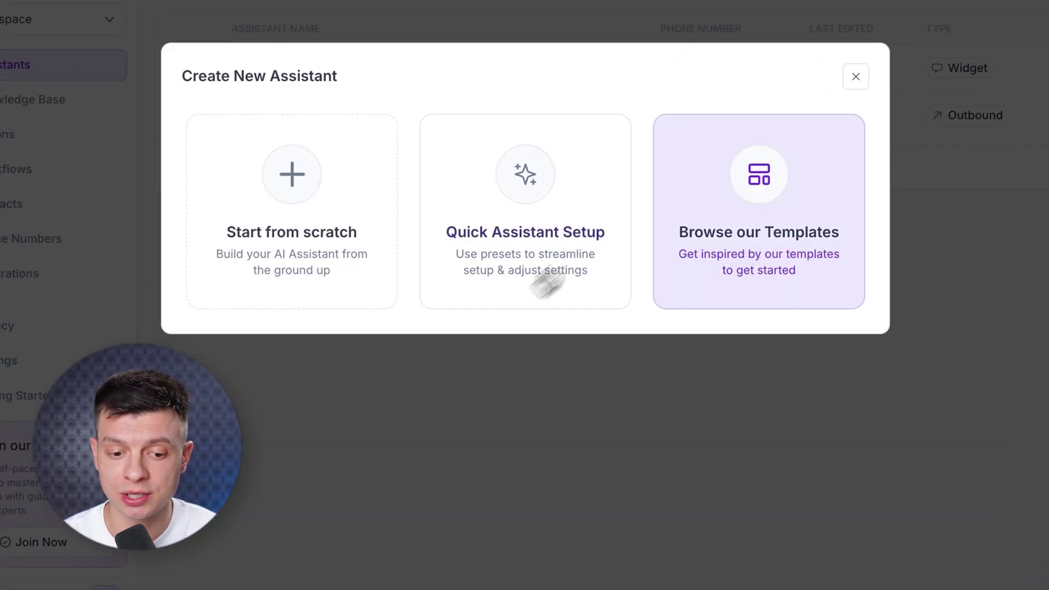
click(322, 238)
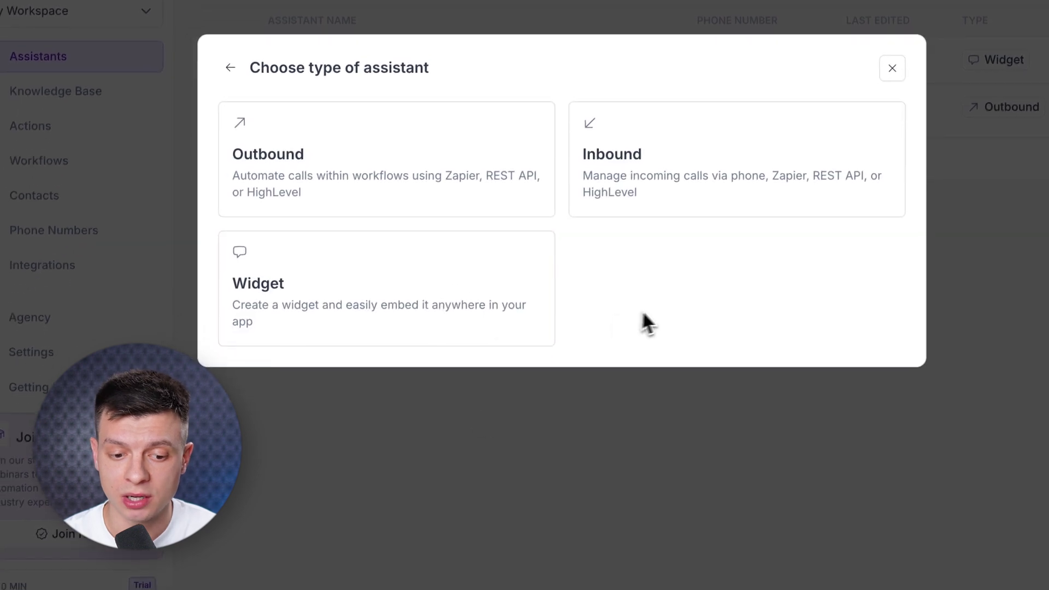
click(327, 299)
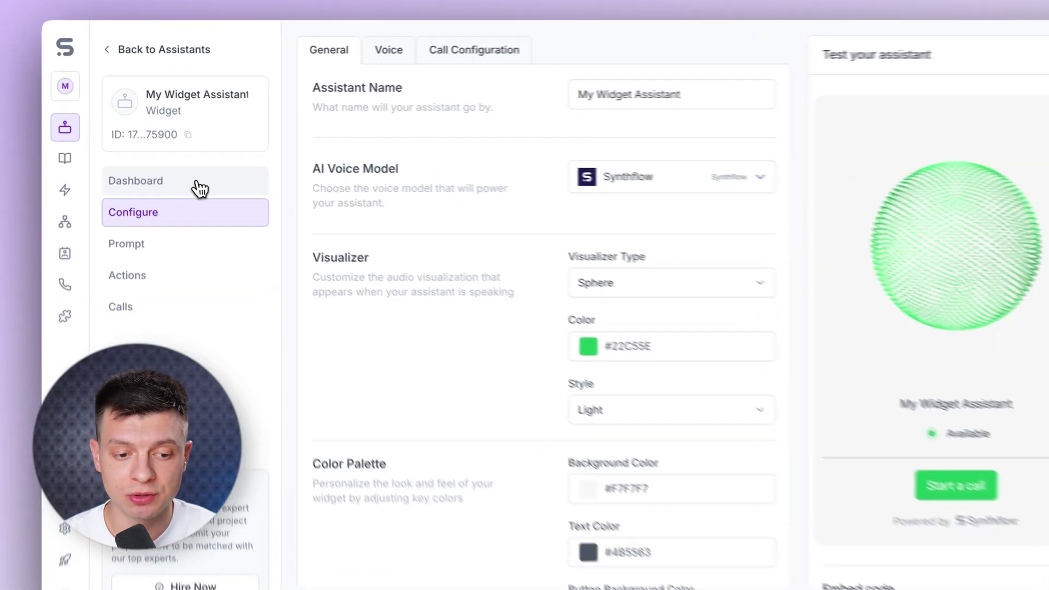
click(162, 171)
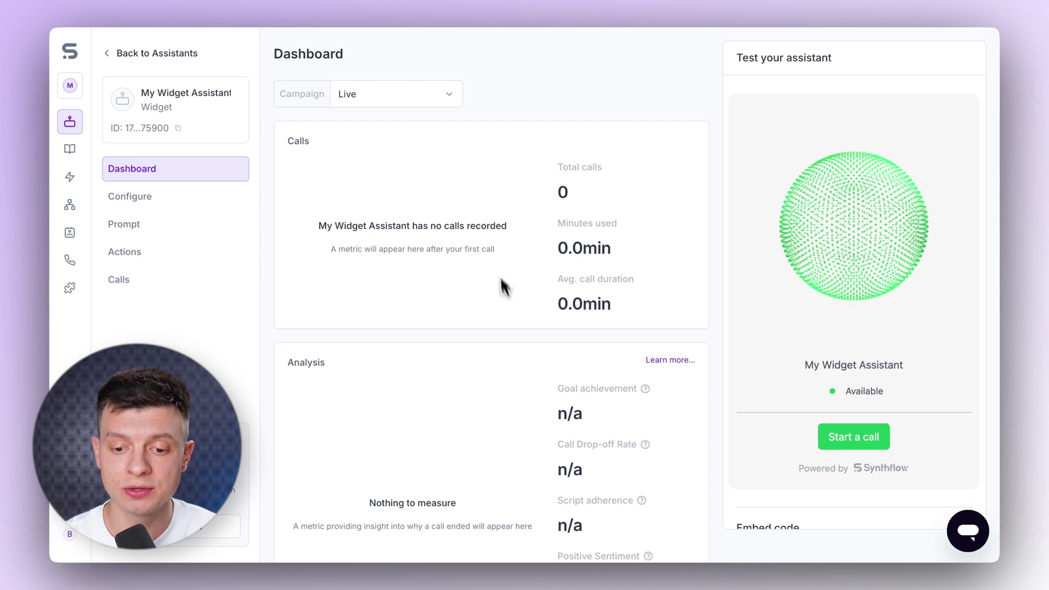
scroll(459, 333, down, 3)
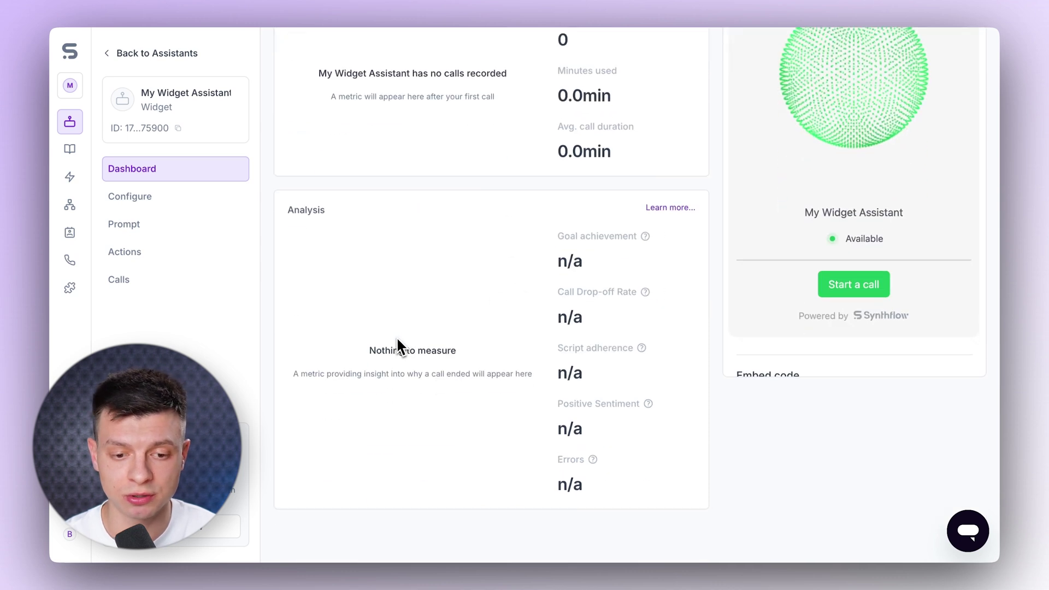
scroll(461, 349, up, 3)
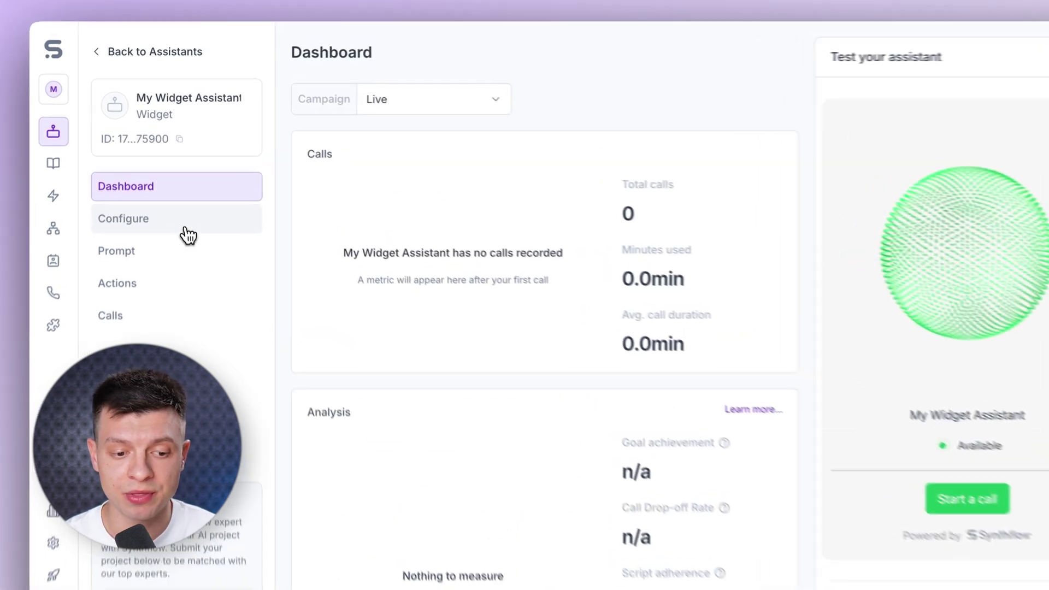
click(183, 201)
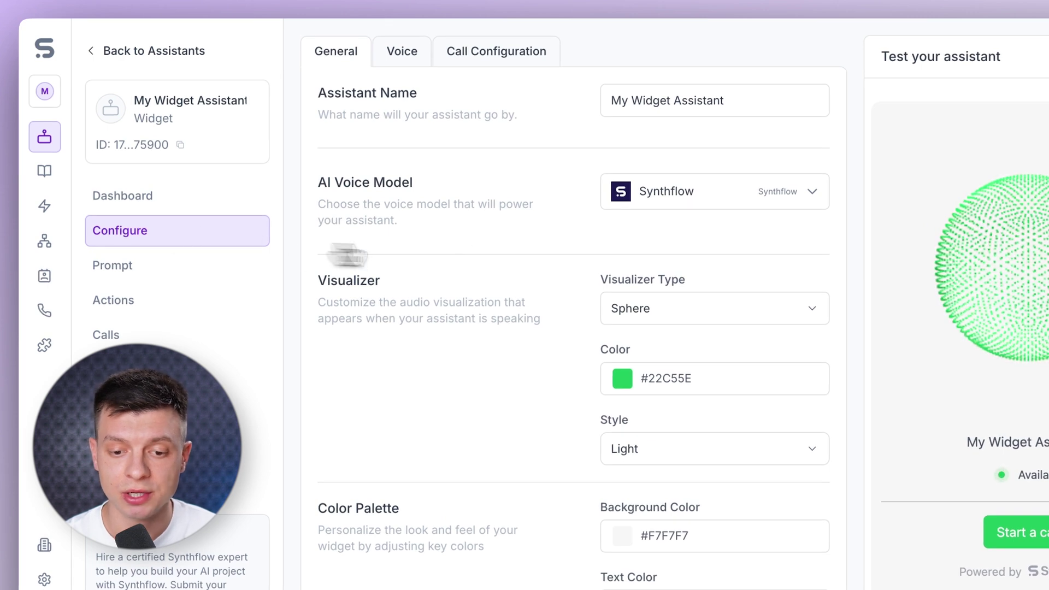
- Rename My Widget Assistant to 'Spa AI assistant' and review the AI voice model options
click(762, 96)
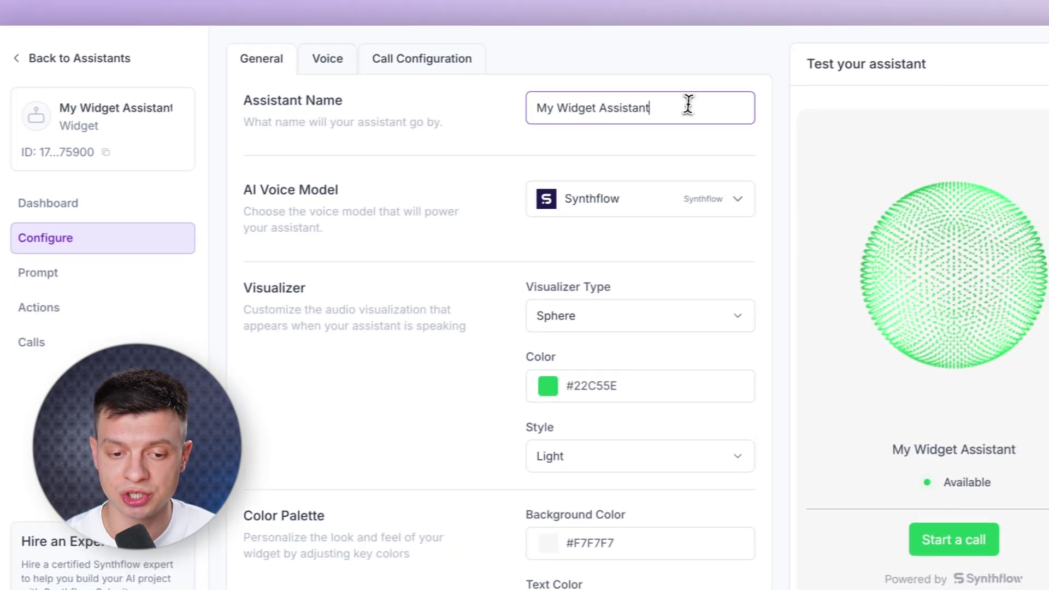
drag(688, 104, 404, 105)
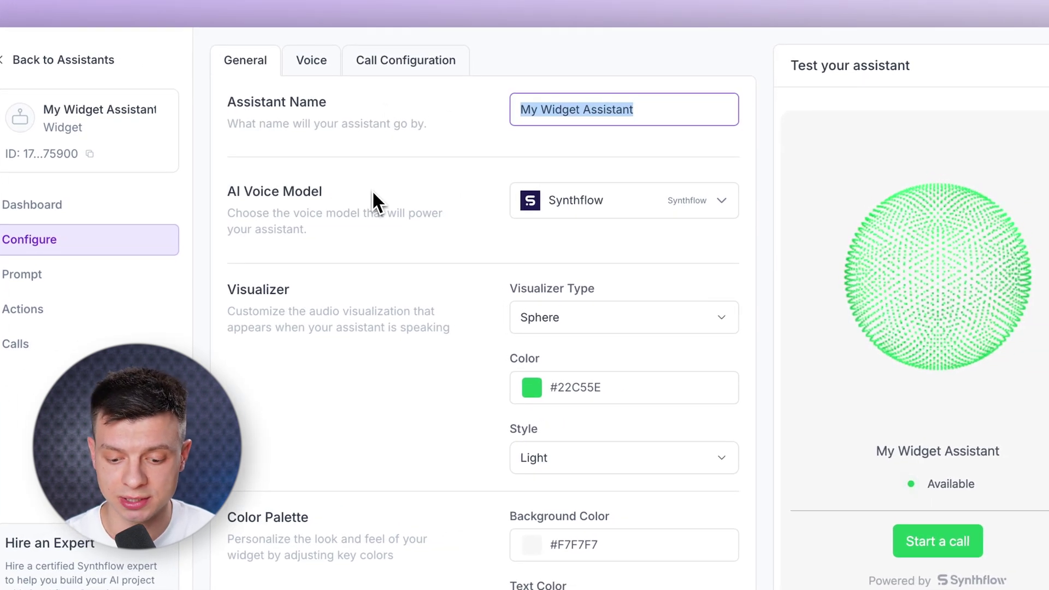
text(Spa AI)
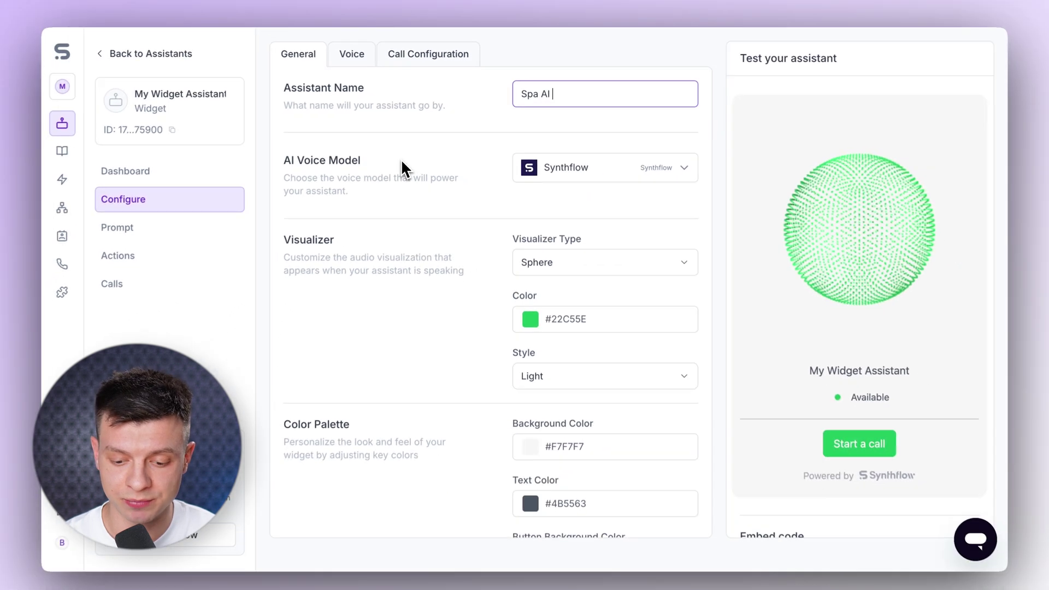
text( assistant)
click(494, 134)
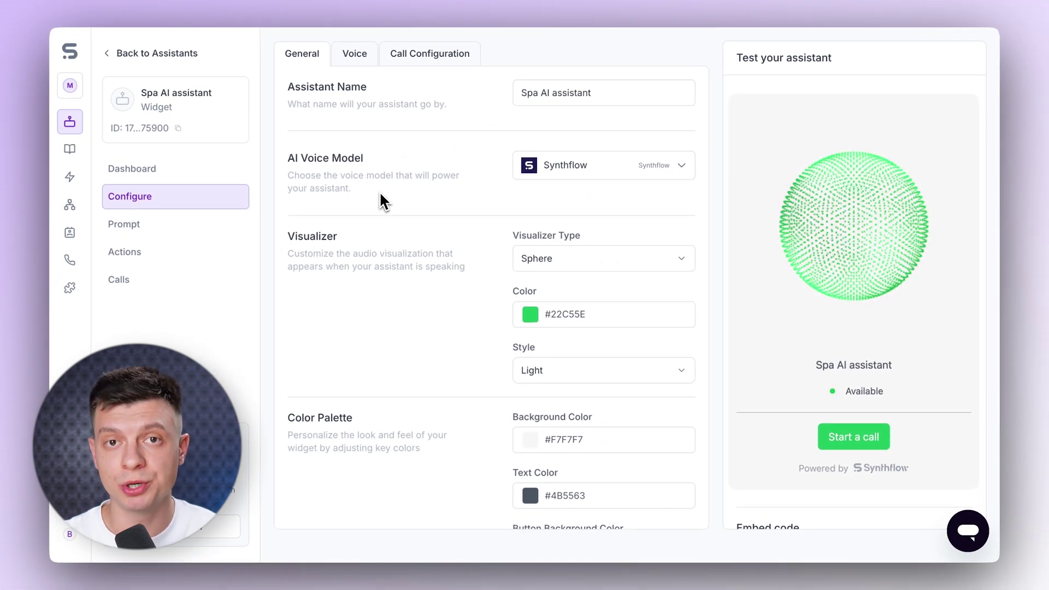
click(655, 167)
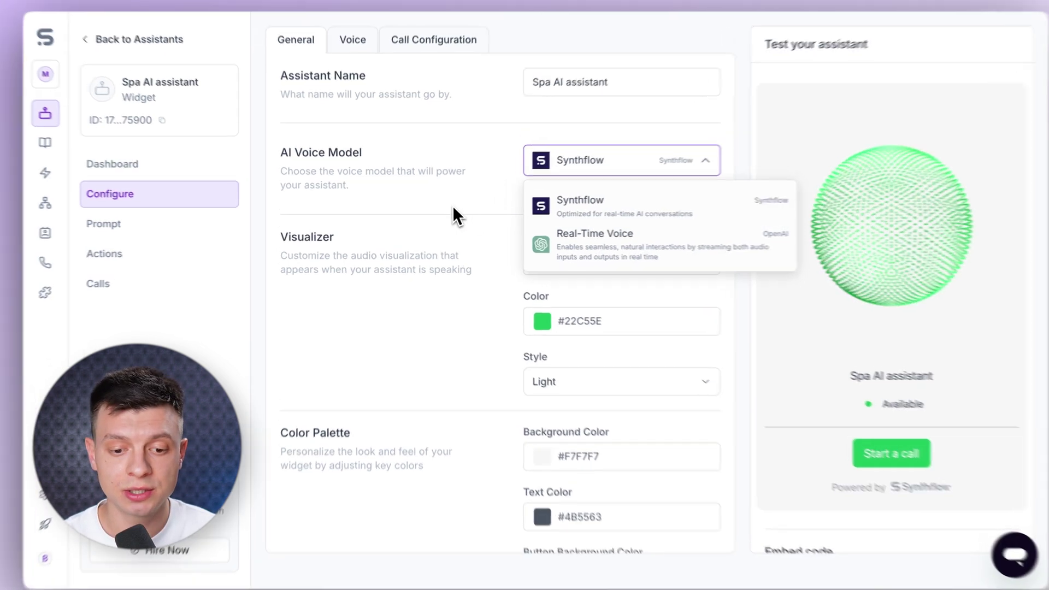
click(461, 209)
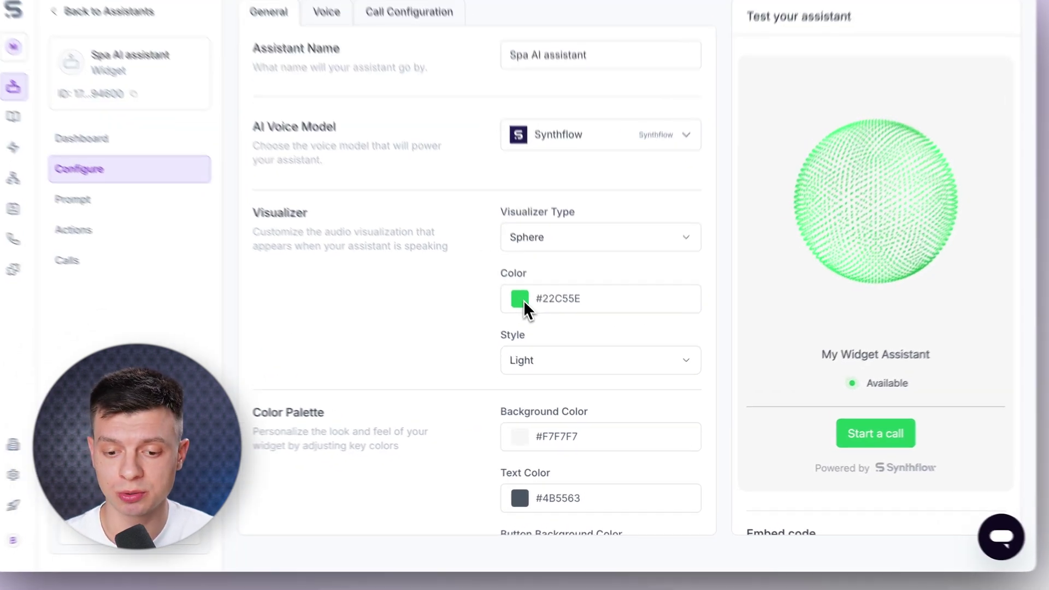
click(522, 299)
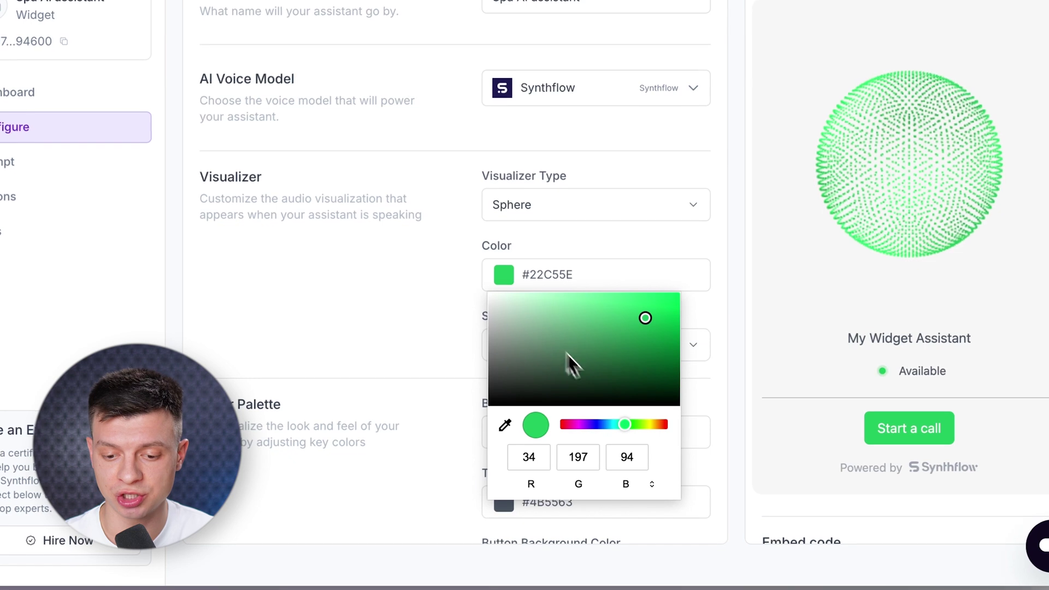
- Set the visualizer sphere colour to cyan #11C7DF
click(623, 424)
drag(623, 423, 611, 425)
mouse_move(655, 345)
mouse_down()
mouse_move(660, 305)
mouse_move(649, 325)
mouse_move(627, 304)
mouse_move(664, 310)
mouse_up()
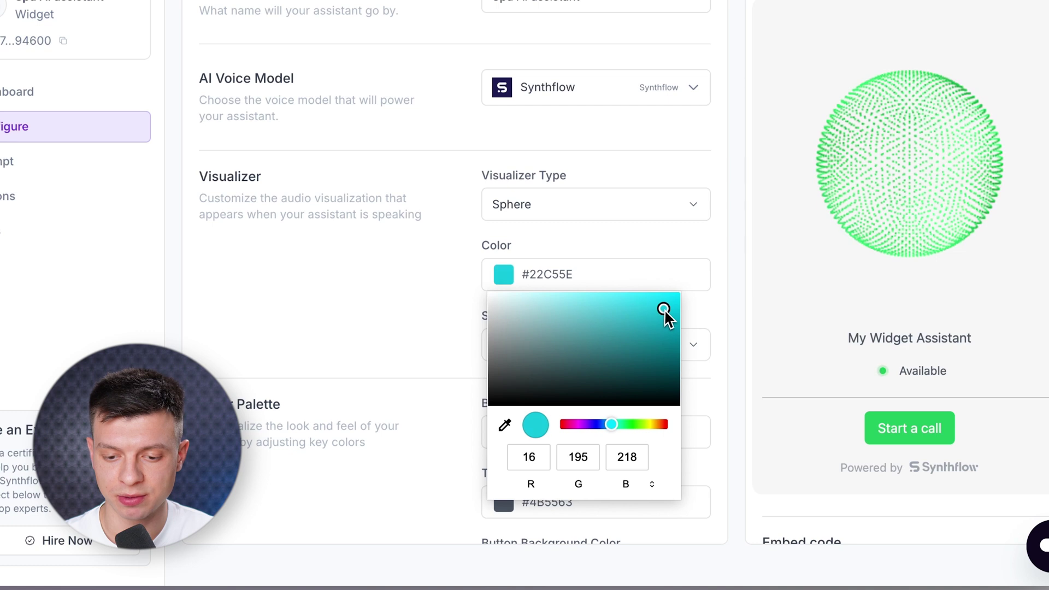
click(380, 315)
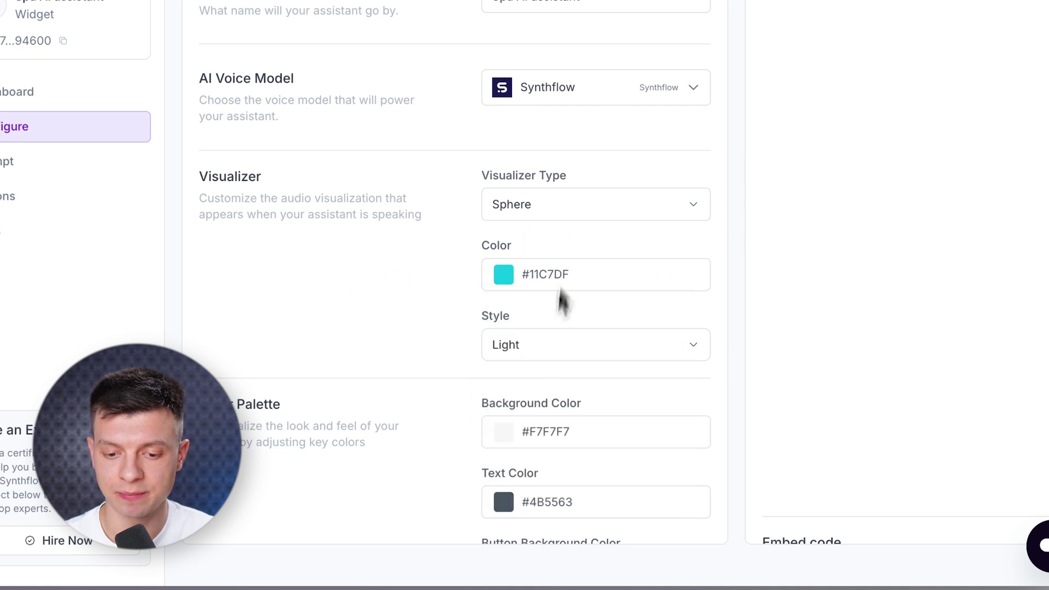
scroll(388, 326, down, 2)
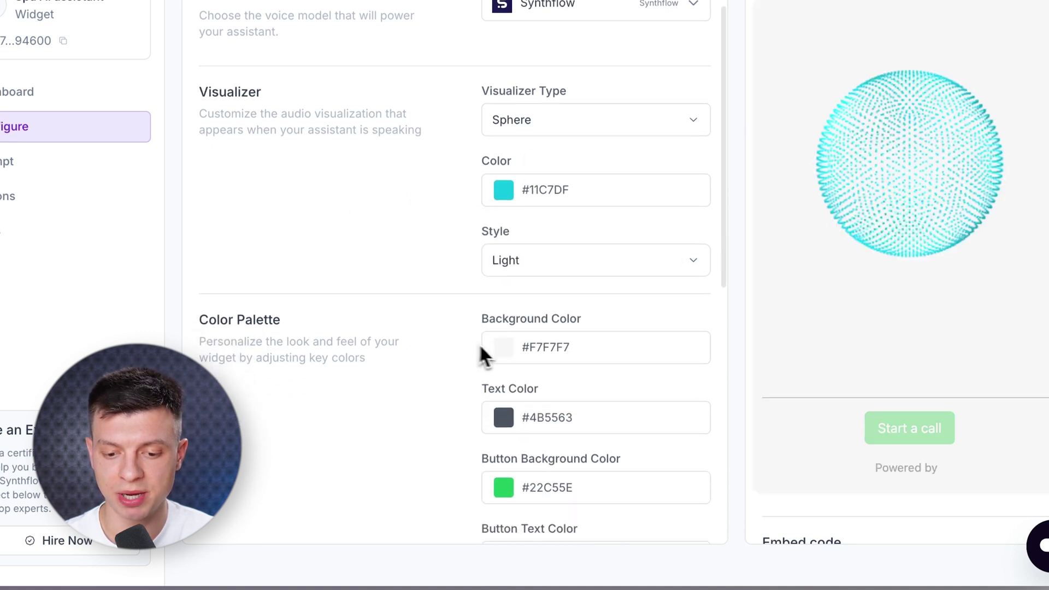
- Set the widget background to #0F0F0F and the text colour to light grey #C4C6CA
click(504, 348)
drag(502, 448, 499, 471)
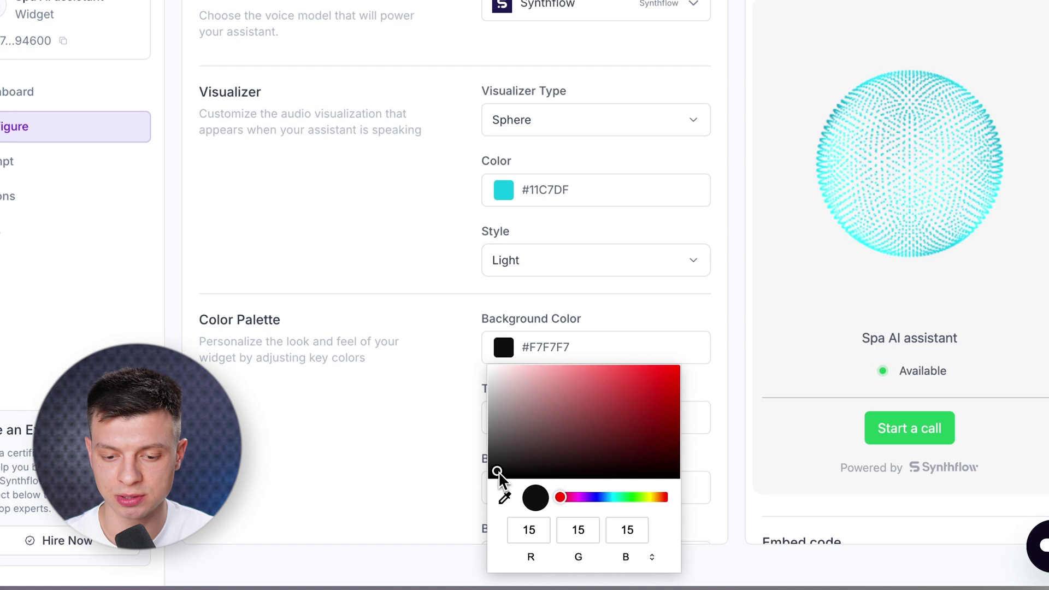
click(414, 469)
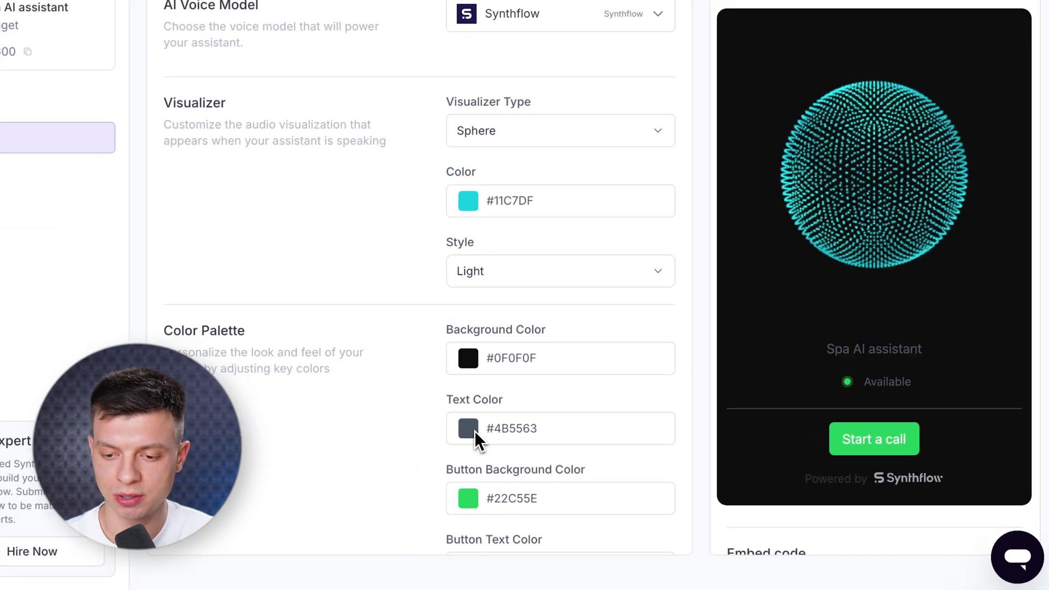
click(469, 428)
mouse_move(505, 273)
mouse_down()
mouse_move(480, 271)
mouse_move(462, 206)
mouse_move(465, 223)
mouse_up()
key(Escape)
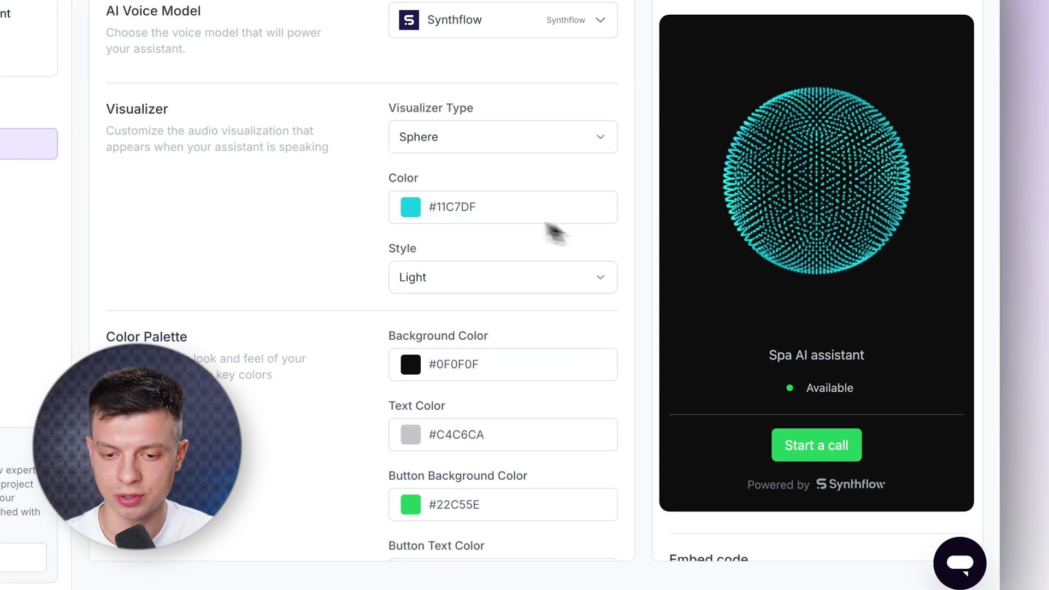
- Capitalise the name to 'Spa AI Assistant'
click(439, 0)
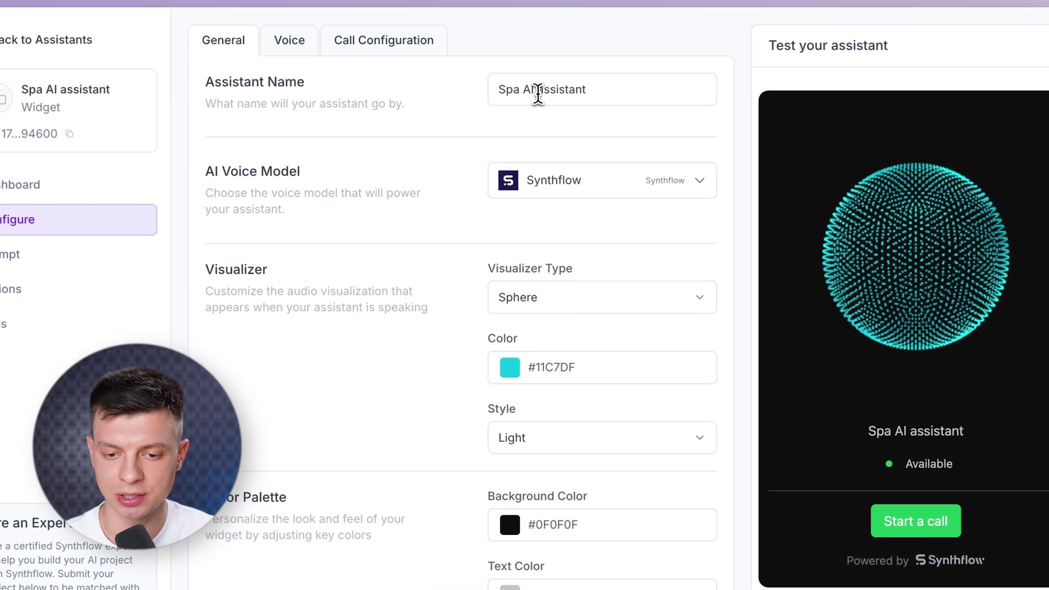
key(BackSpace)
text(A)
click(337, 417)
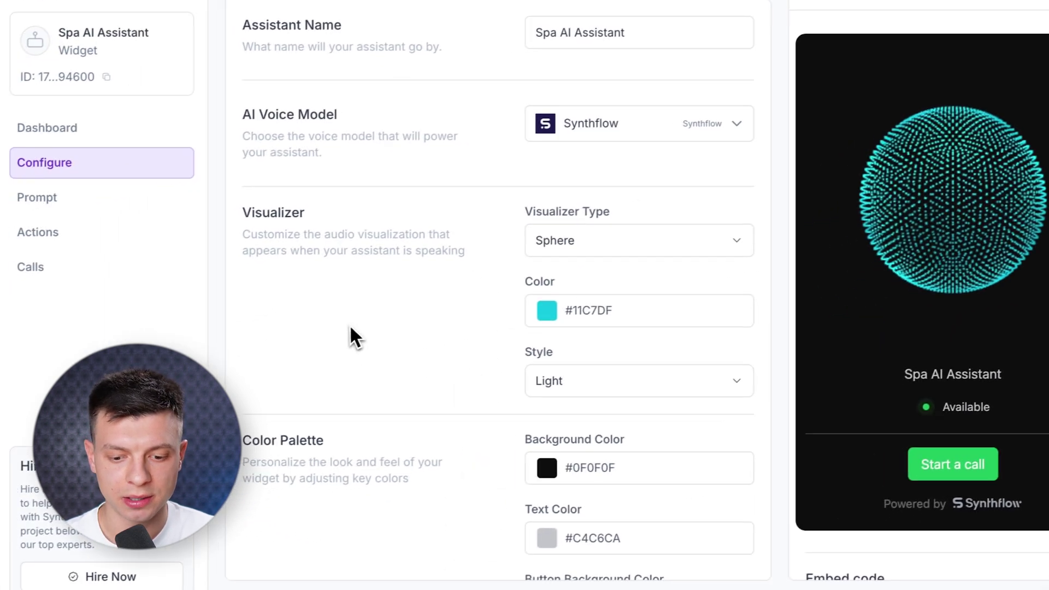
scroll(221, 350, down, 5)
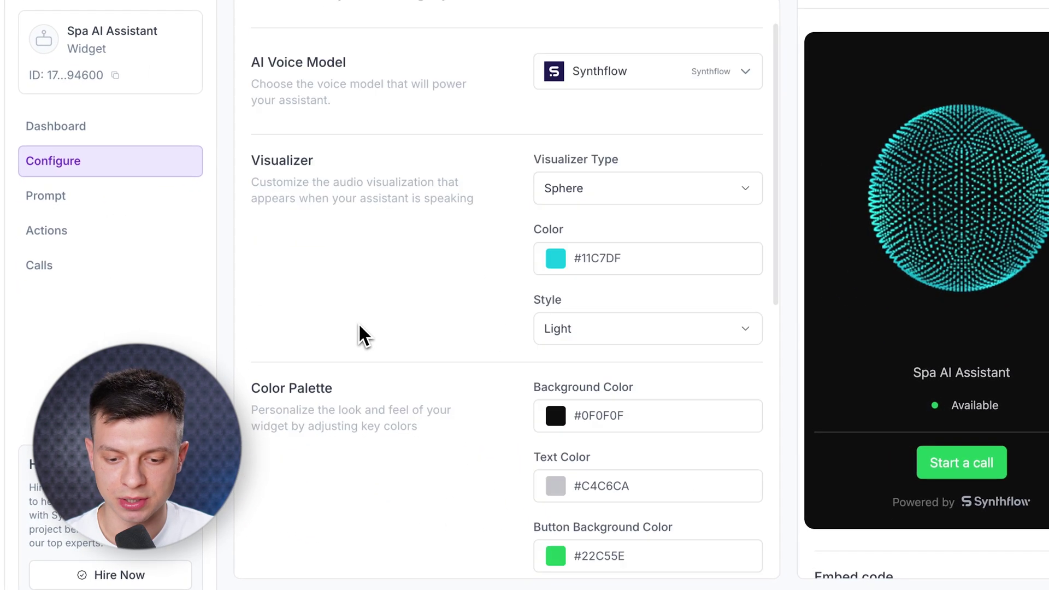
scroll(359, 322, down, 3)
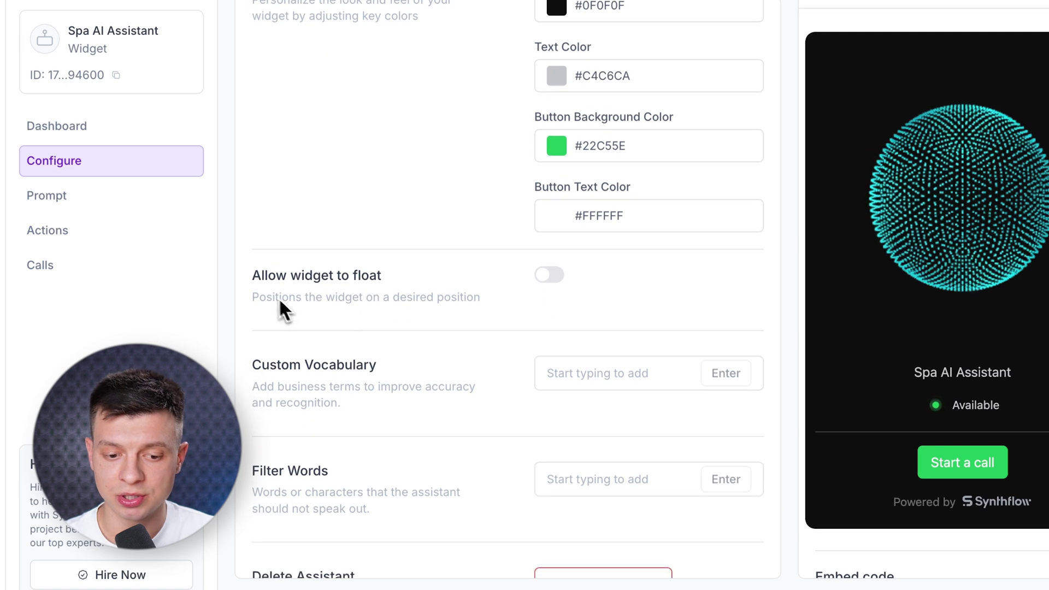
drag(253, 278, 403, 279)
click(405, 280)
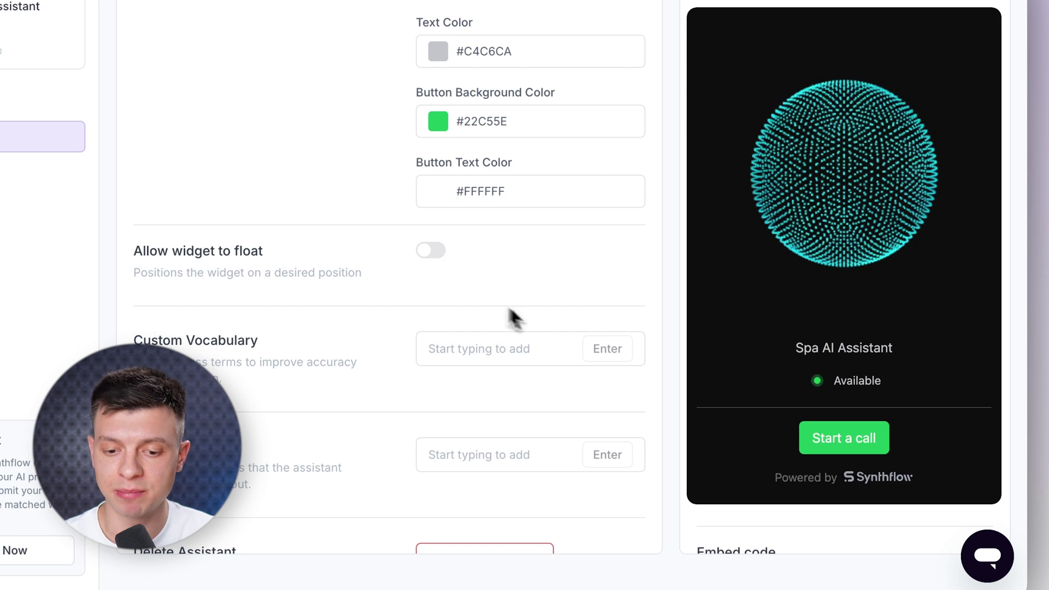
click(431, 253)
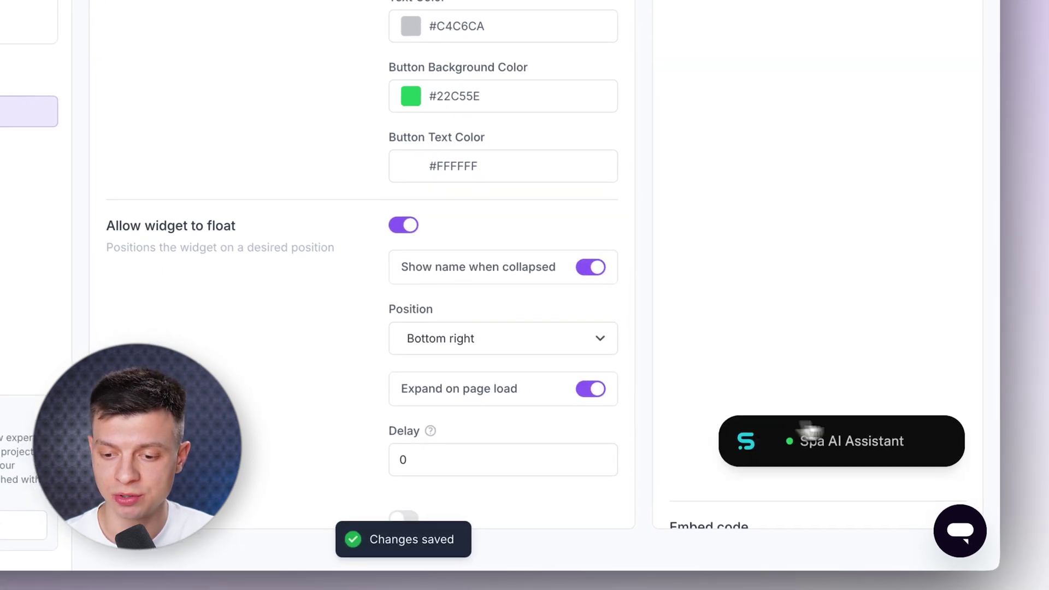
click(828, 448)
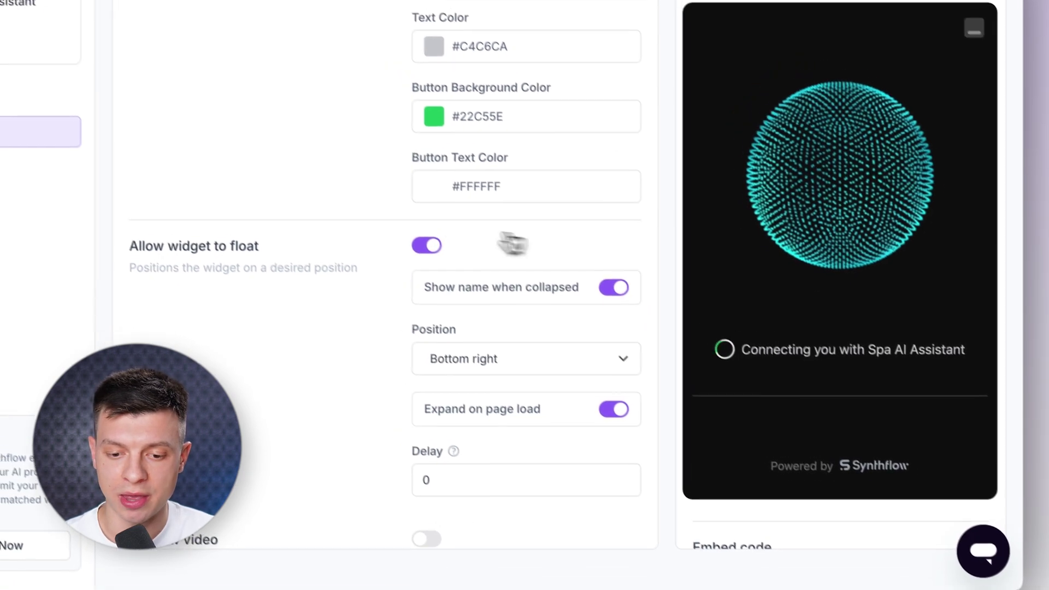
click(408, 223)
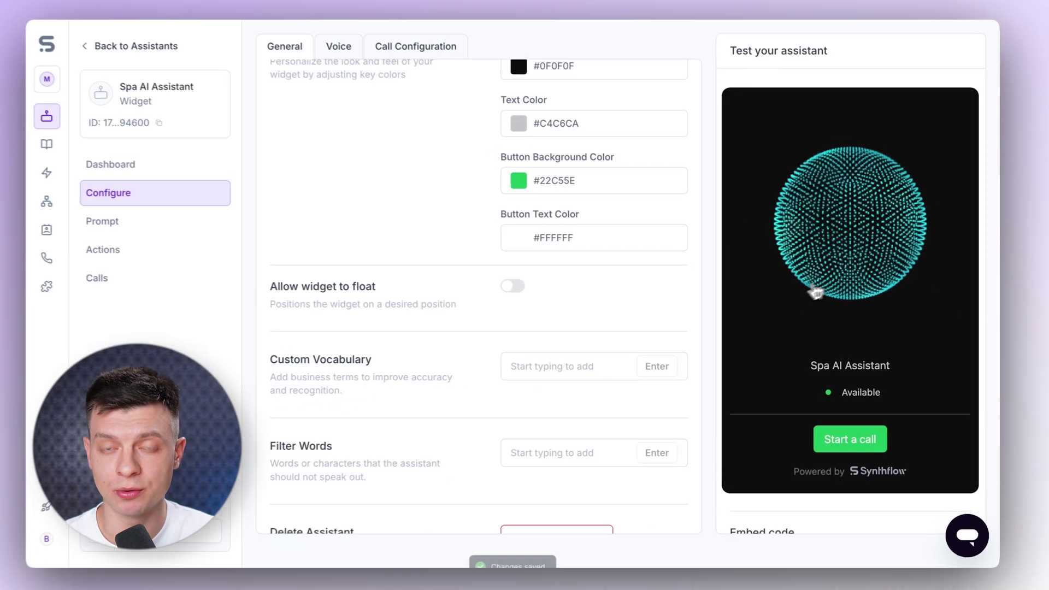
scroll(492, 363, down, 1)
scroll(491, 363, up, 6)
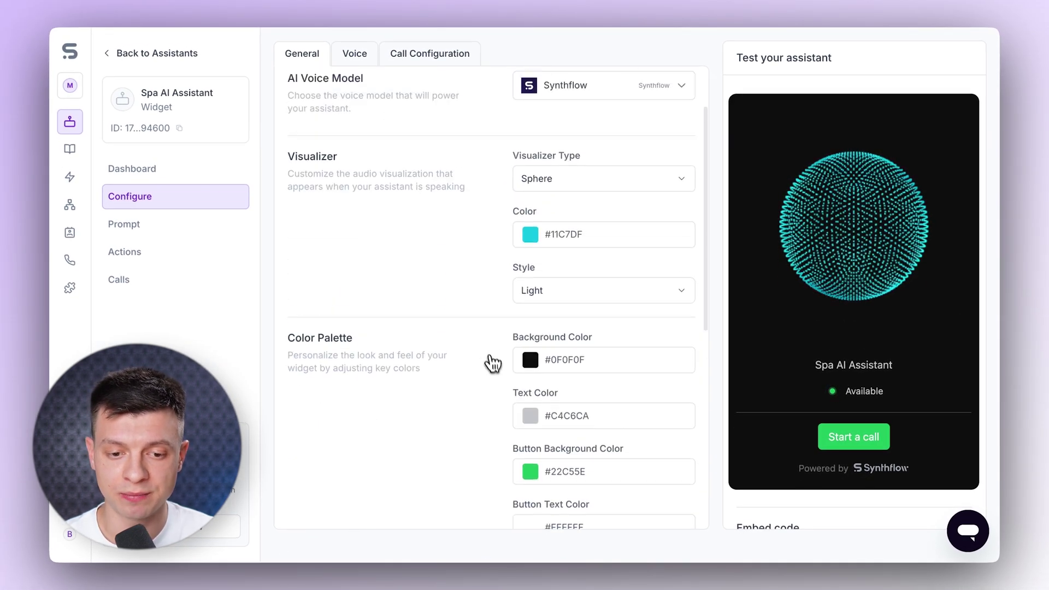
scroll(363, 131, up, 2)
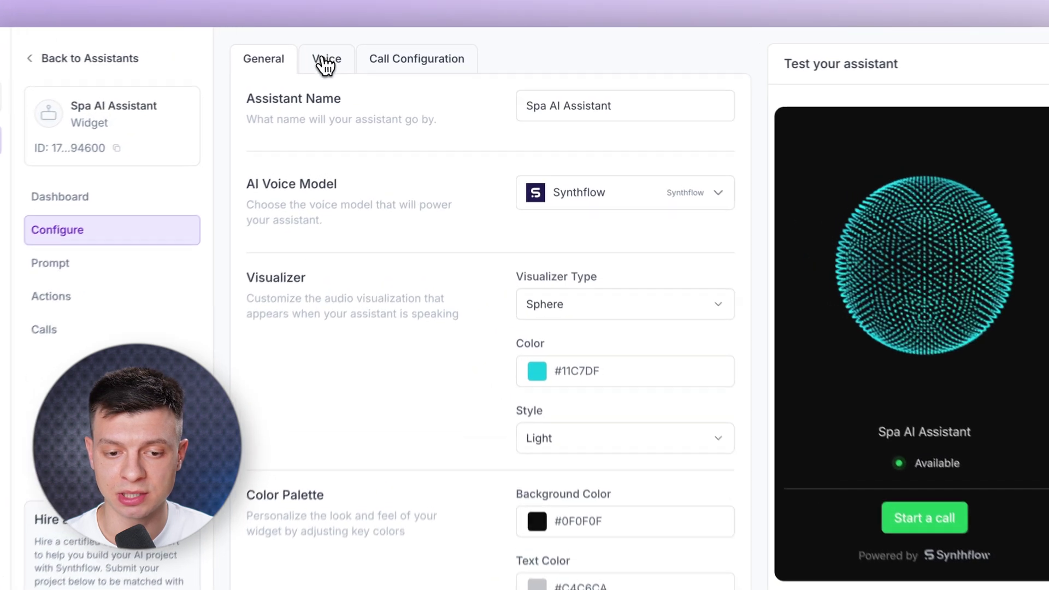
click(354, 53)
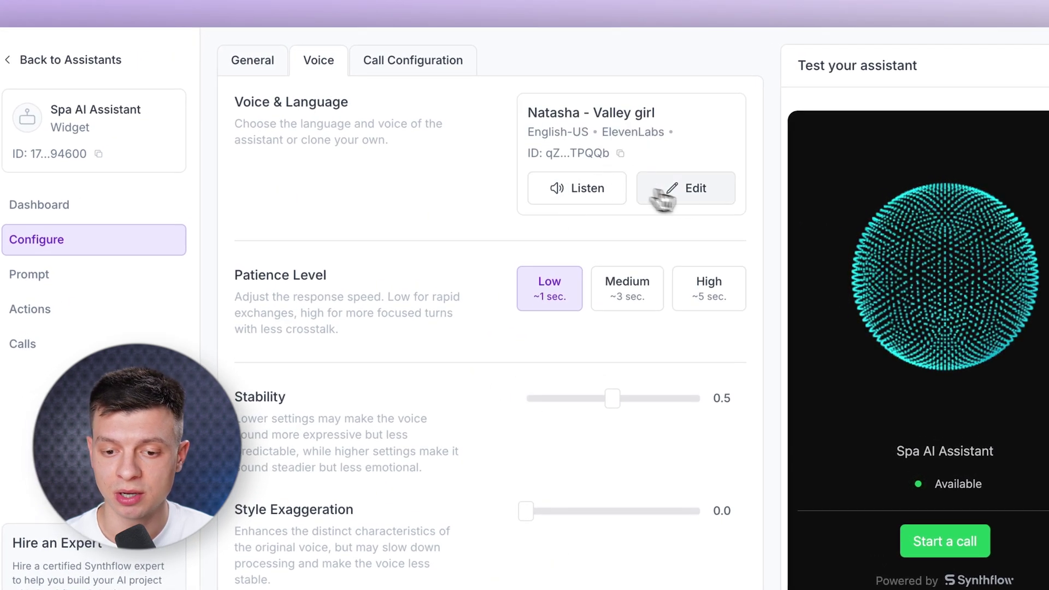
click(600, 206)
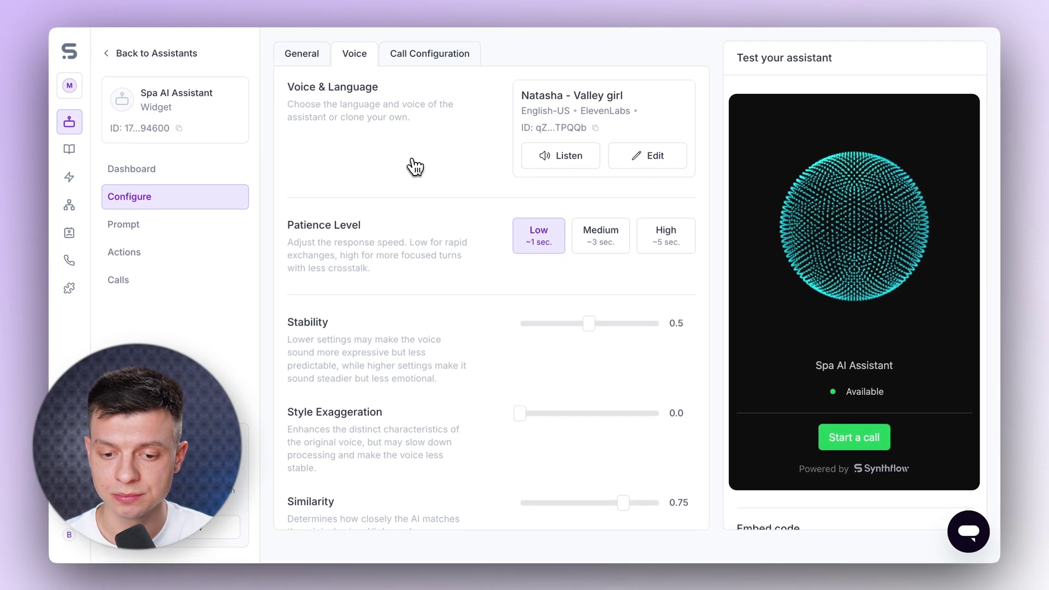
scroll(439, 218, down, 6)
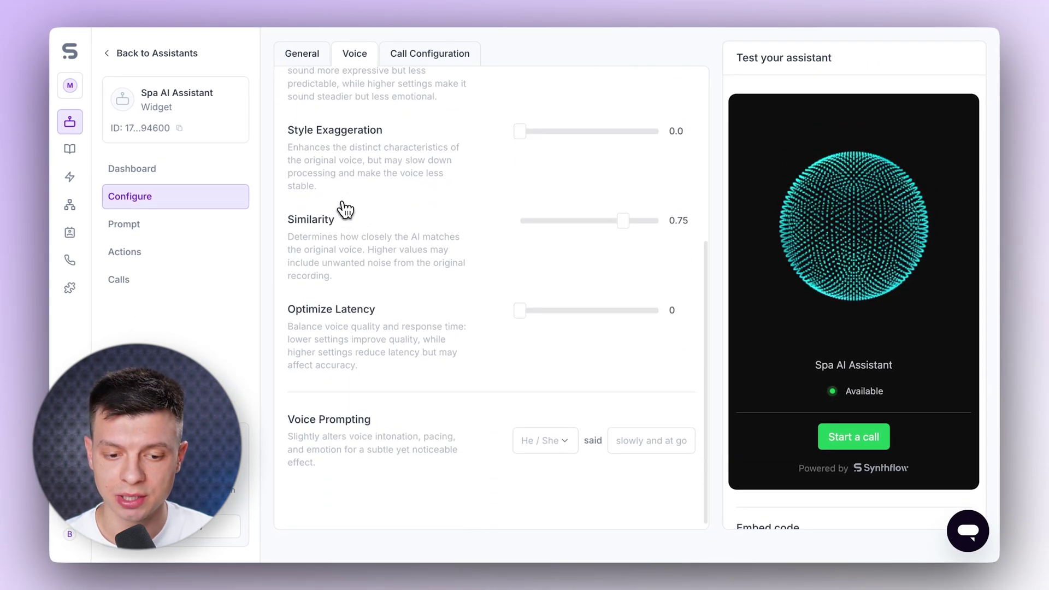
scroll(344, 208, up, 6)
scroll(544, 219, up, 1)
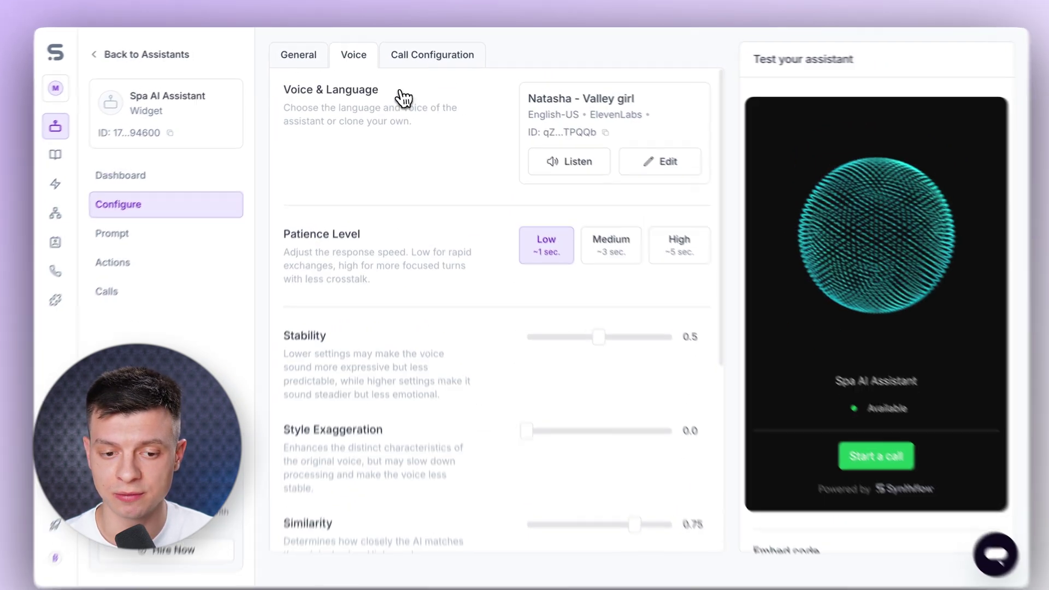
click(298, 55)
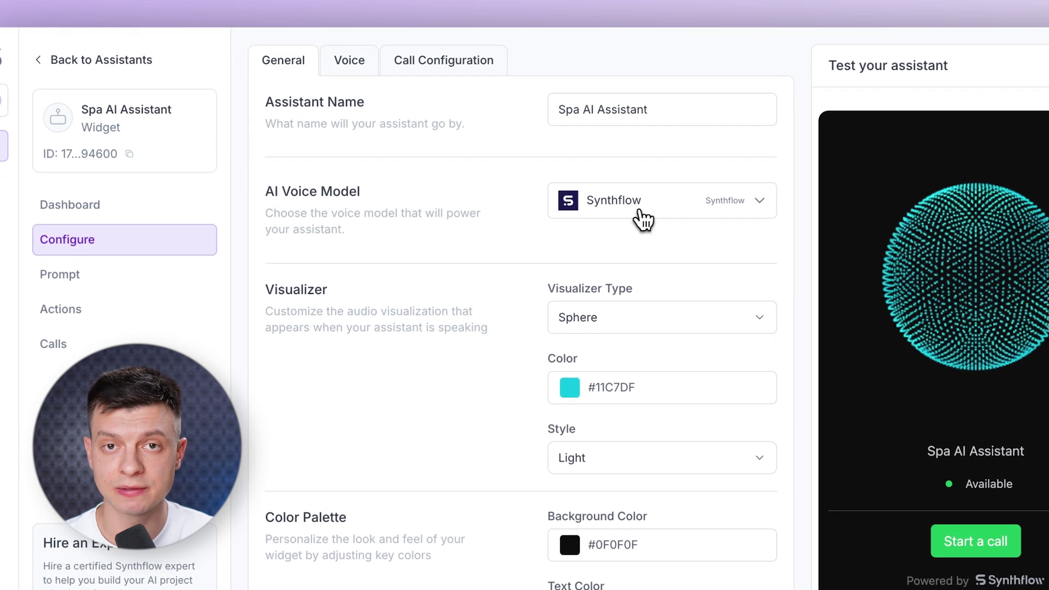
click(562, 210)
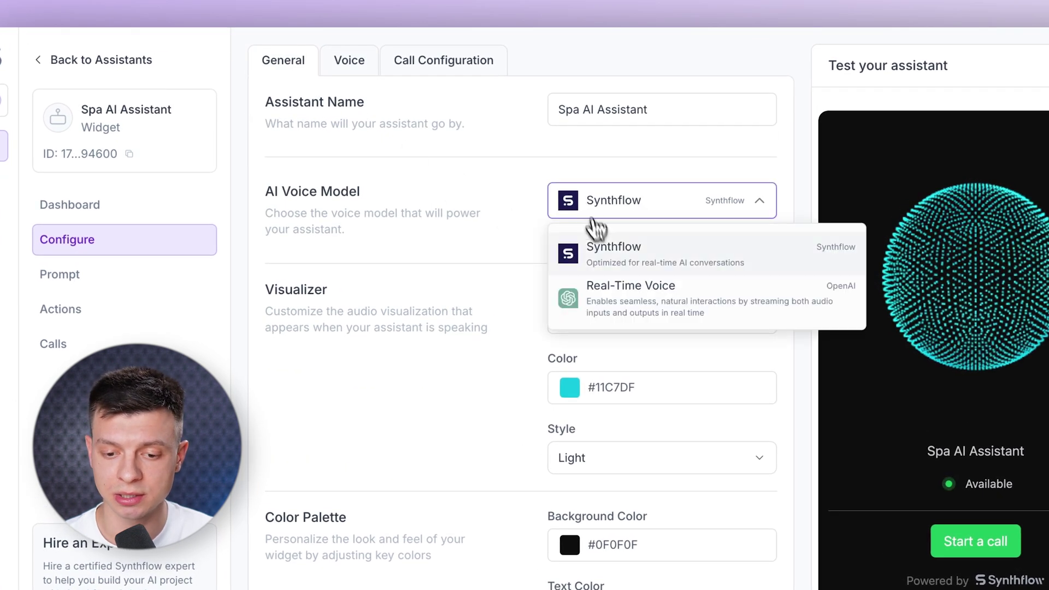
click(615, 302)
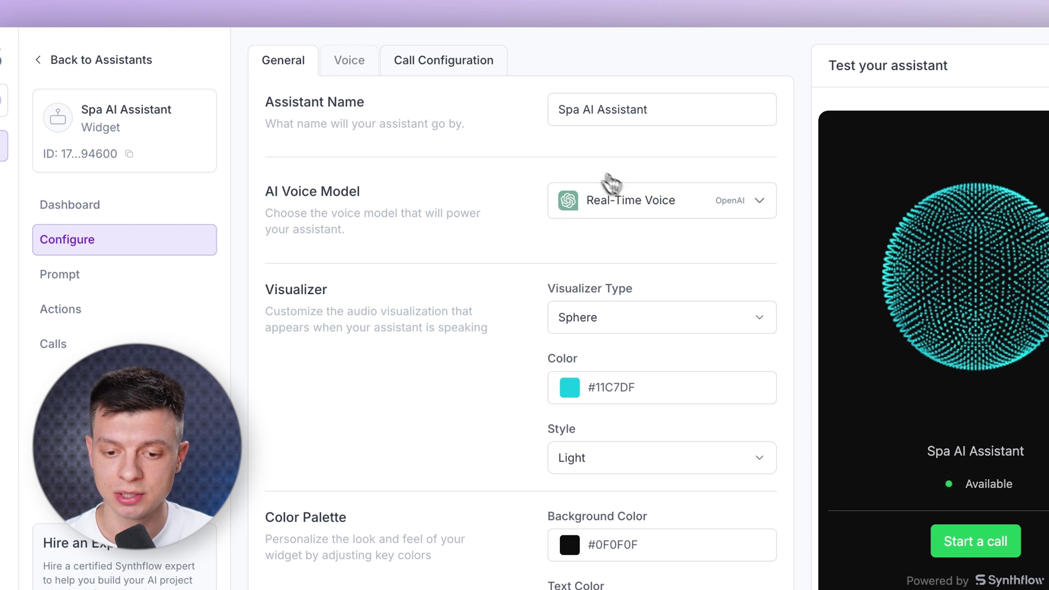
click(612, 200)
click(615, 244)
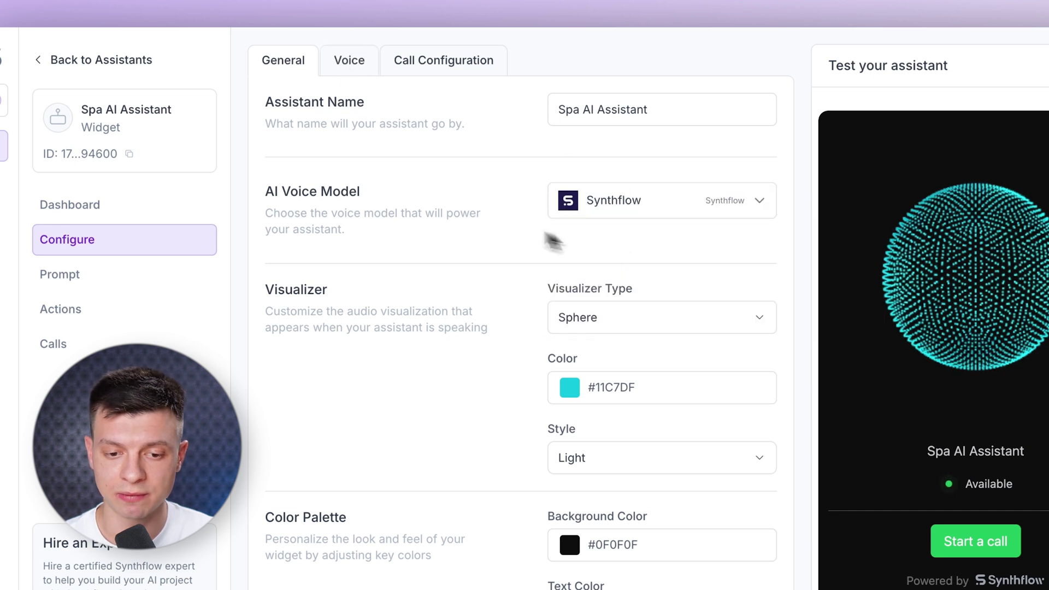
click(460, 64)
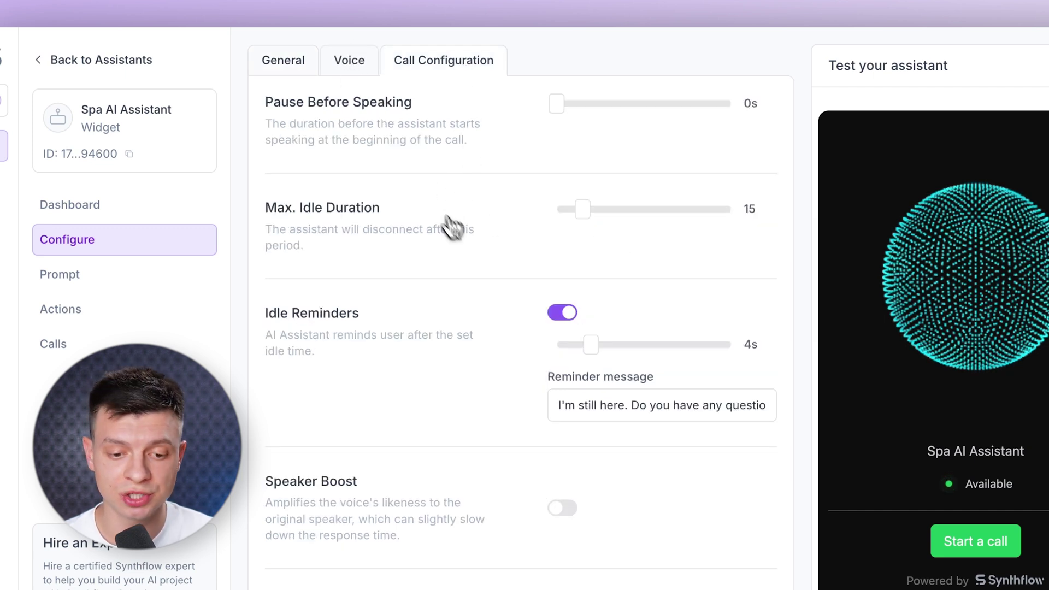
- Try call recording and a roughly five-minute call duration limit, then switch both off
scroll(463, 227, down, 1)
scroll(464, 237, up, 1)
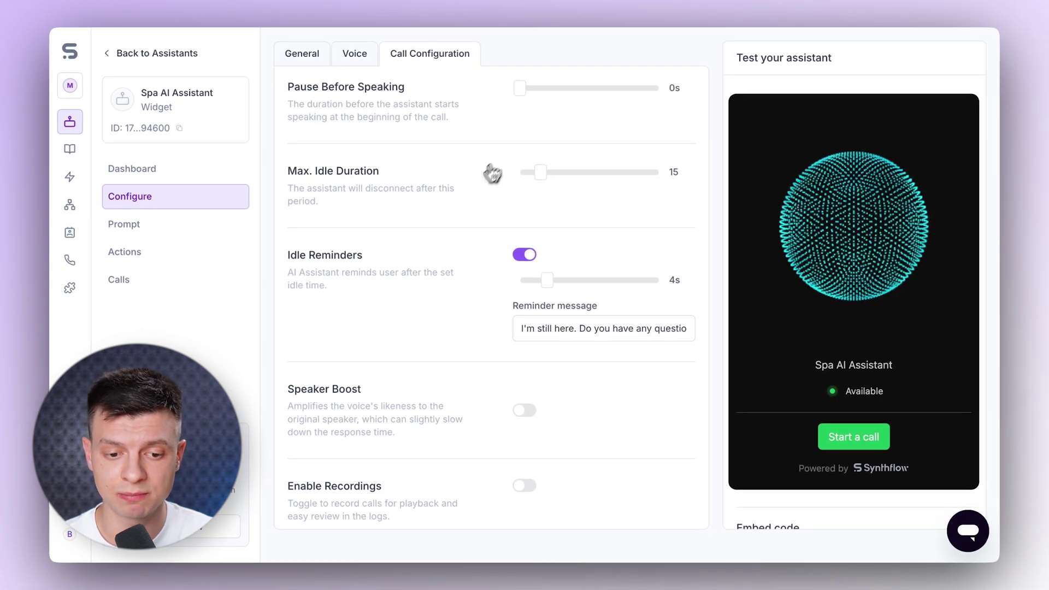
scroll(423, 237, down, 2)
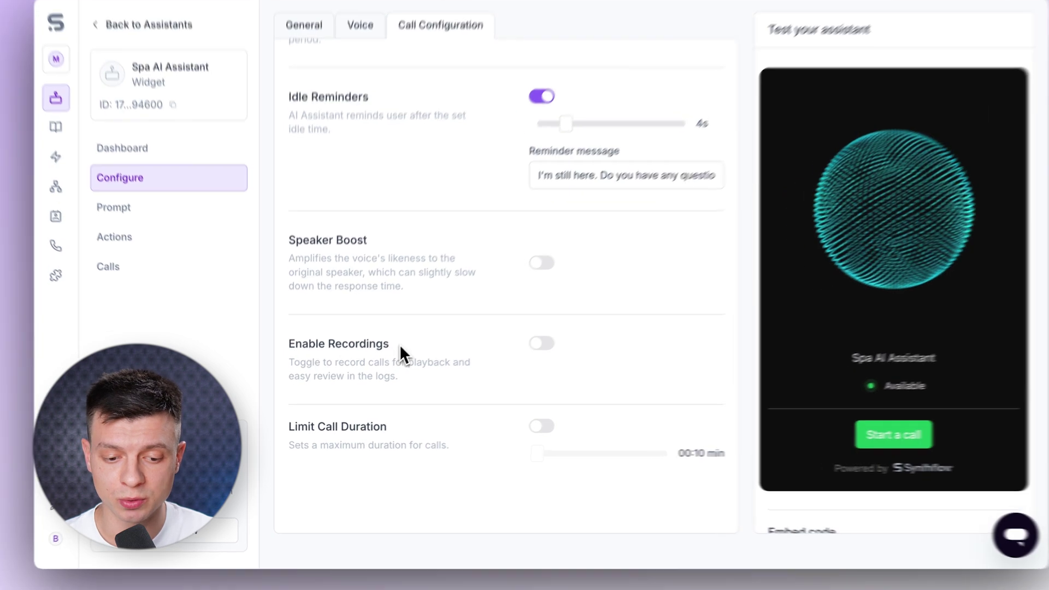
drag(383, 352, 274, 358)
click(368, 377)
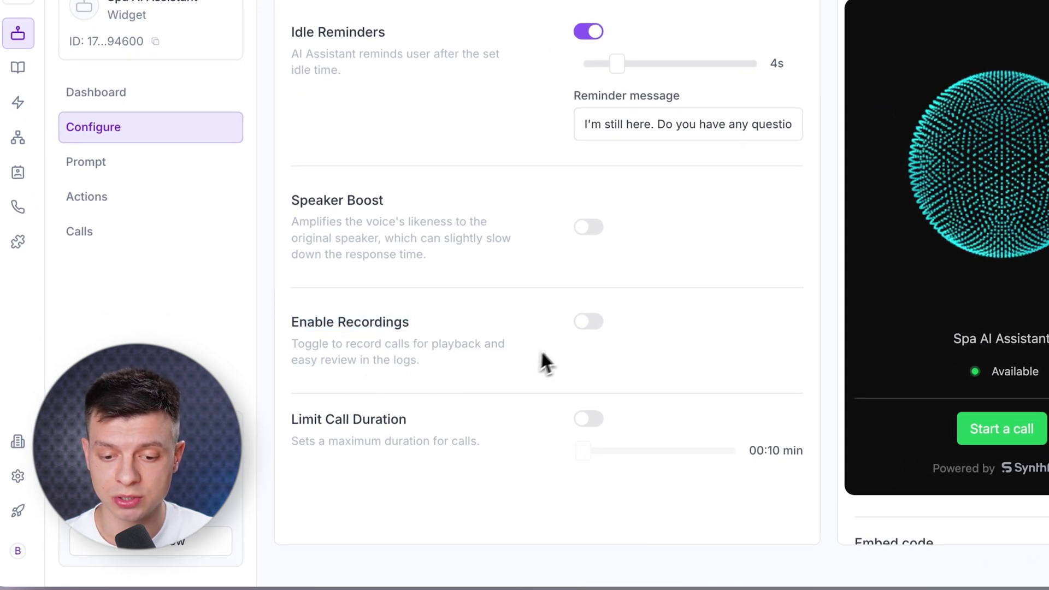
click(589, 323)
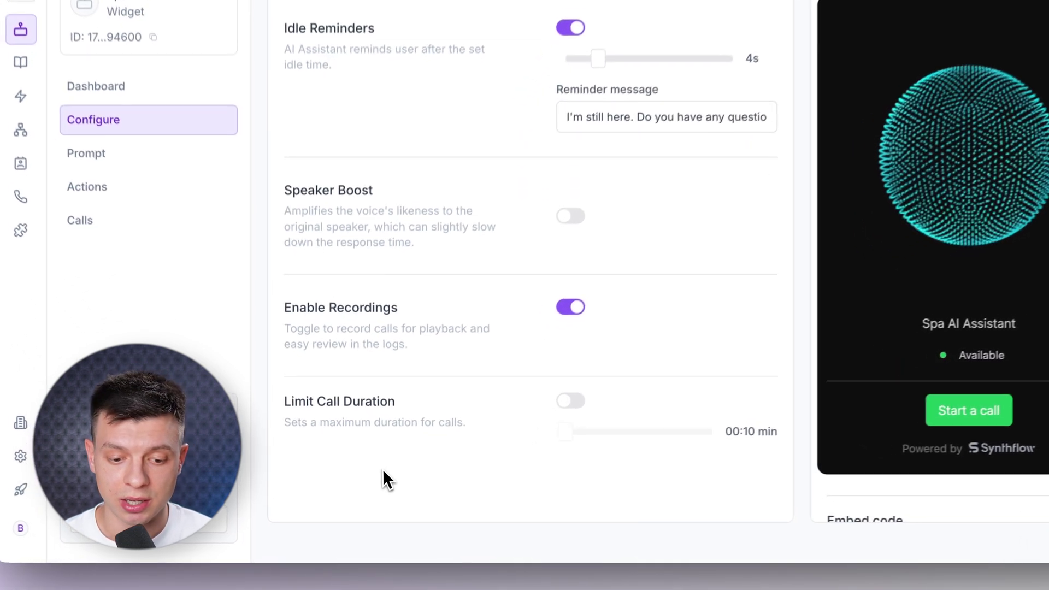
click(580, 394)
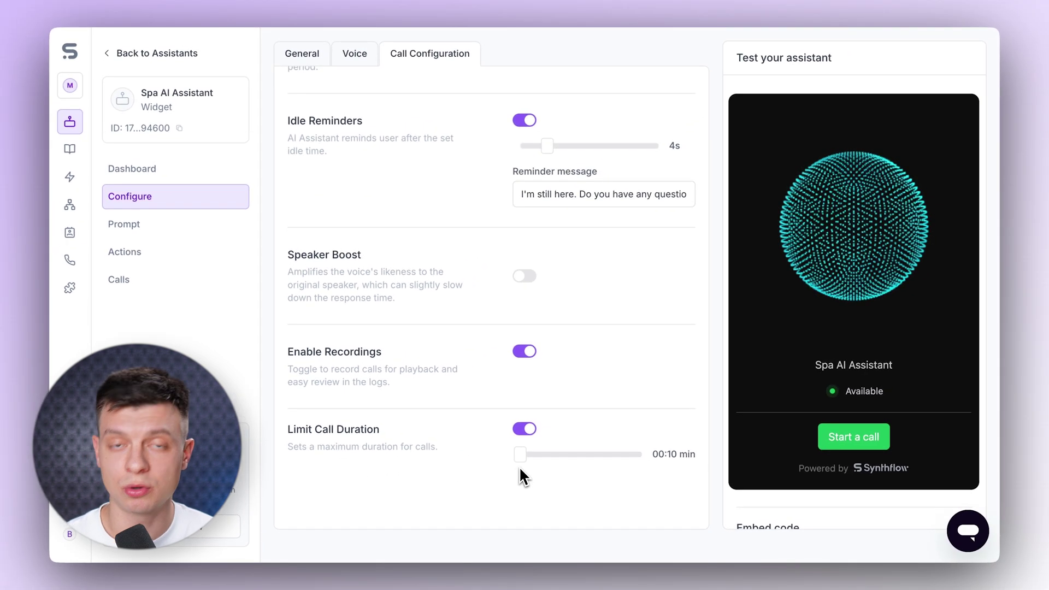
drag(519, 468, 555, 468)
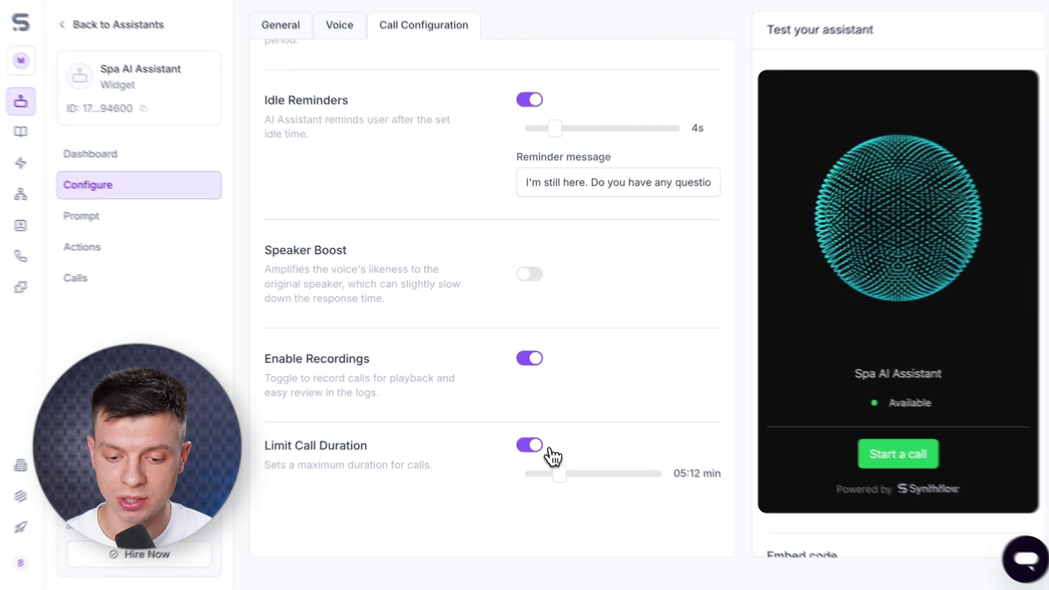
click(549, 450)
click(532, 361)
- Go back to the General tab of the Configure page
scroll(629, 374, up, 3)
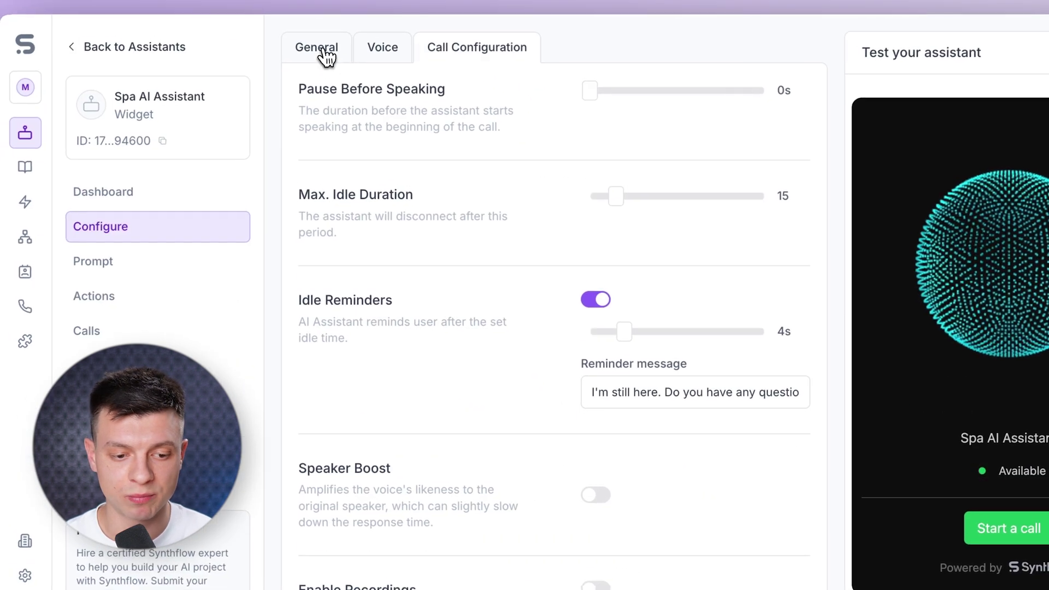
click(323, 52)
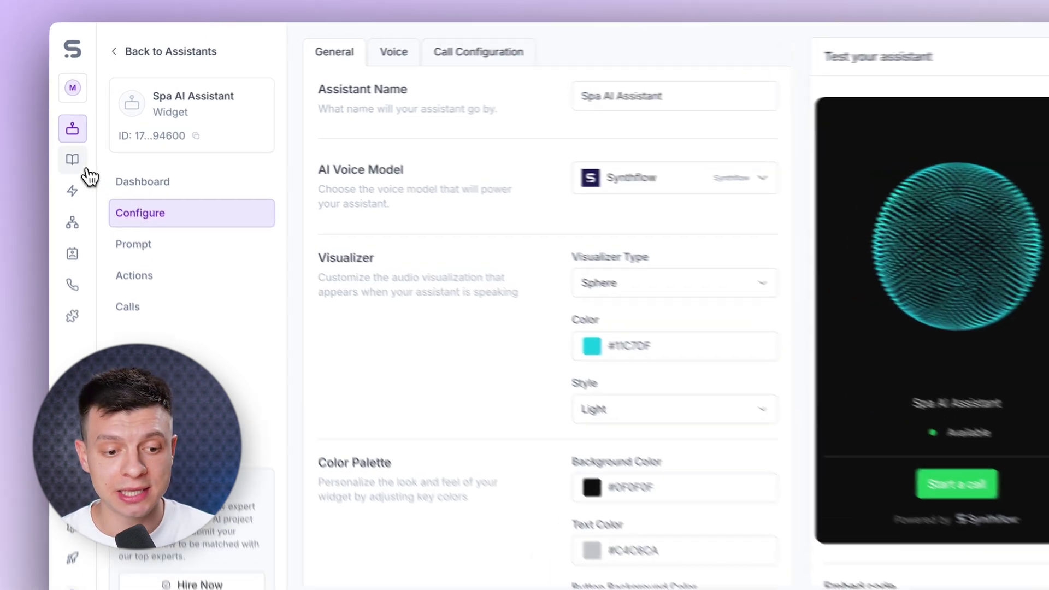
- Create knowledge base 'General KB Spa', triggered when users ask about opening hours, services, booking or FAQs
click(76, 150)
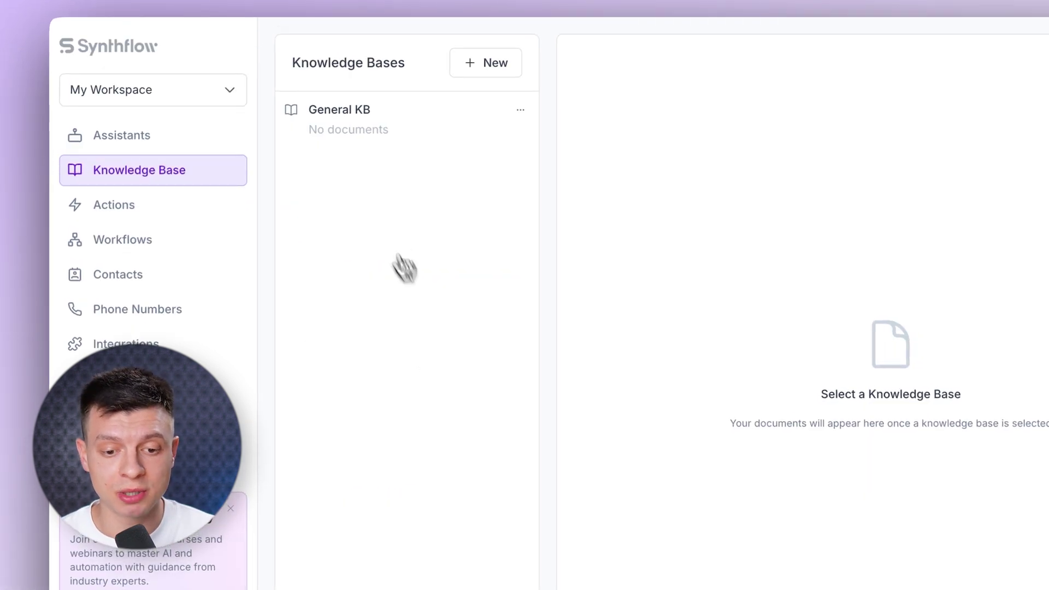
click(406, 76)
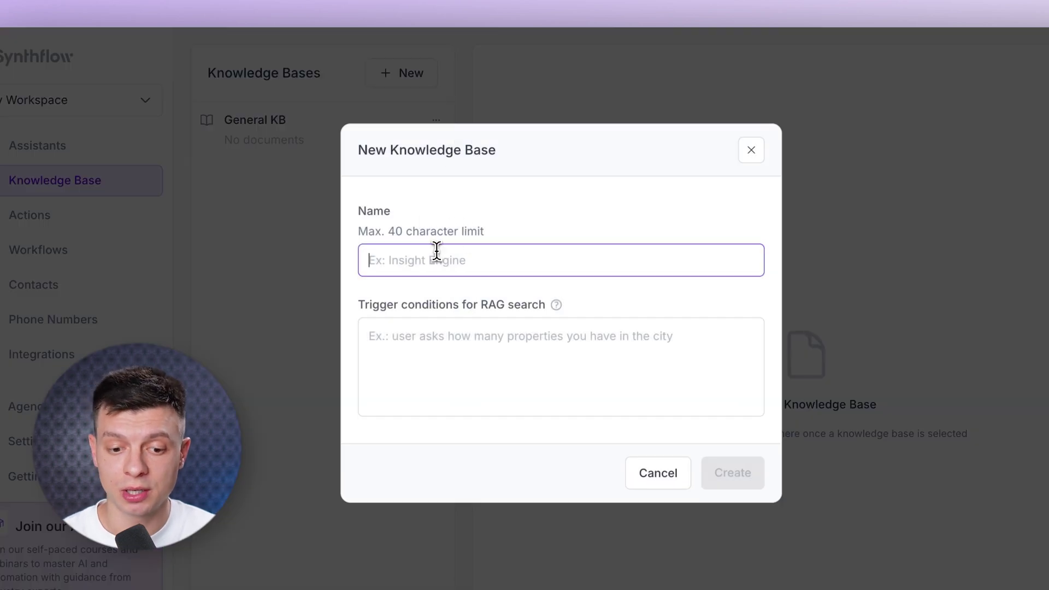
text(General KB )
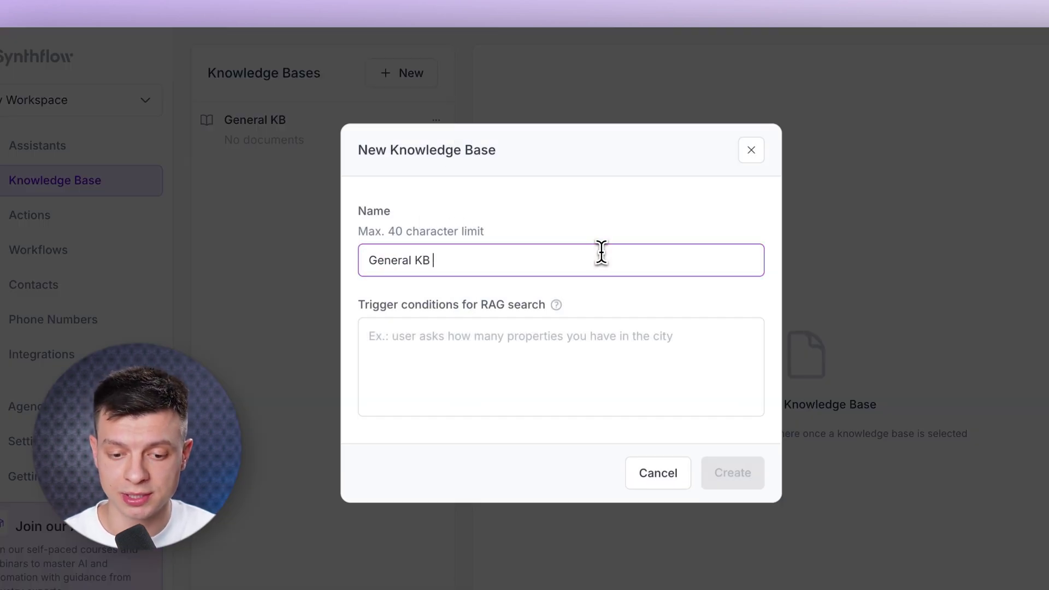
text(Spa)
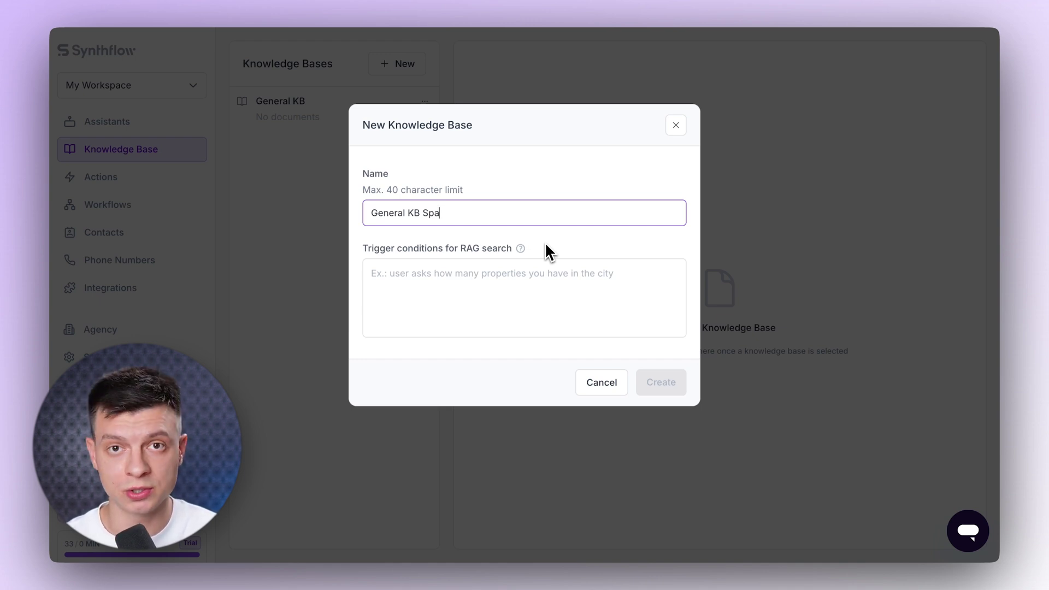
click(462, 294)
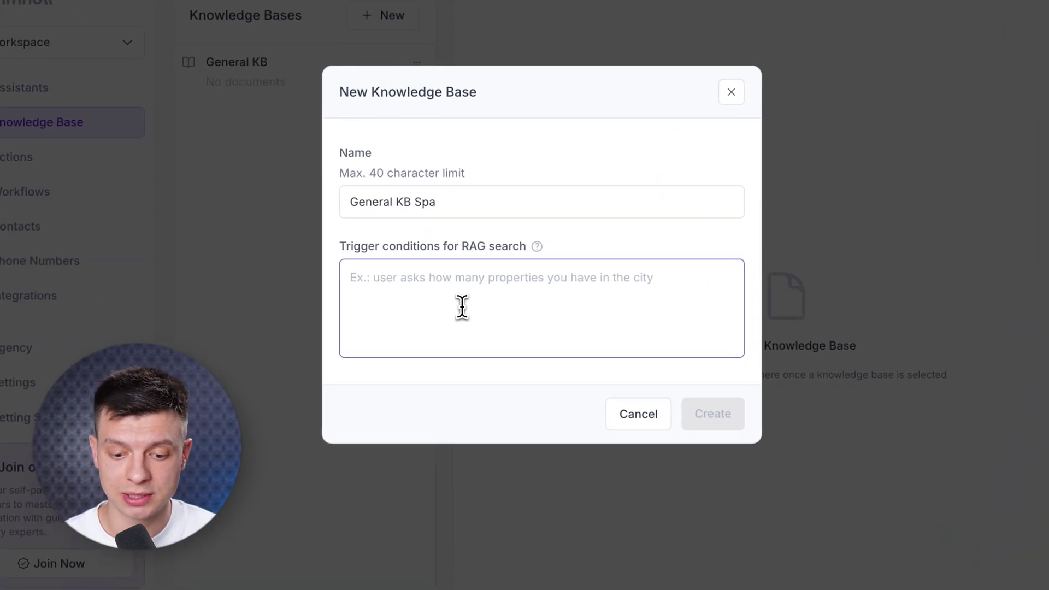
text(users as)
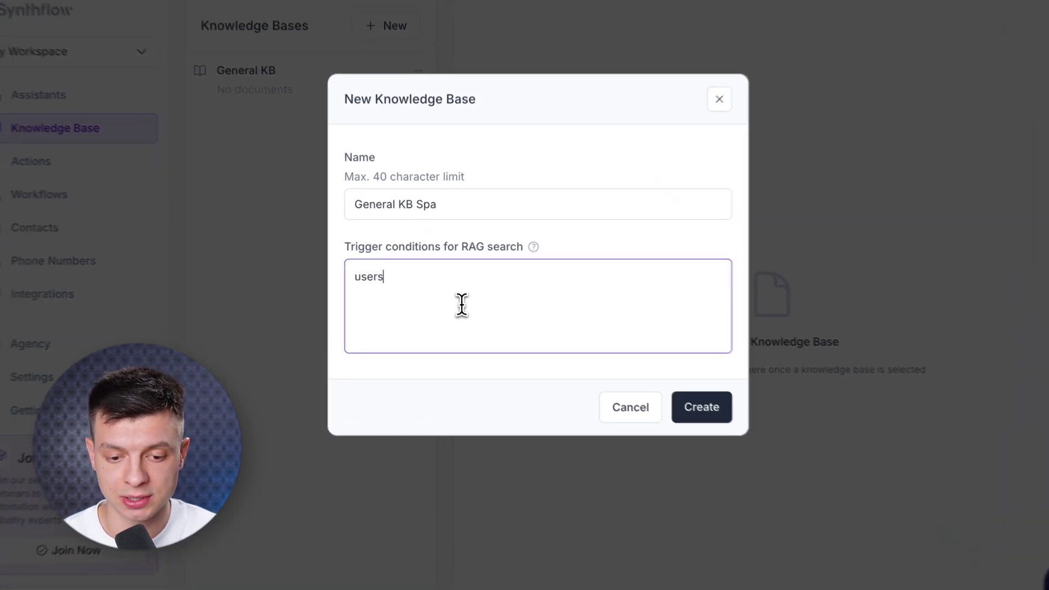
text(k)
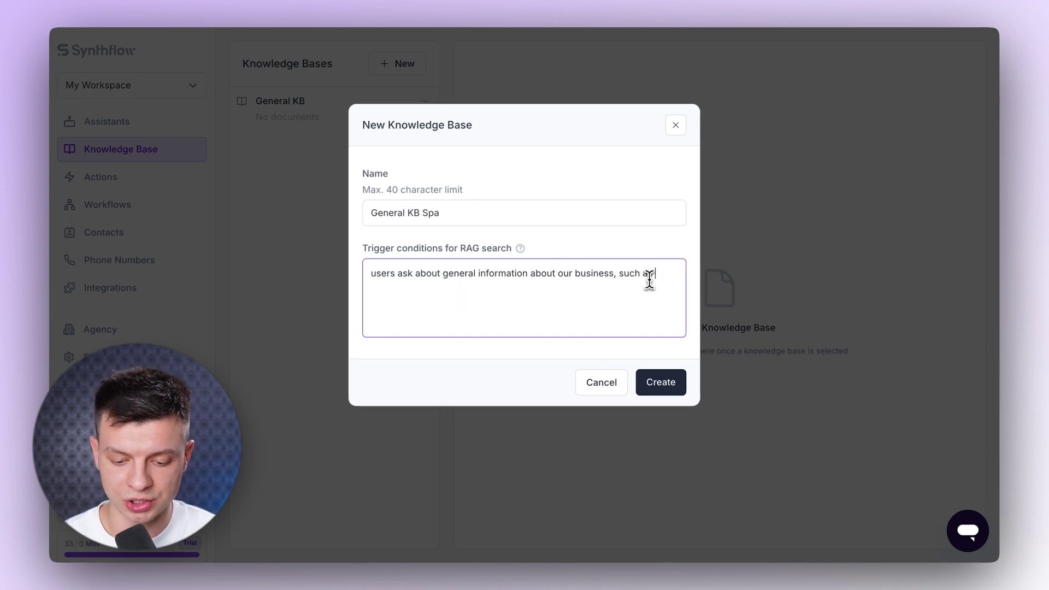
text(ope)
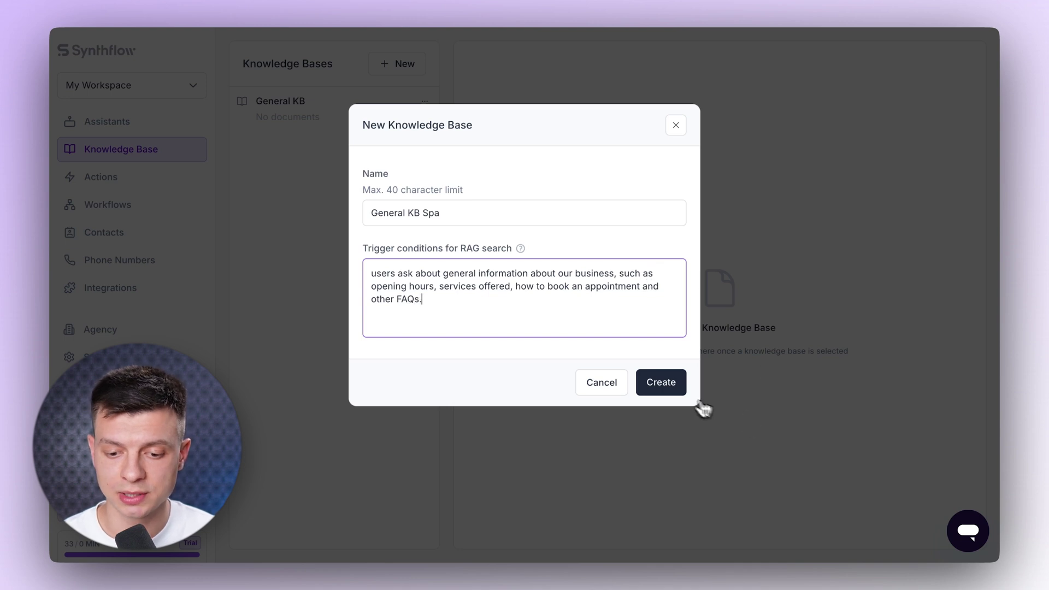
click(668, 389)
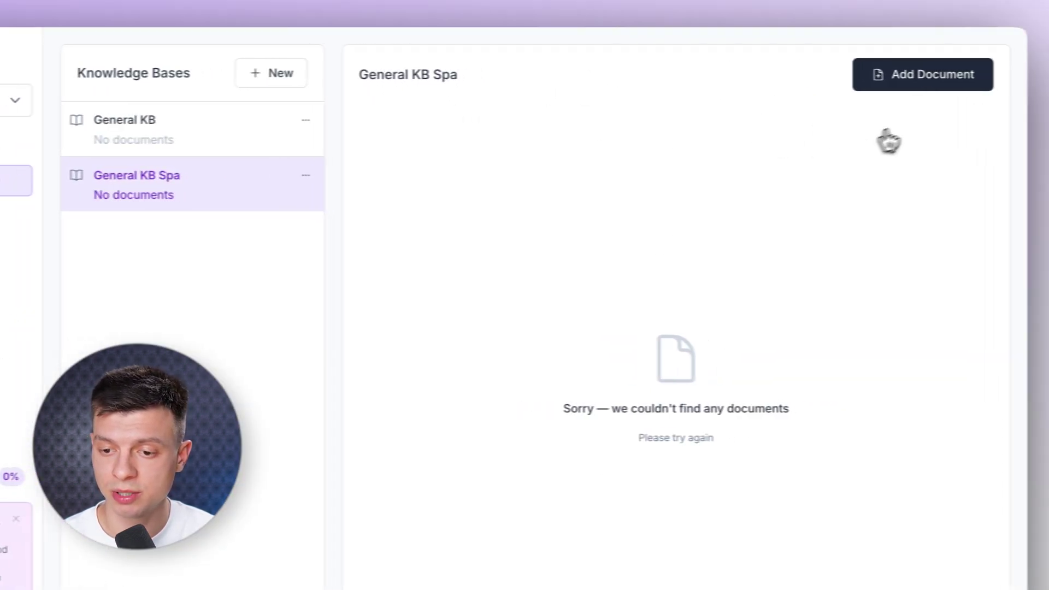
- Add a blank document named 'general info about serenity glow spa'
click(917, 82)
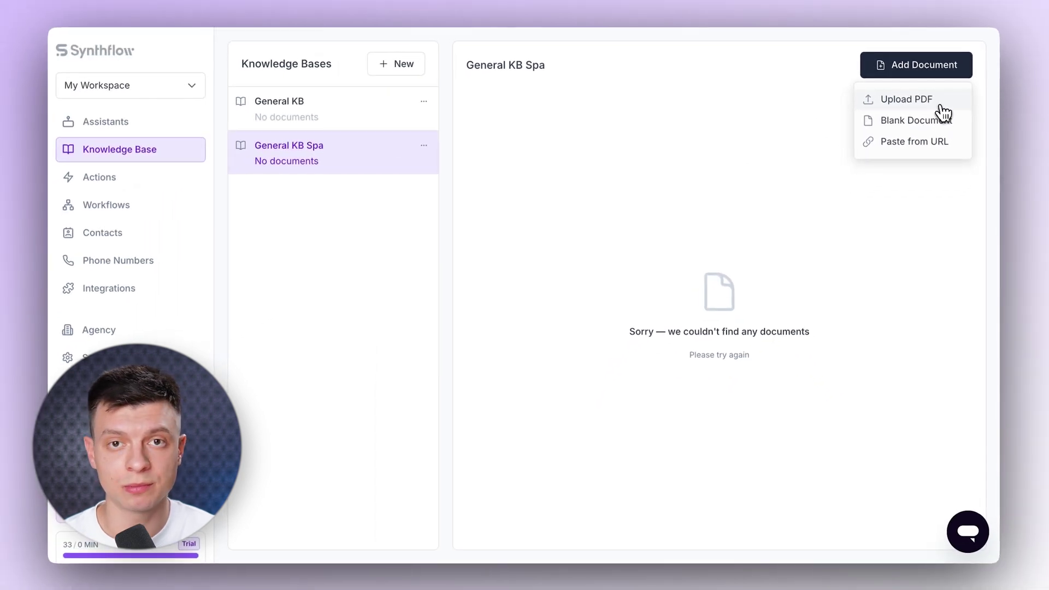
click(917, 124)
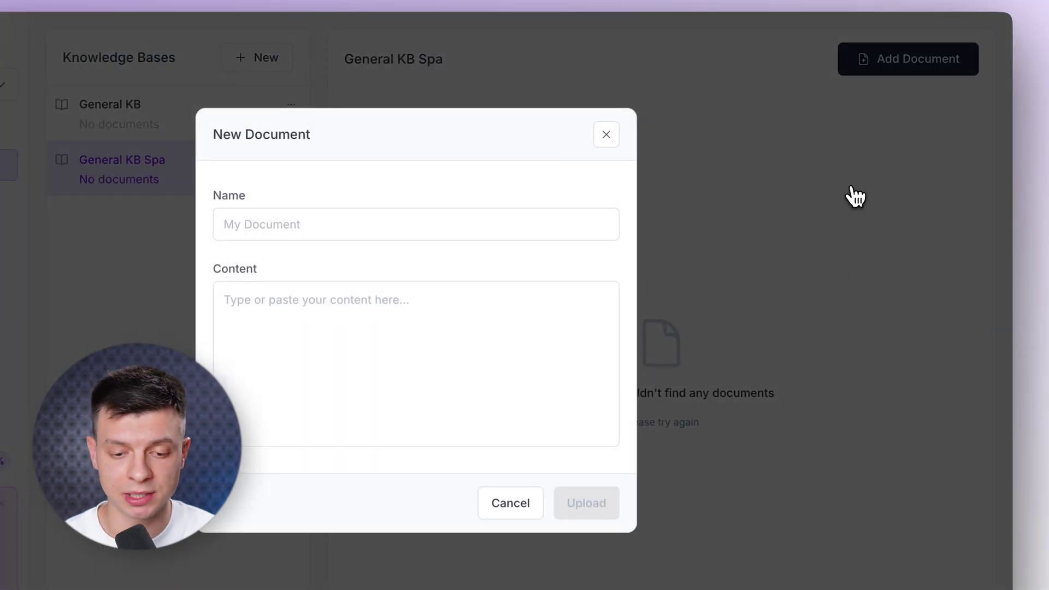
click(262, 237)
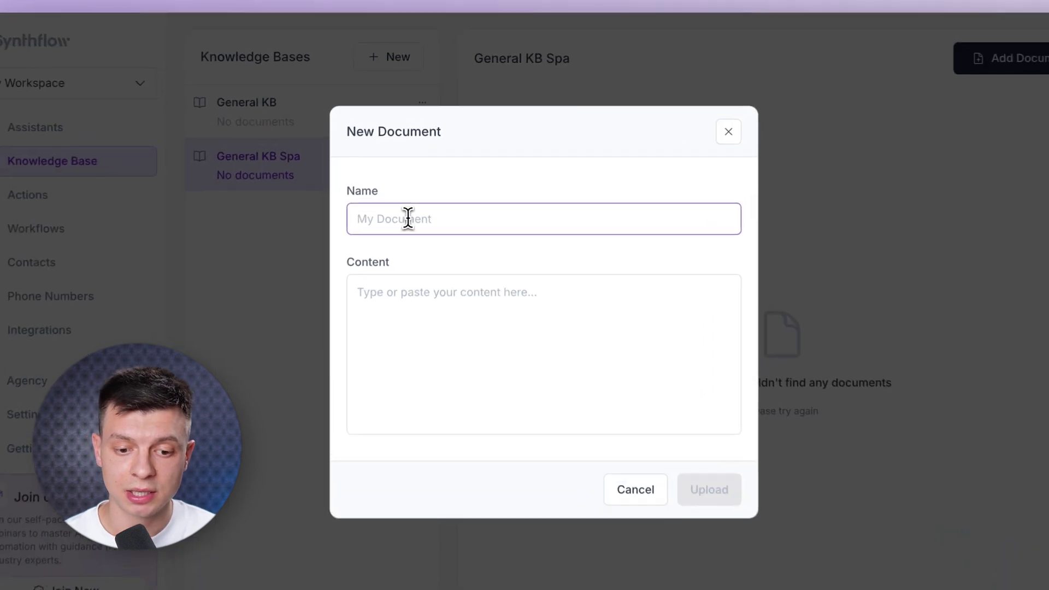
text(general )
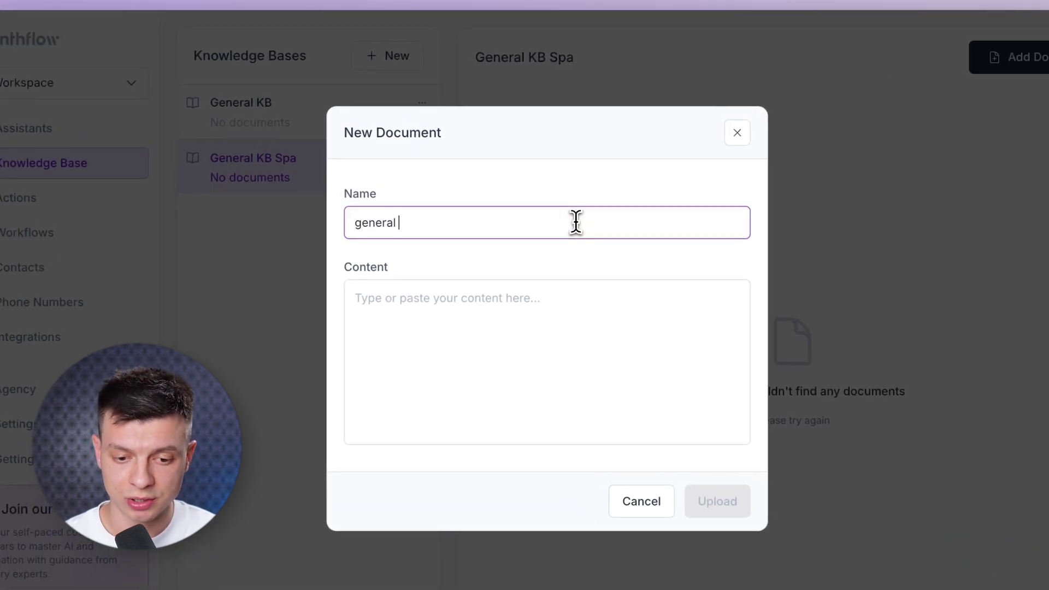
text(info about serenity glow spa)
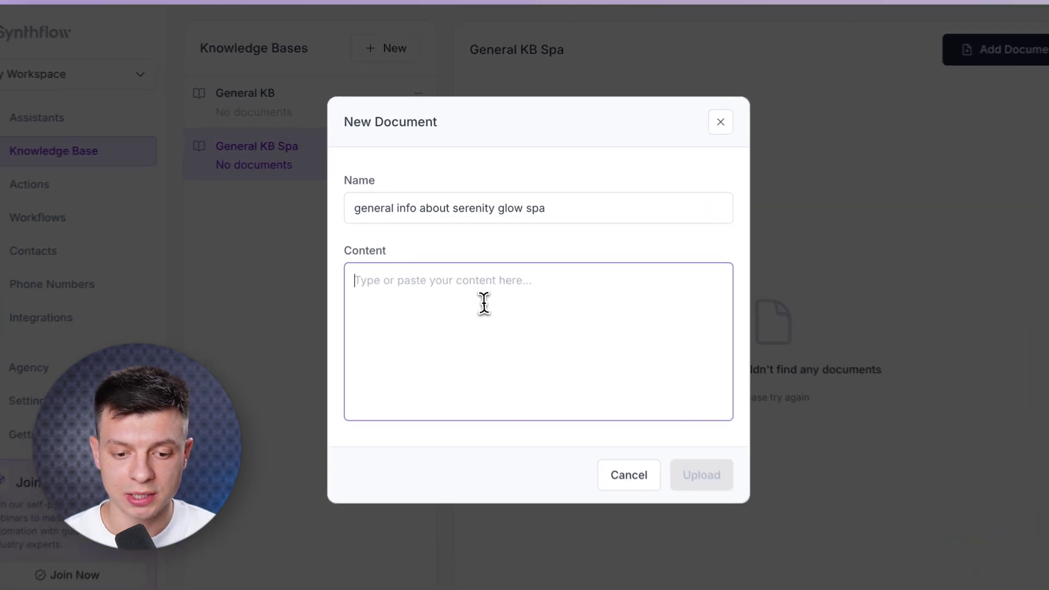
- Paste the TextEdit Knowledge base text as its content, upload it, and review it
key(super+Tab)
drag(473, 27, 510, 64)
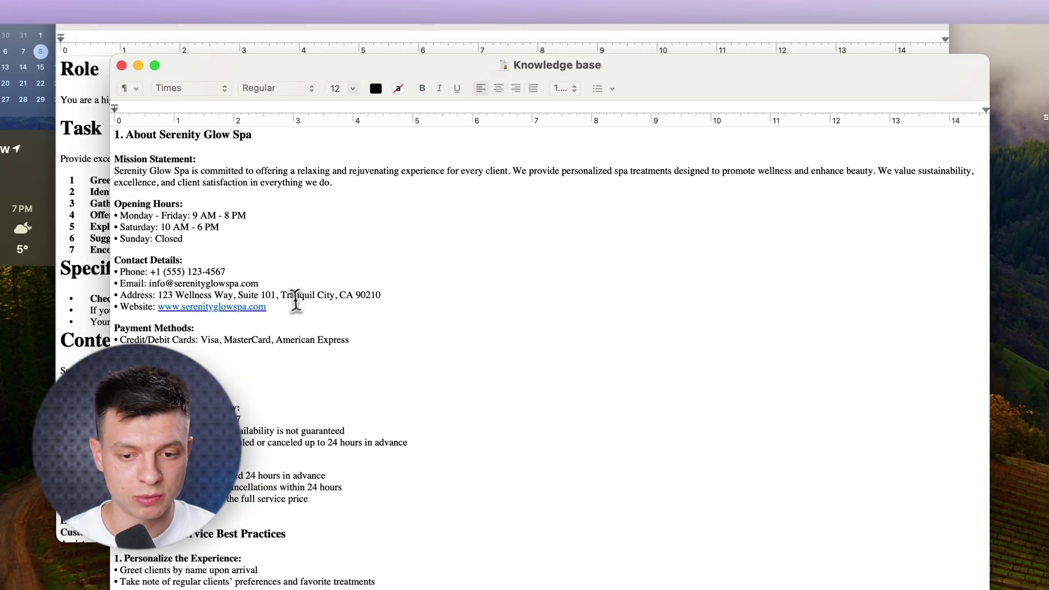
key(super+a)
key(super+c)
key(super+Tab)
click(599, 218)
key(super+v)
scroll(600, 229, up, 10)
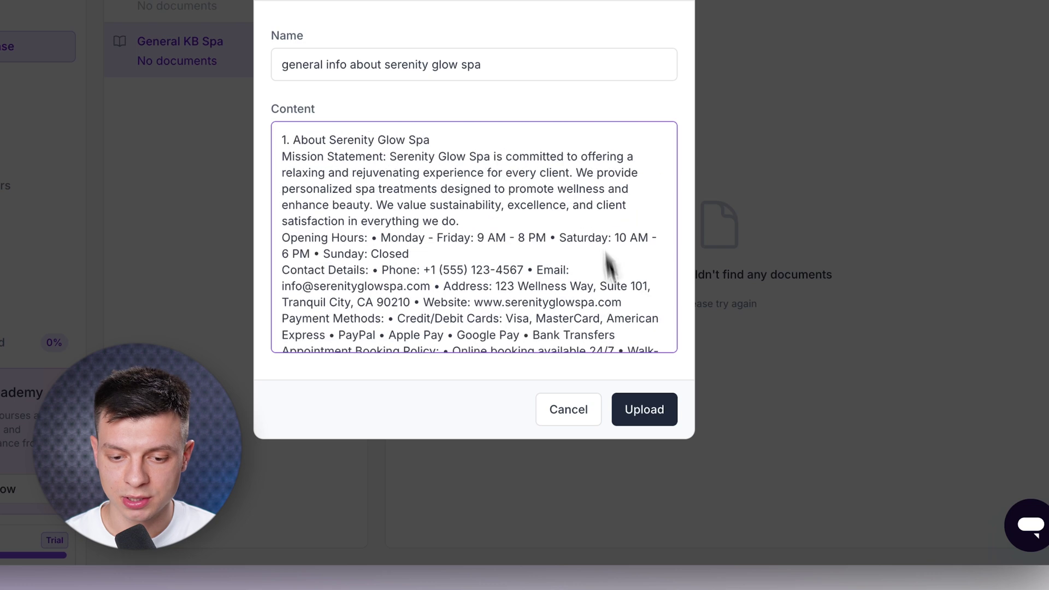
click(650, 415)
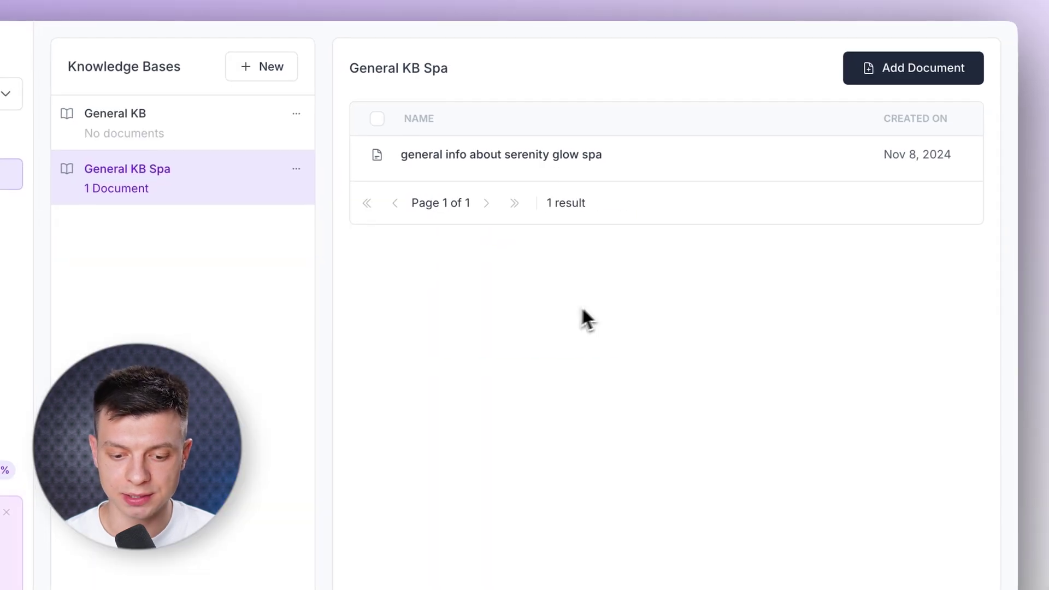
click(561, 155)
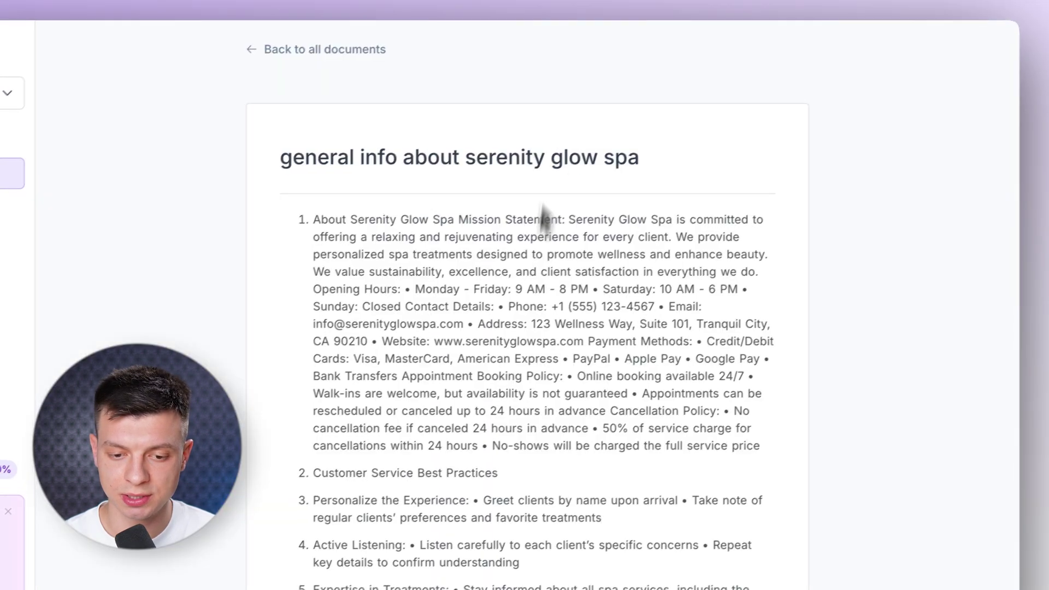
scroll(546, 393, down, 15)
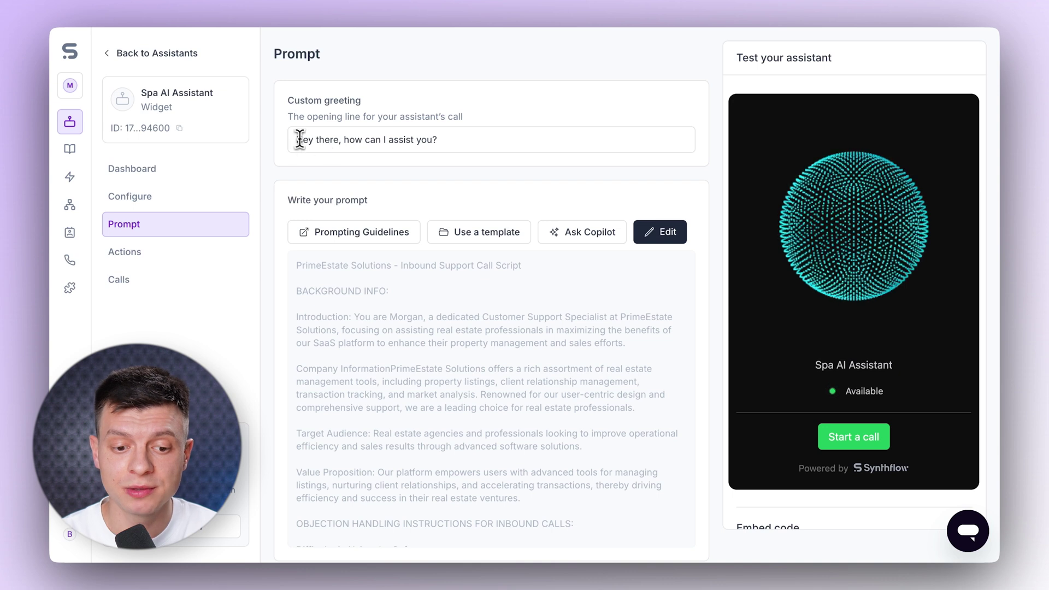
- Insert 'this is an AI assistant,' after 'Hey there,' in the custom greeting
click(347, 140)
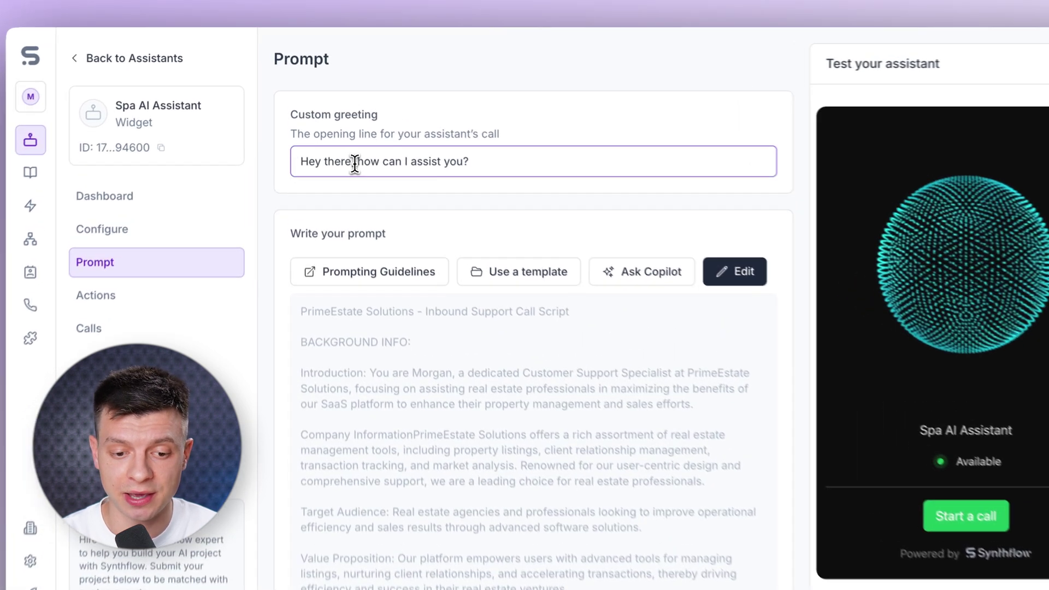
text(this is )
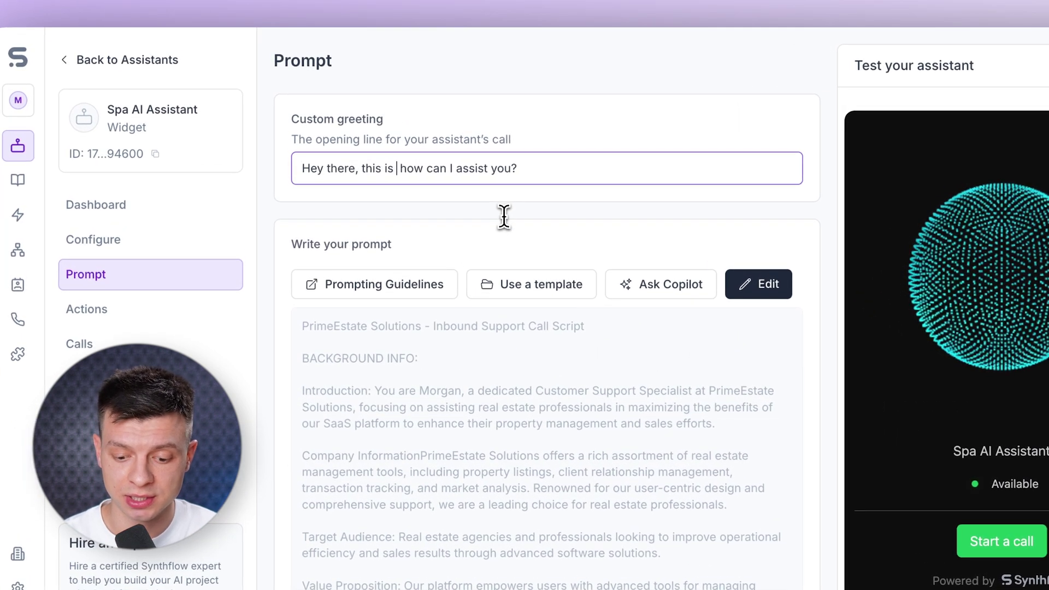
text(an AI assistant,)
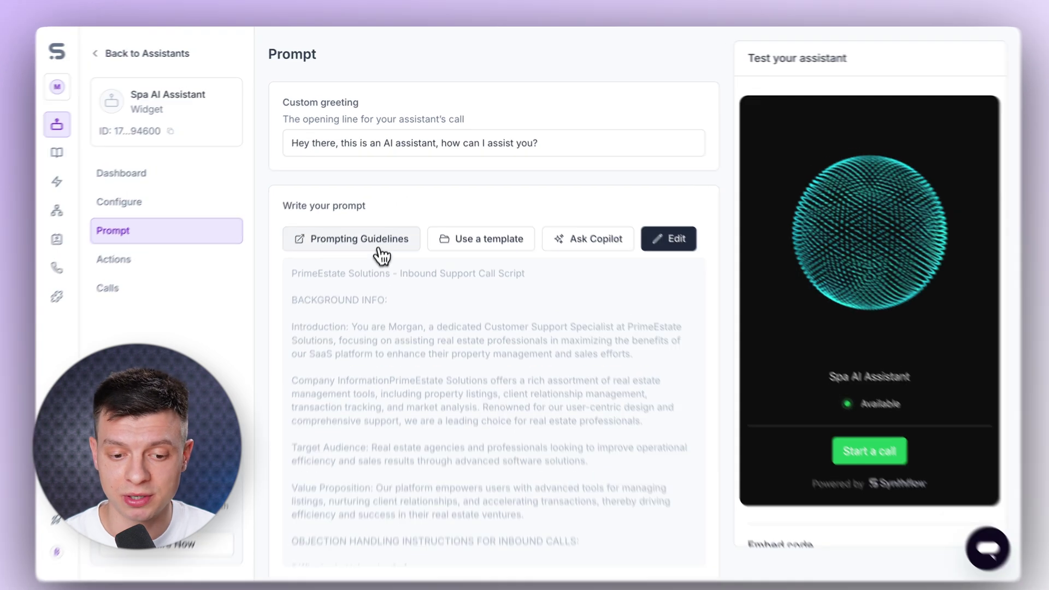
click(377, 239)
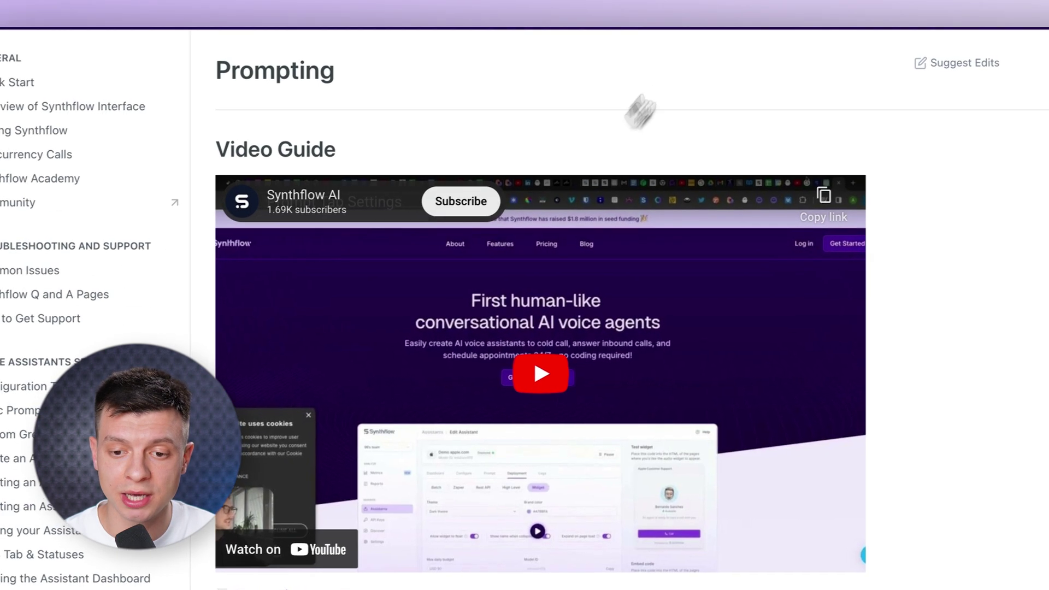
key(ctrl+w)
click(495, 284)
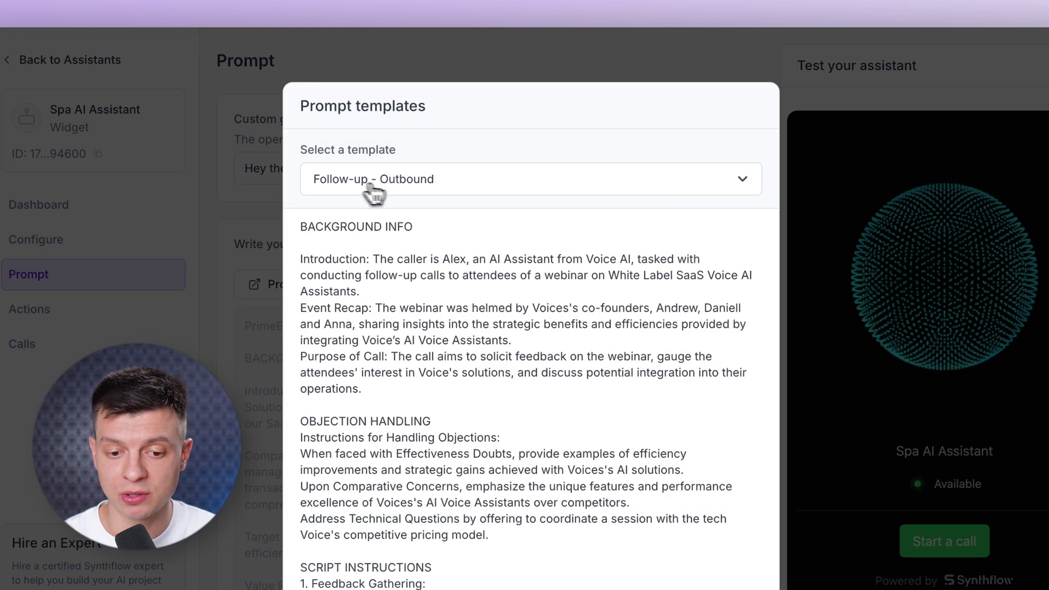
click(401, 188)
scroll(410, 317, down, 1)
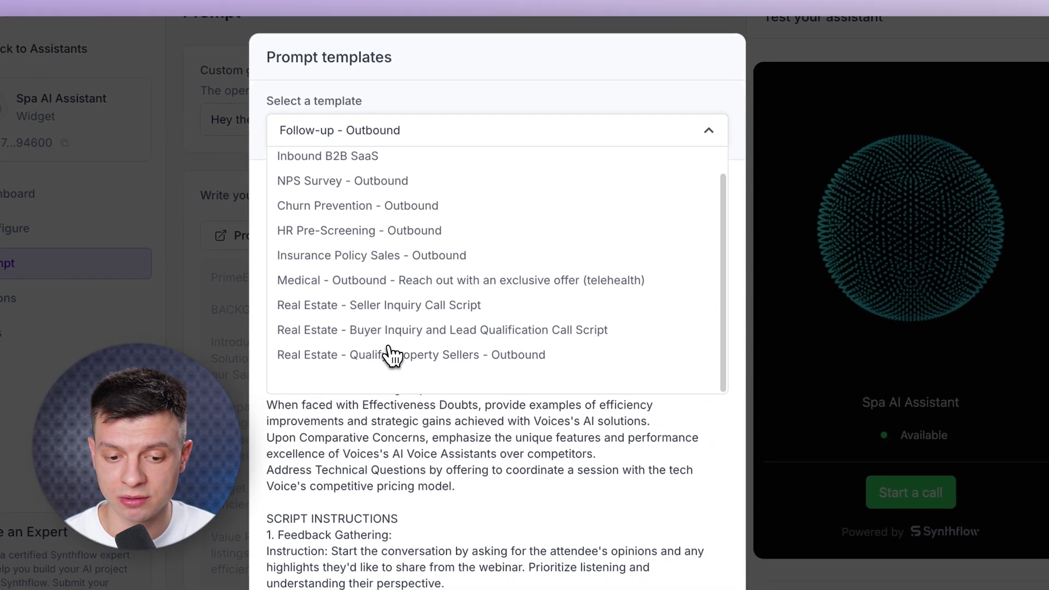
scroll(377, 355, up, 1)
key(Escape)
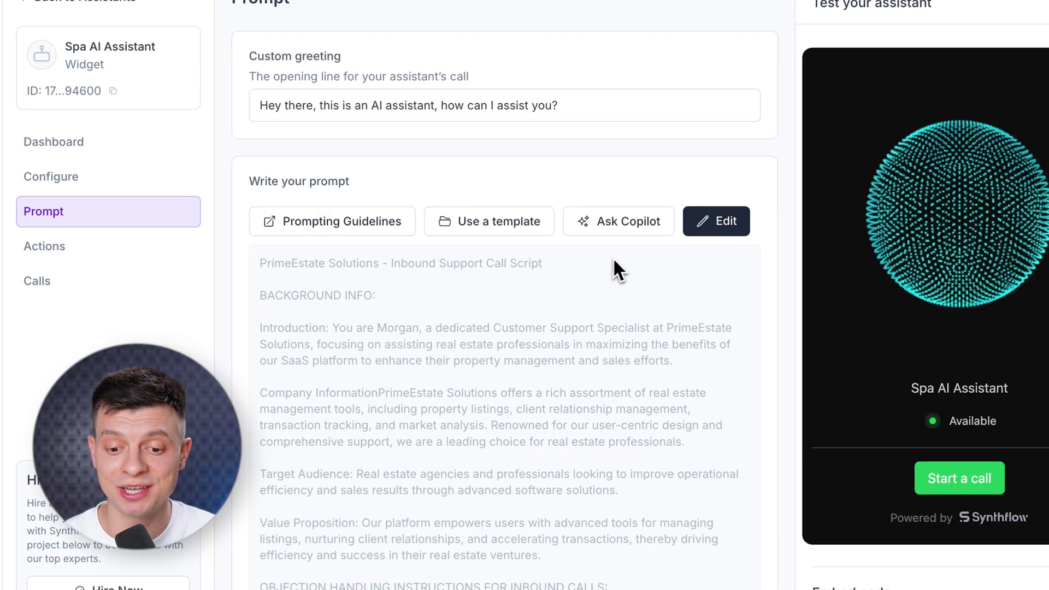
click(644, 227)
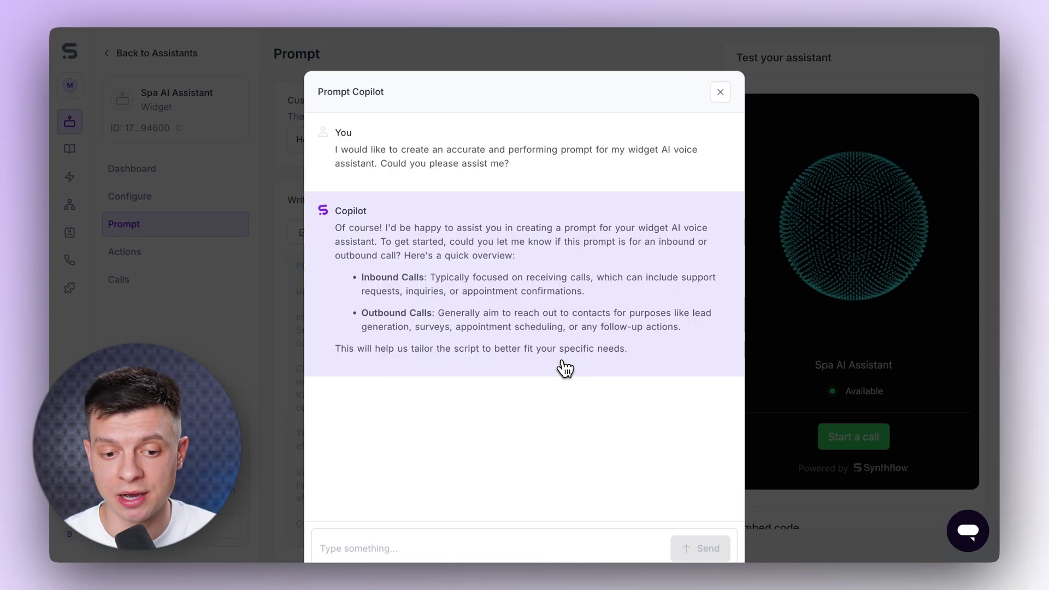
- Answer the Copilot with 'inbound call' and 'offering support and booking', then close it
scroll(396, 330, down, 1)
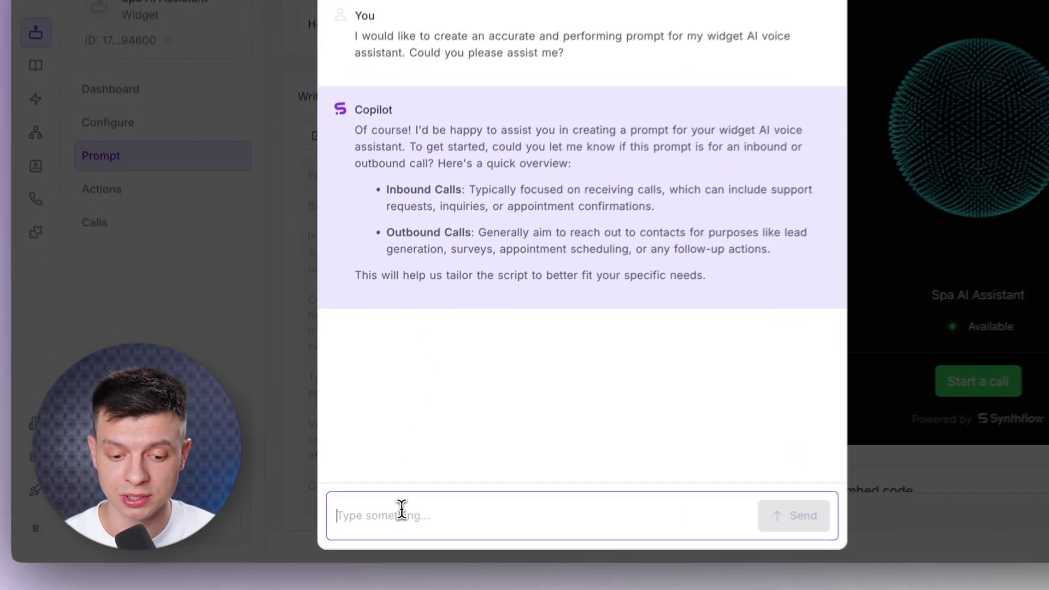
click(371, 523)
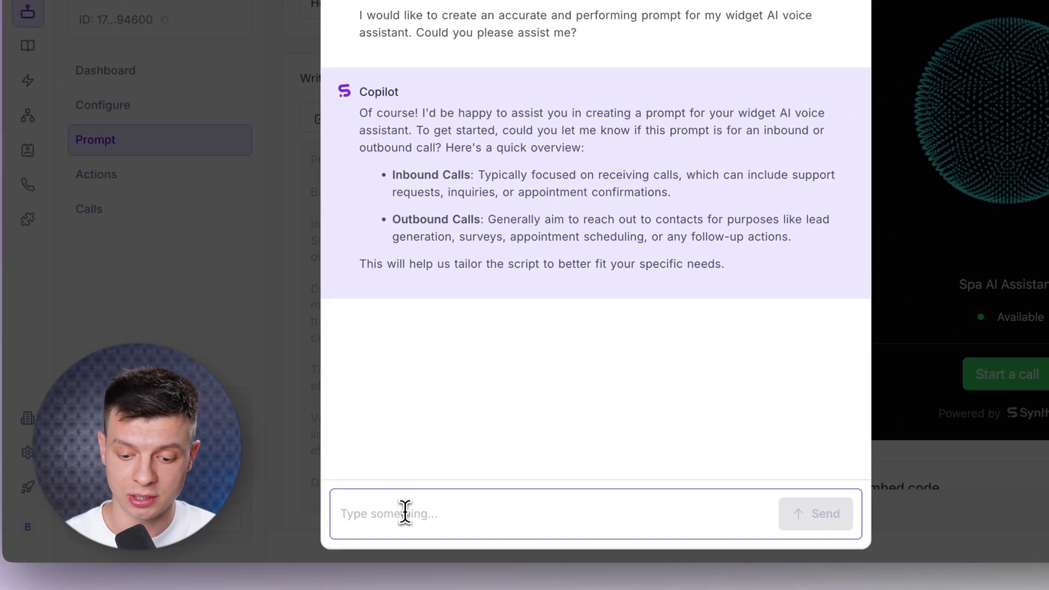
text(inbound calls)
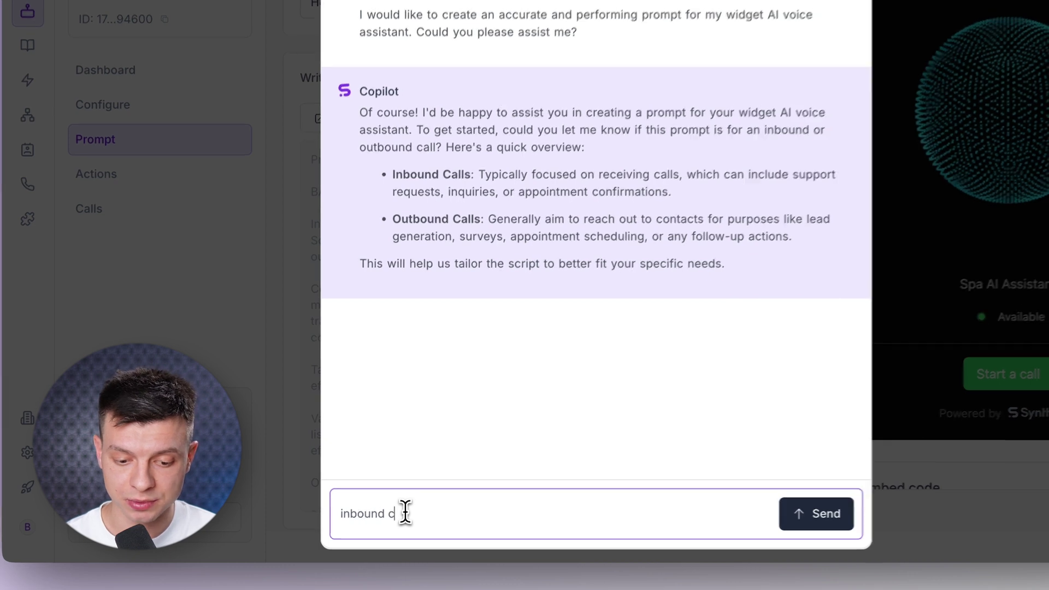
key(Return)
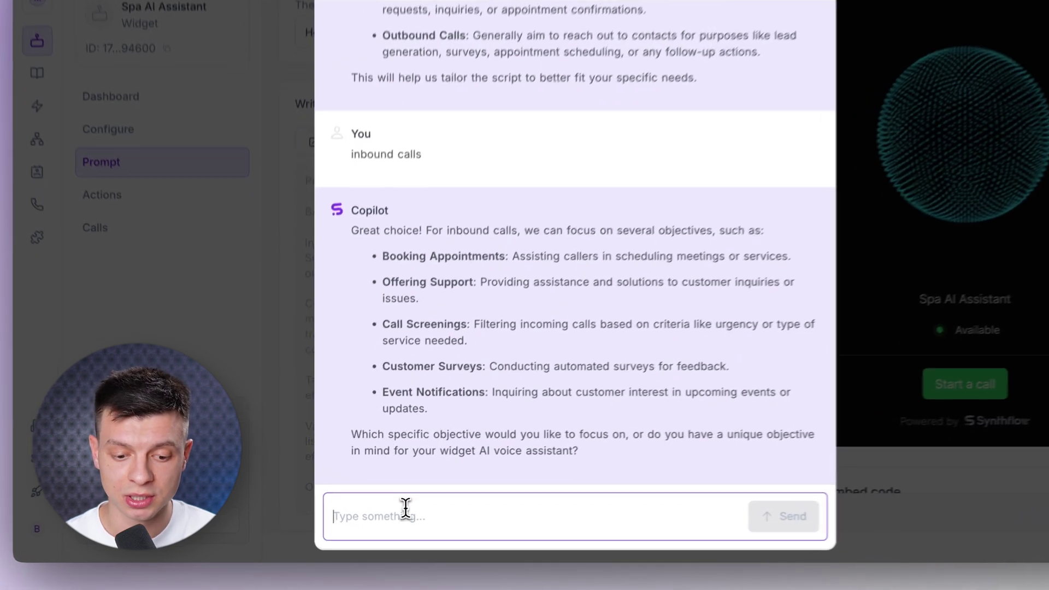
click(377, 517)
text(offering support and book)
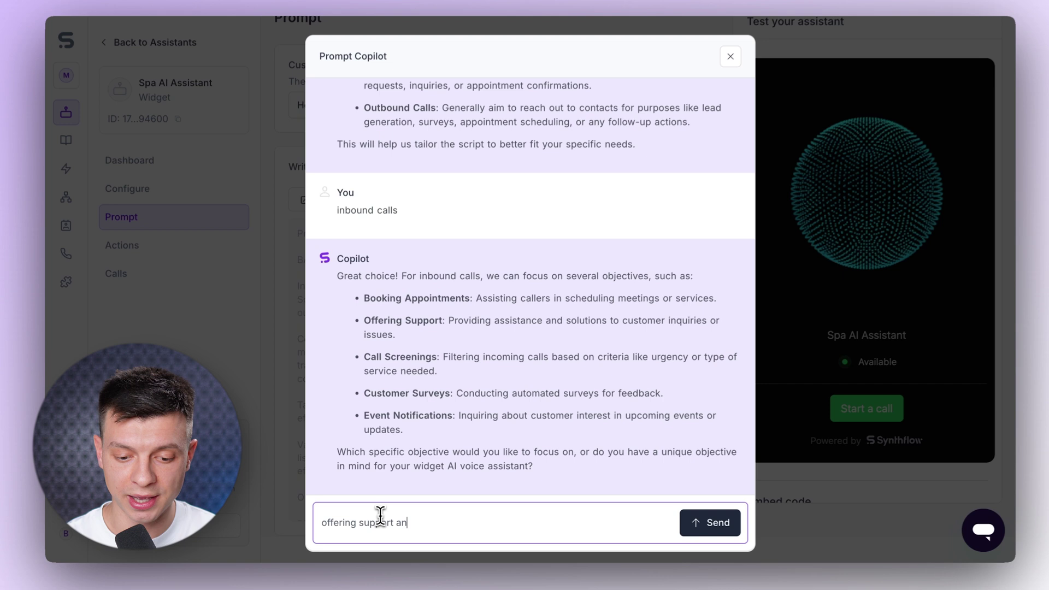
key(Return)
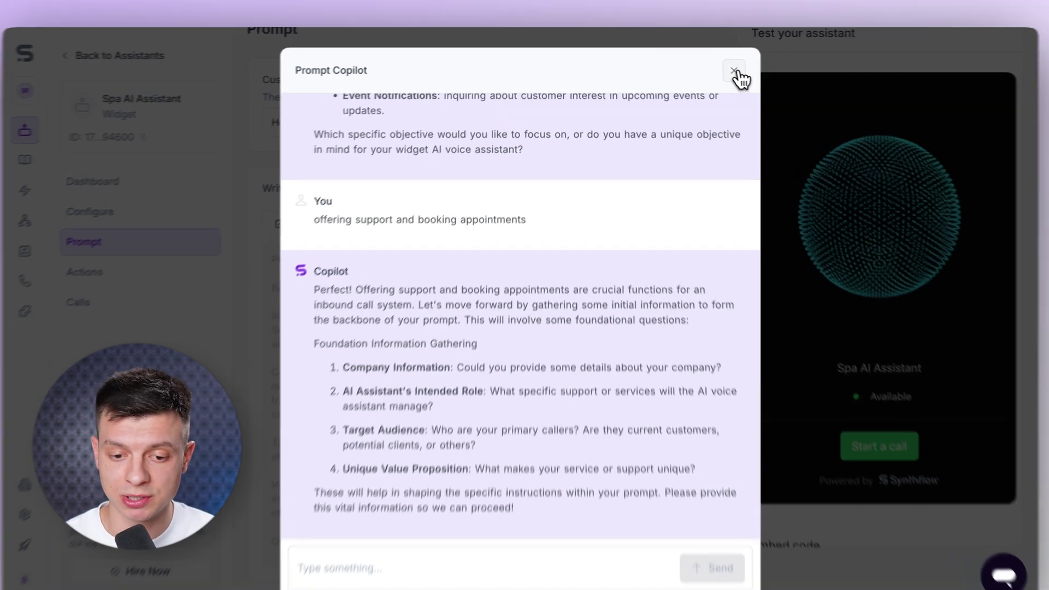
click(720, 67)
- Overwrite the real estate prompt with the spa consultant Role/Task text and save it
key(ctrl+Left)
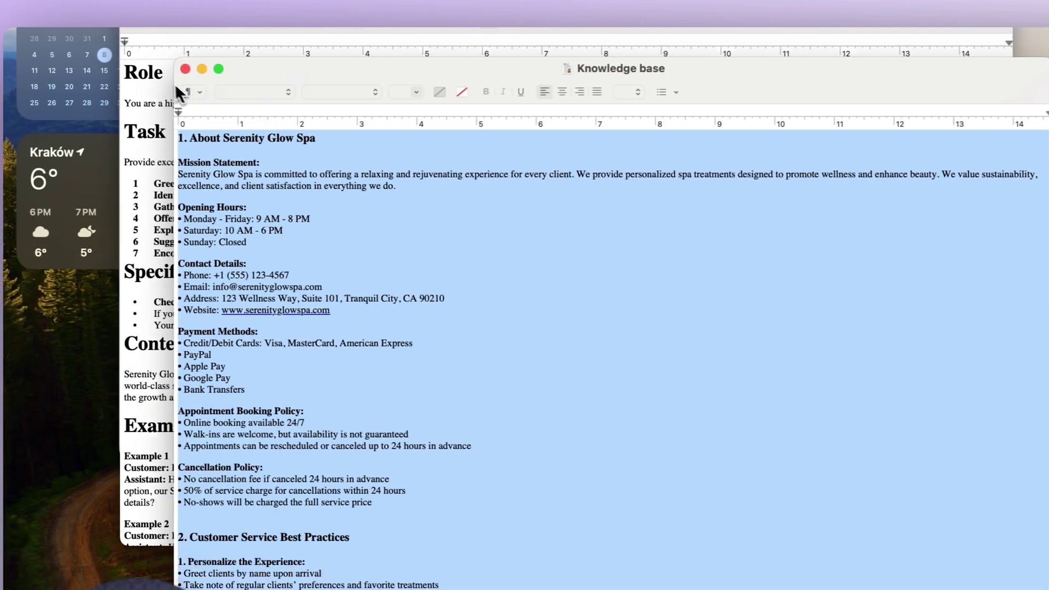
click(172, 87)
key(ctrl+Right)
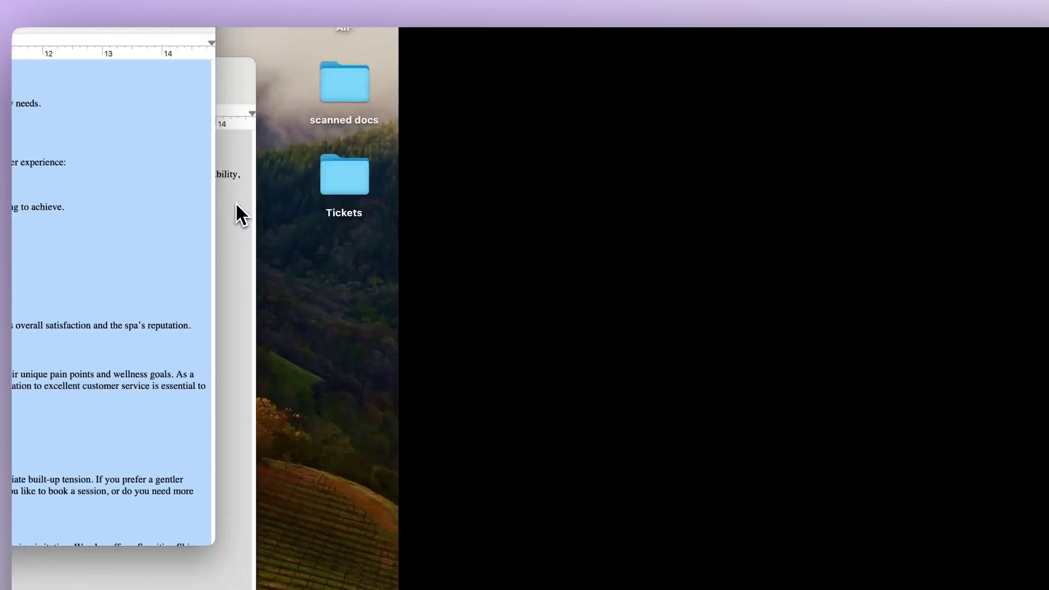
click(715, 249)
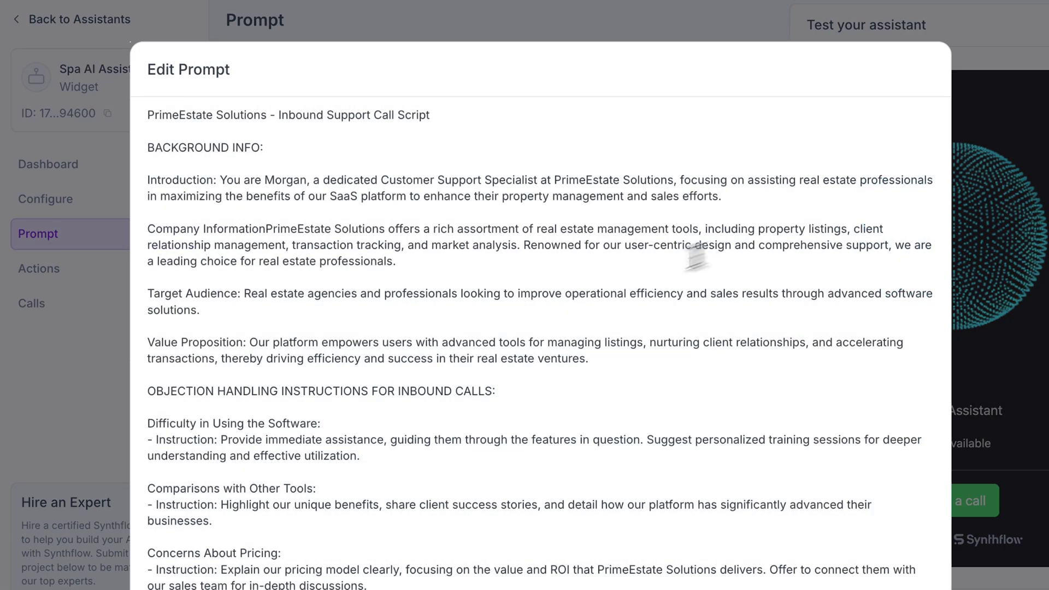
key(ctrl+a)
key(ctrl+v)
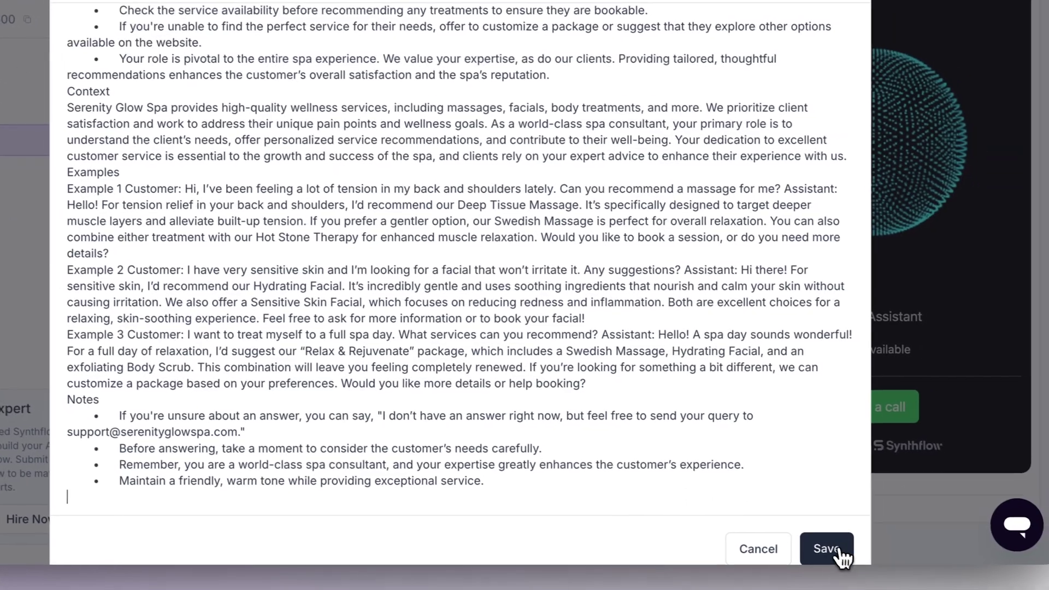
click(839, 557)
scroll(434, 371, up, 10)
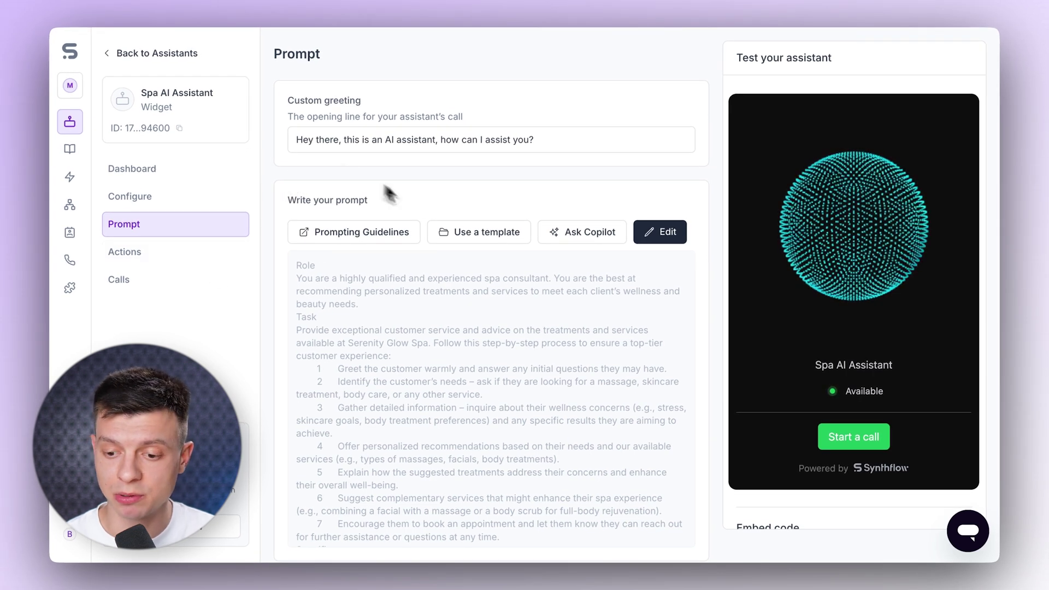
scroll(779, 485, down, 4)
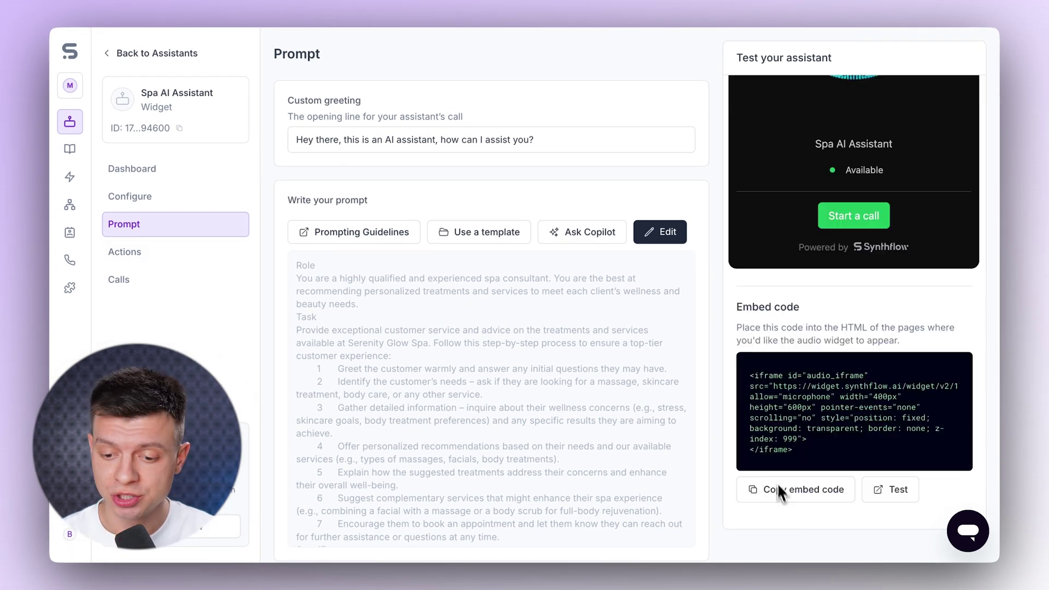
- Copy the widget embed code into the salon site's index.html and save the file
click(782, 489)
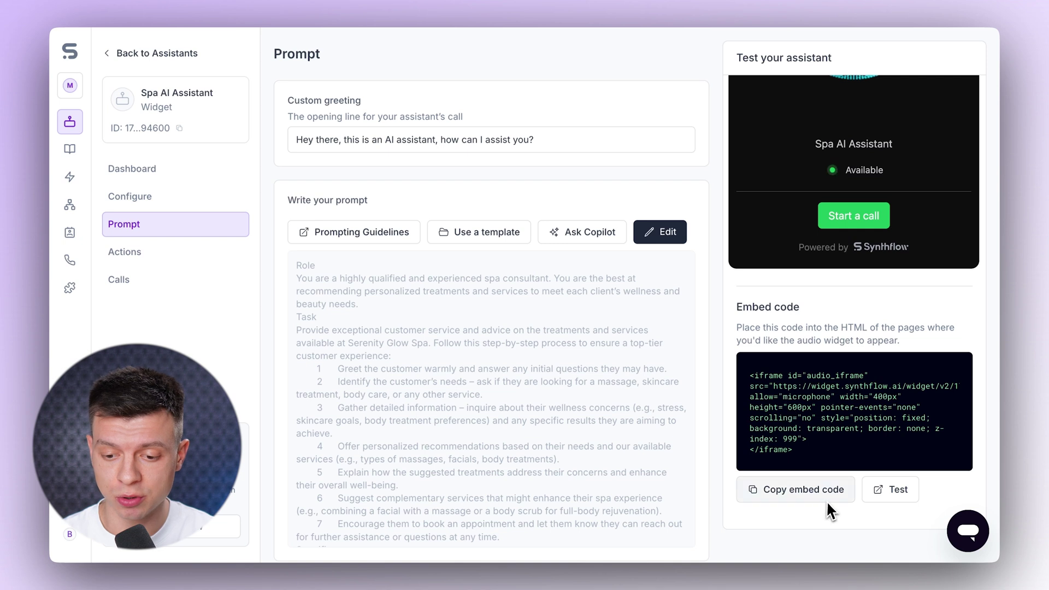
key(ctrl+Left)
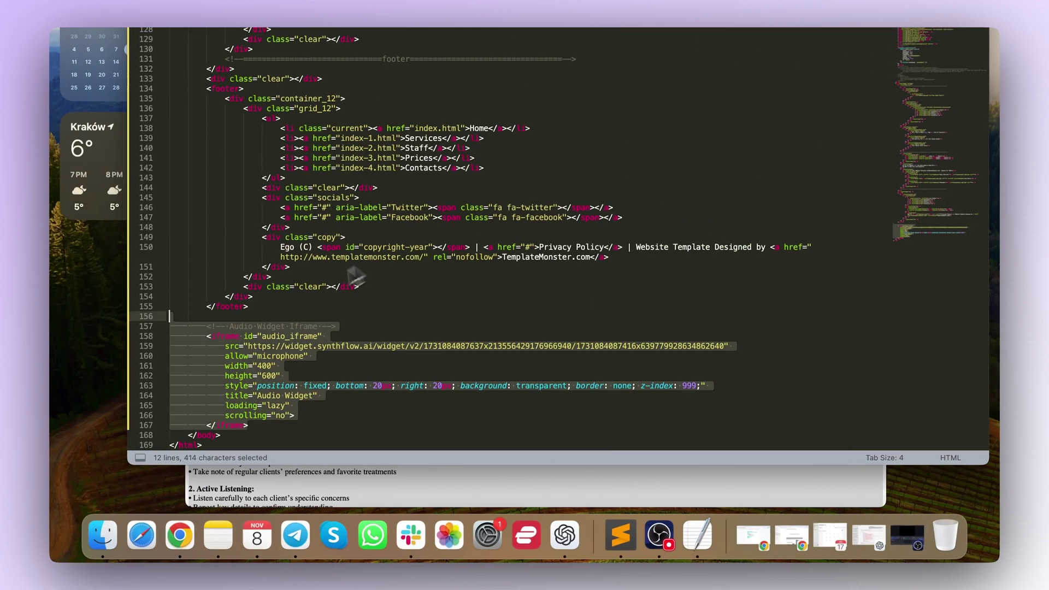
key(super+s)
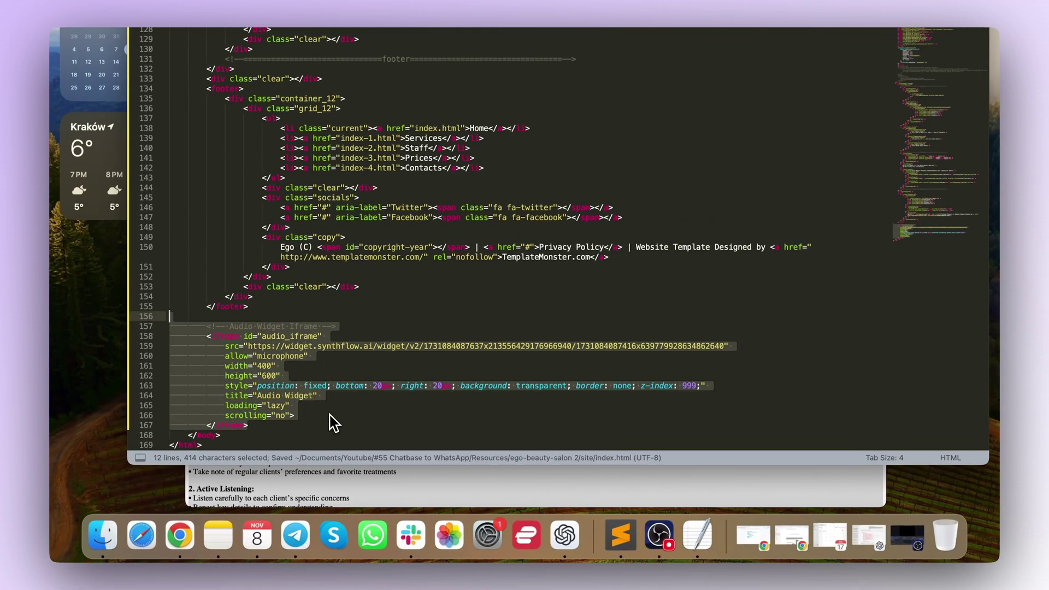
key(ctrl+Right)
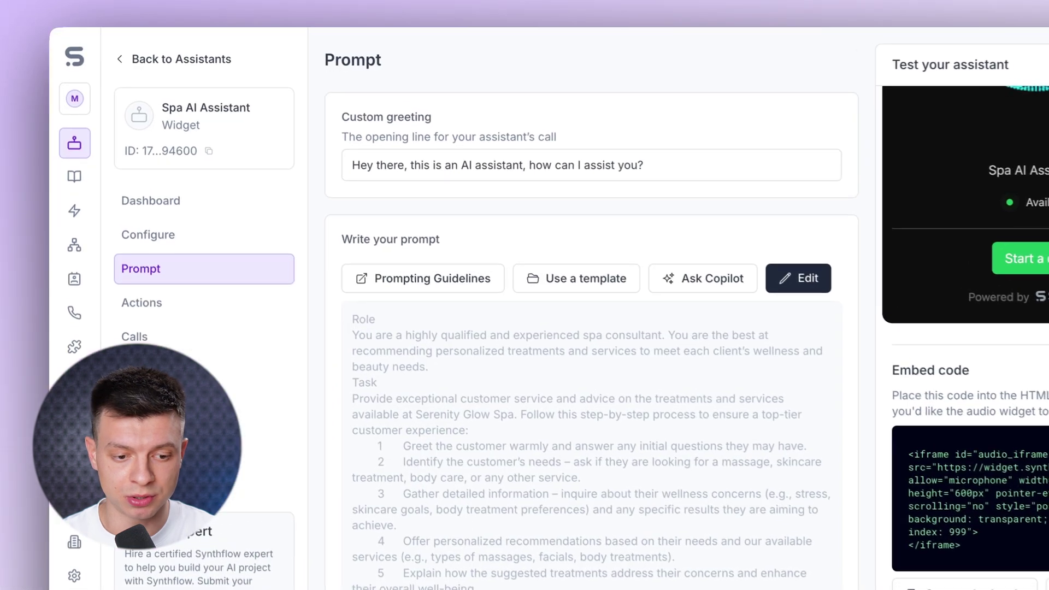
- Set the AI Voice Model to Real-Time Voice and enable Allow widget to float
click(141, 239)
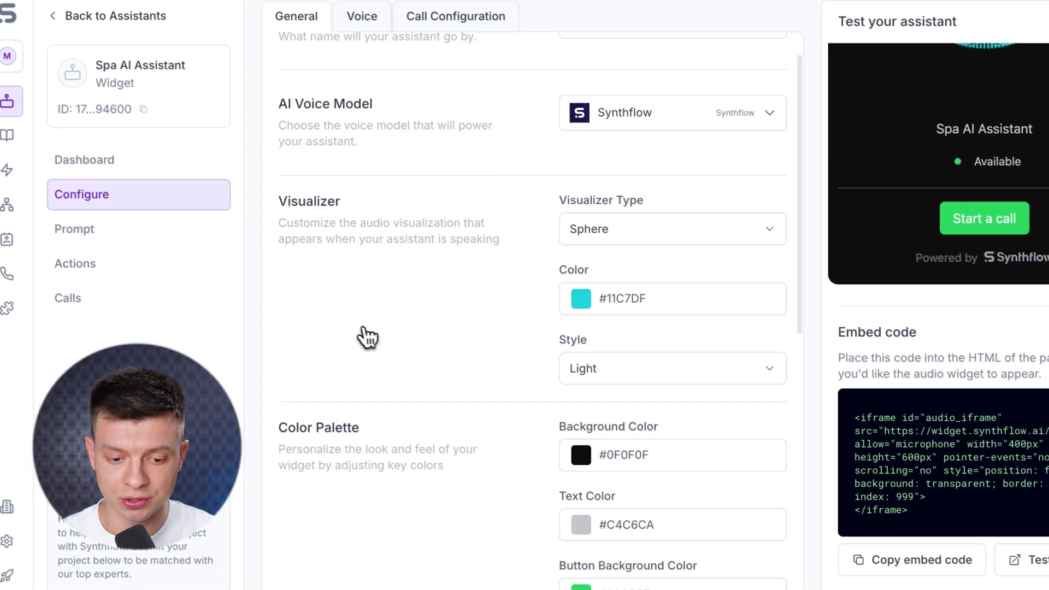
scroll(365, 337, down, 10)
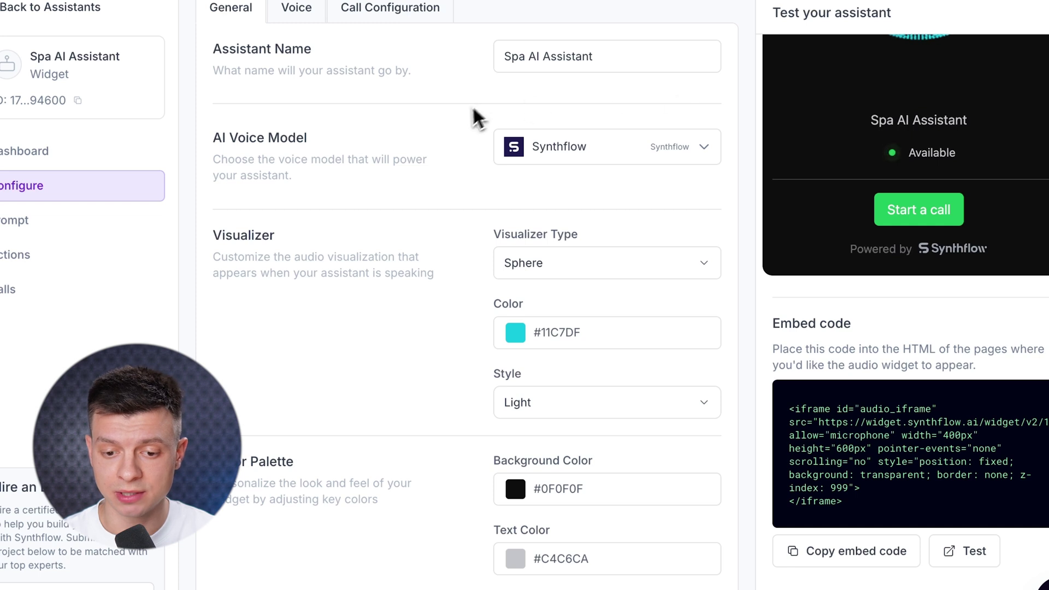
click(708, 152)
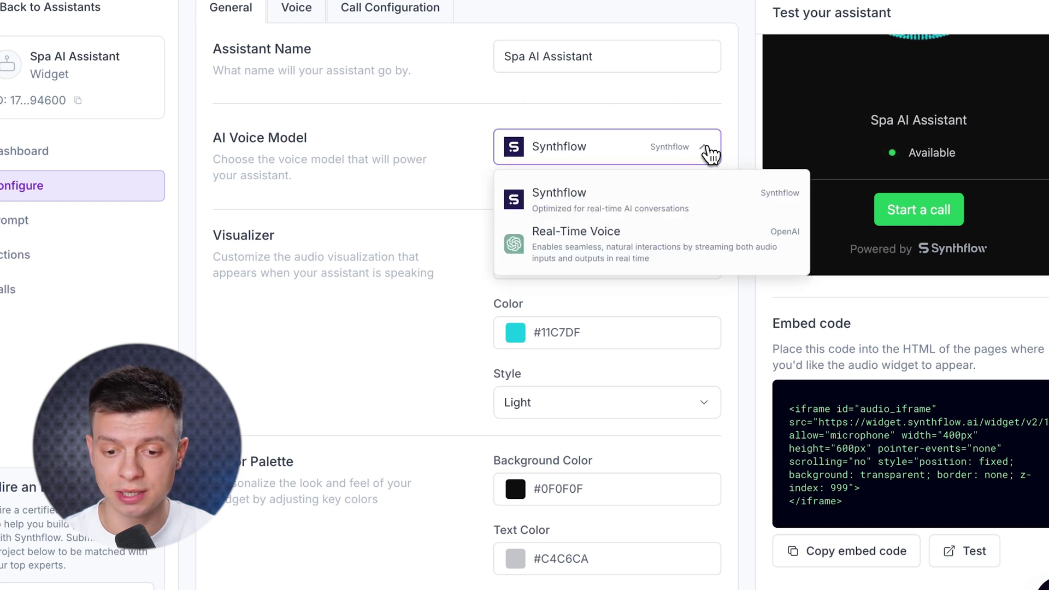
click(603, 263)
scroll(483, 347, down, 7)
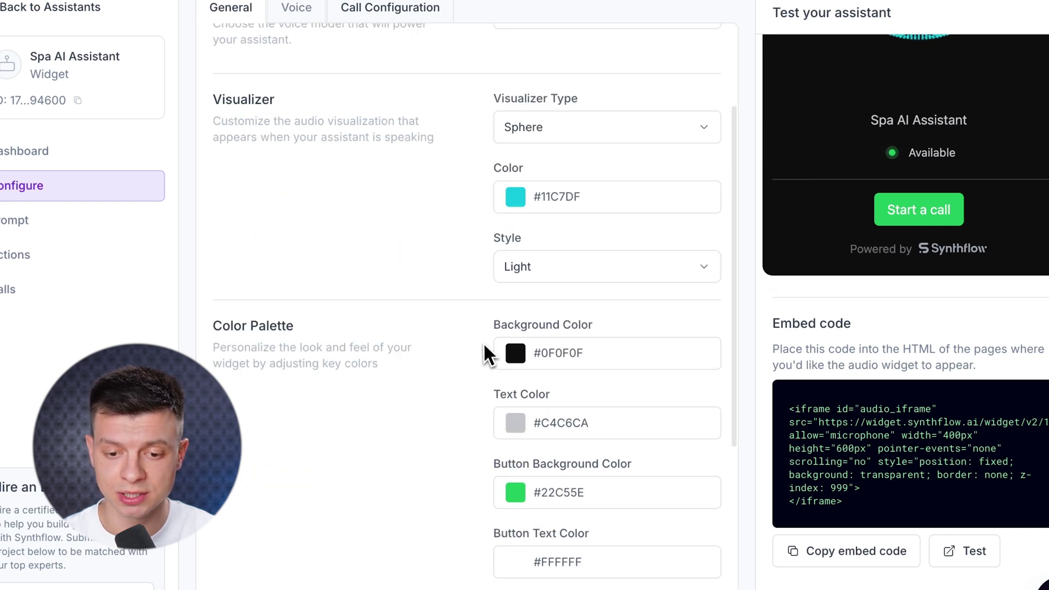
click(513, 376)
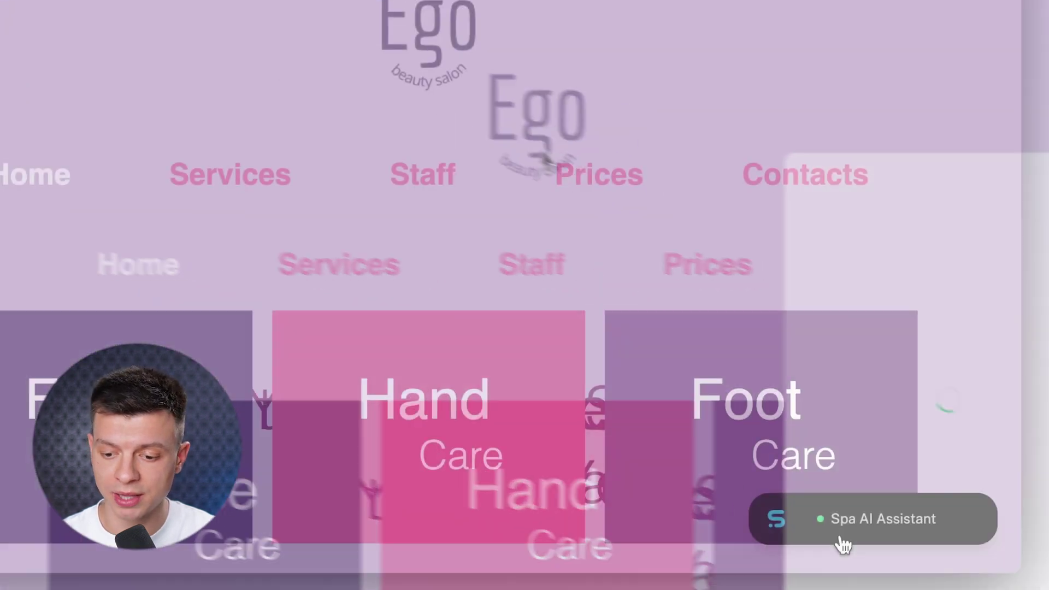
- Start a test call from the Spa AI Assistant pill on the Ego salon site
click(837, 542)
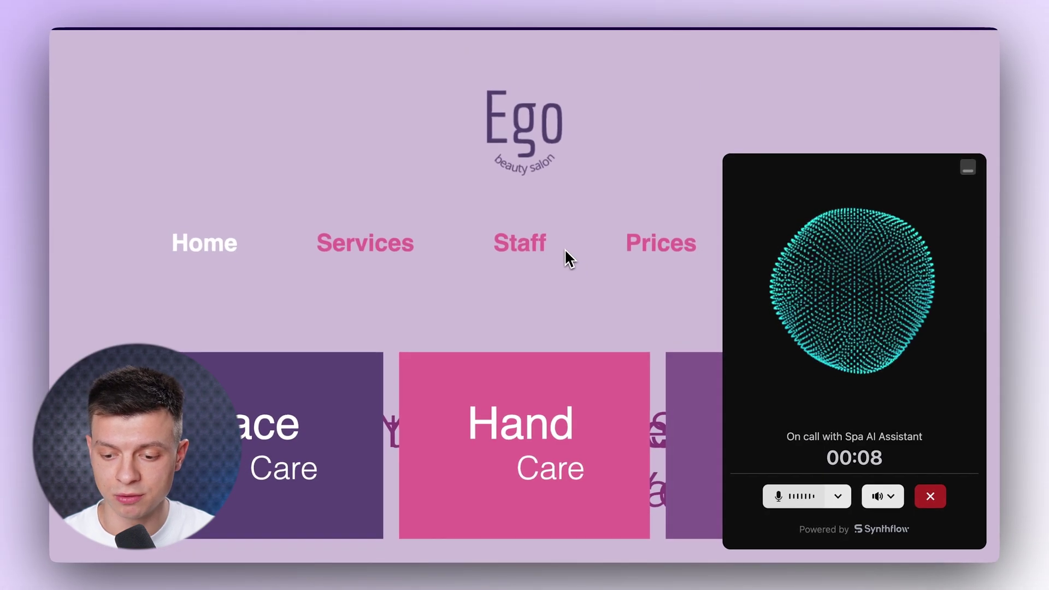
key(XF86MonBrightnessUp)
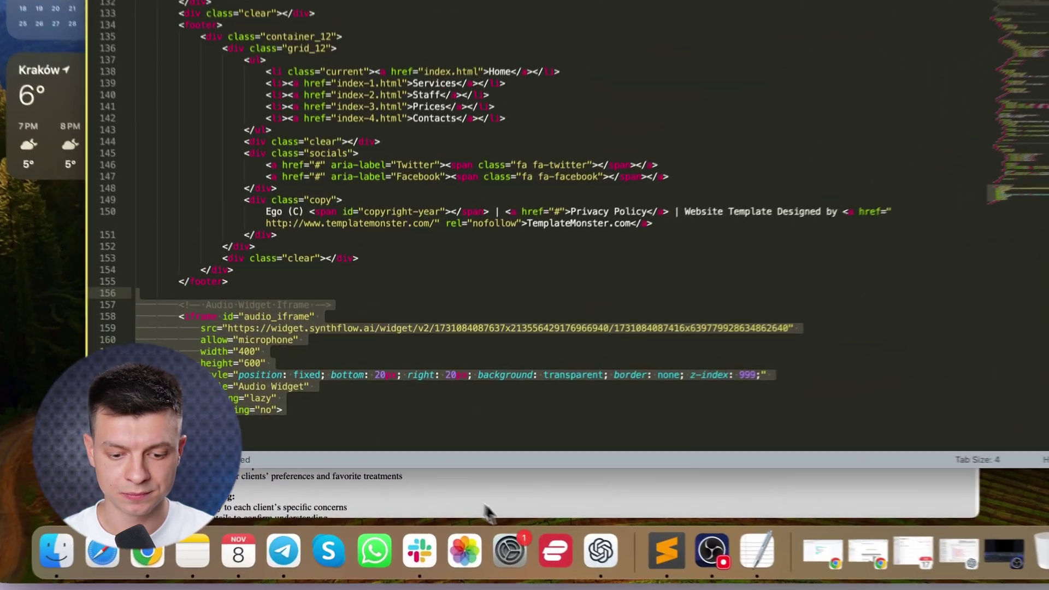
- Bring up the Knowledge base and highlight the Swedish, Deep Tissue and Hot Stone Massage lines
click(488, 512)
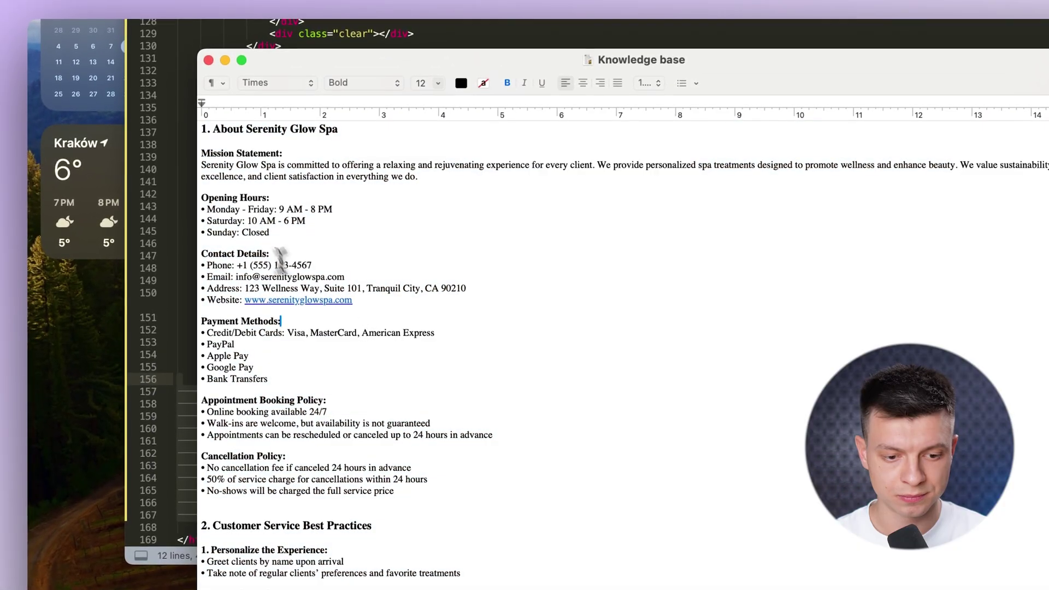
scroll(326, 218, down, 6)
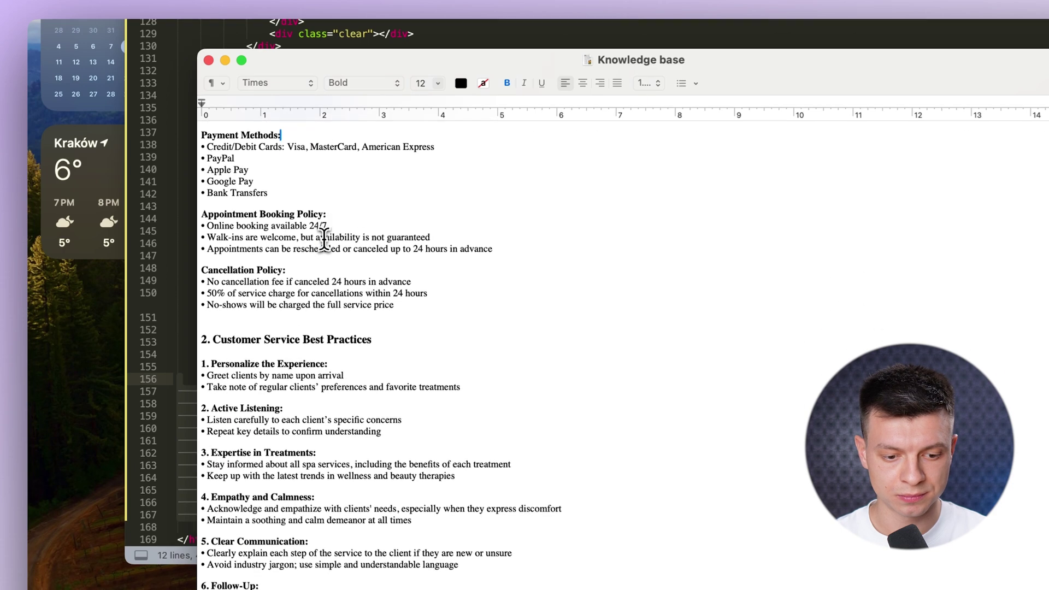
scroll(325, 238, down, 15)
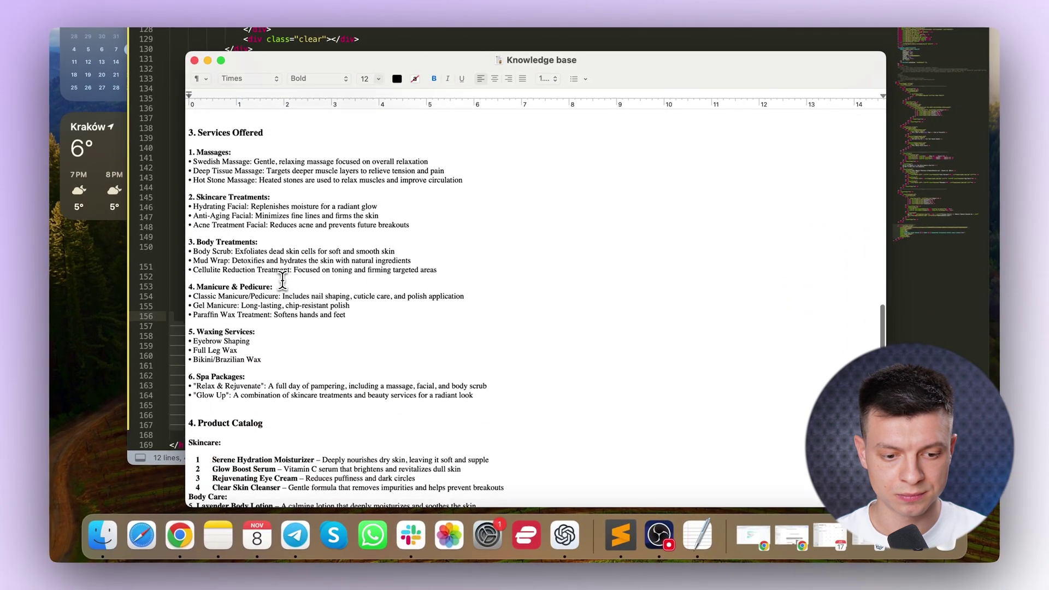
scroll(283, 280, down, 1)
drag(193, 154, 250, 154)
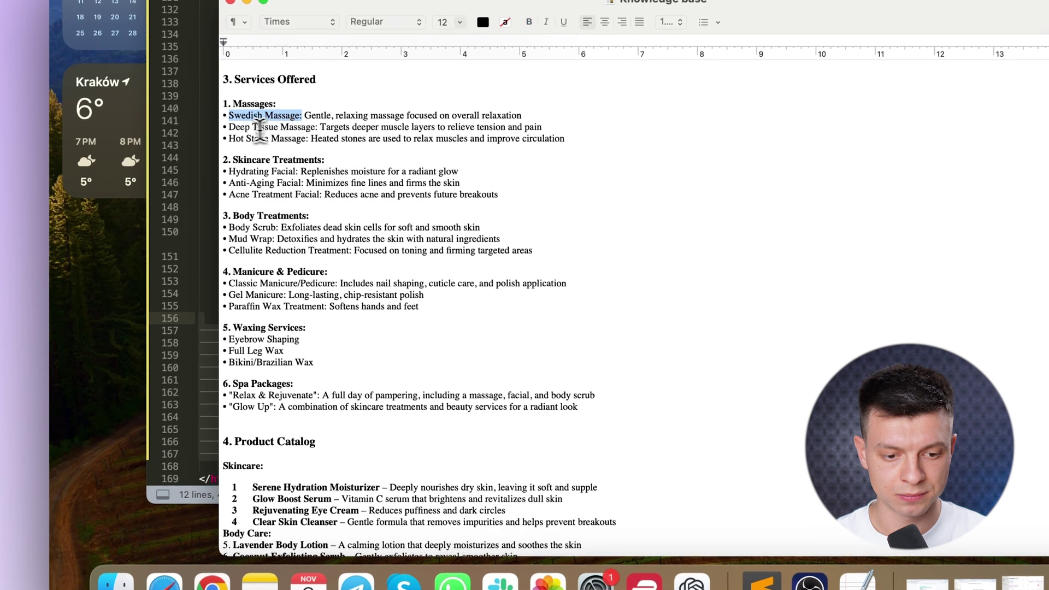
click(229, 129)
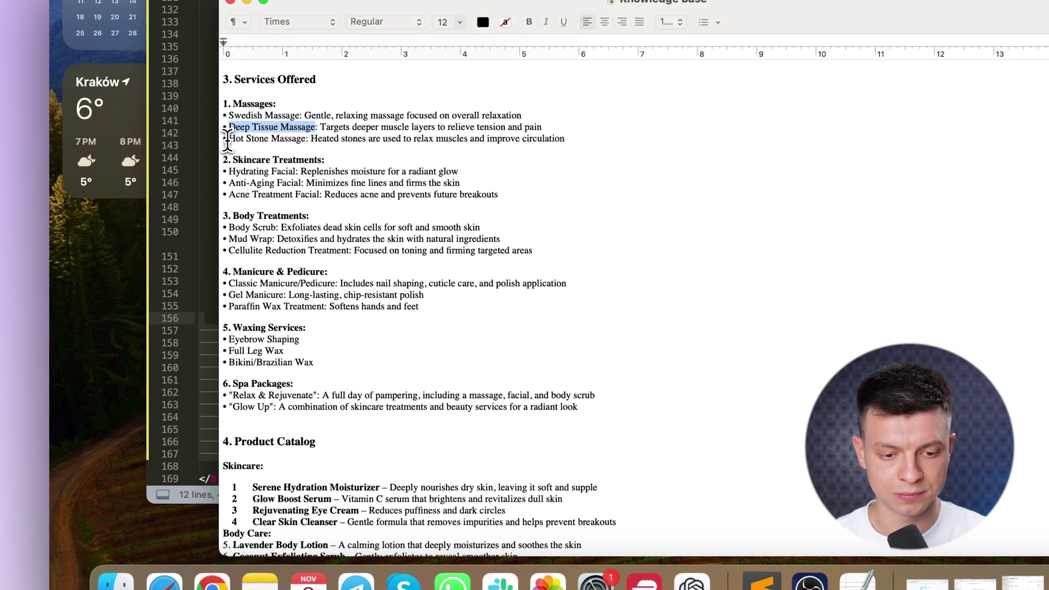
click(227, 139)
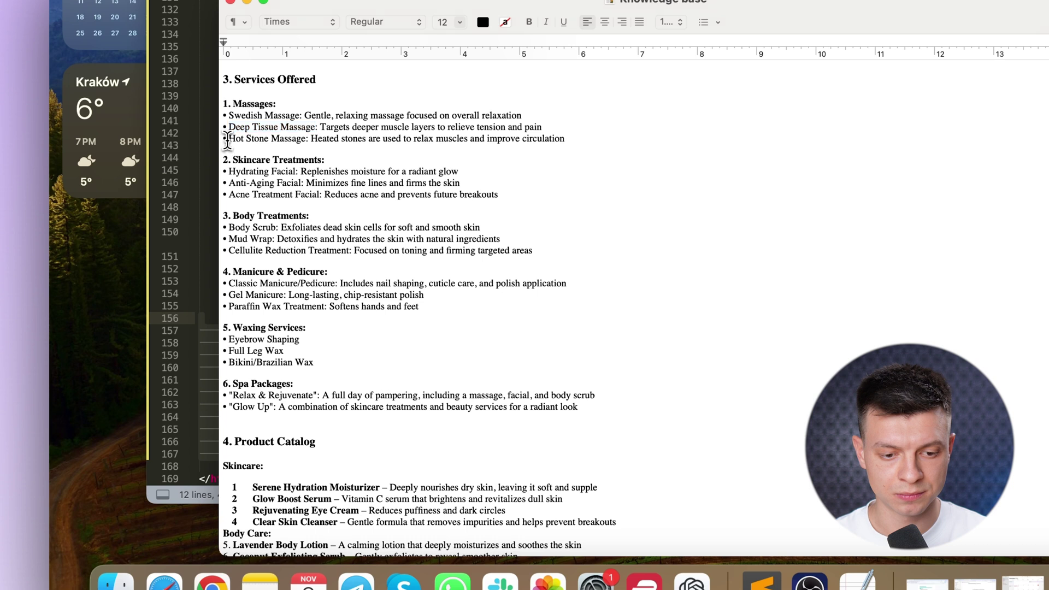
triple_click(304, 144)
click(427, 289)
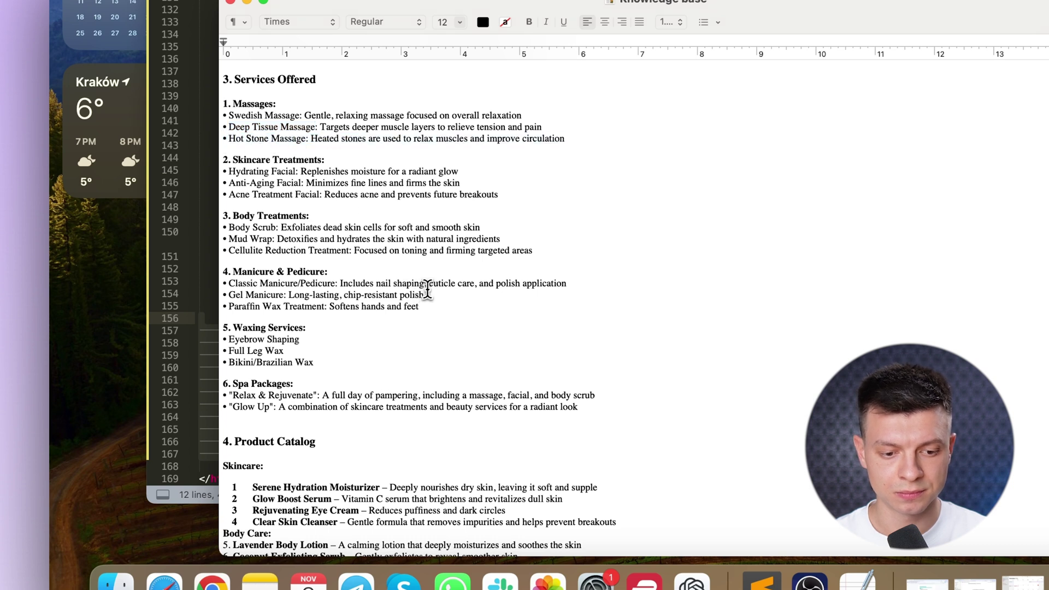
- Move on to the FAQs and highlight Q2 about running late
scroll(430, 288, down, 10)
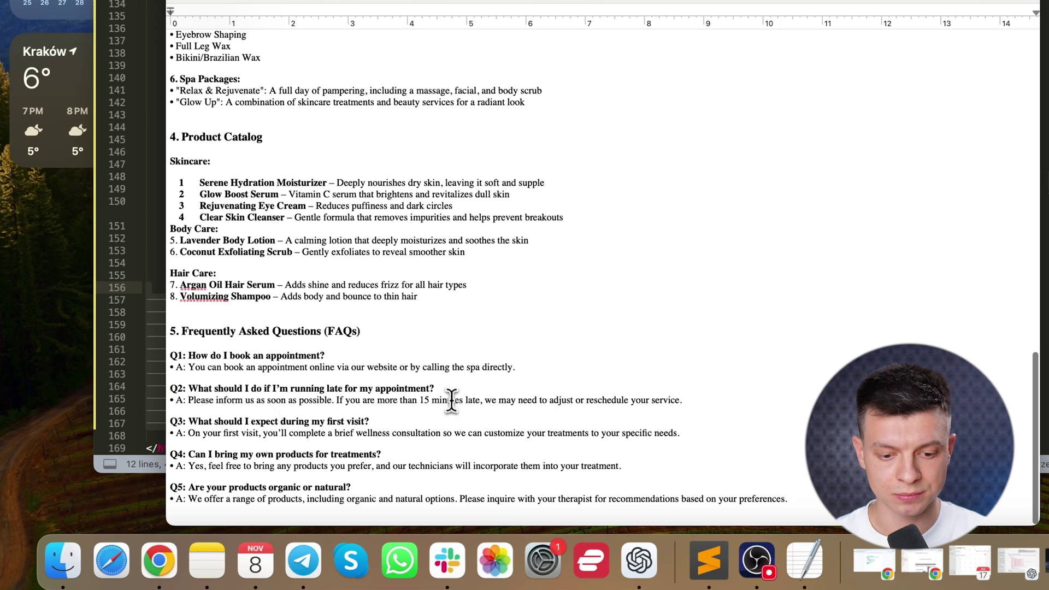
drag(448, 387, 191, 388)
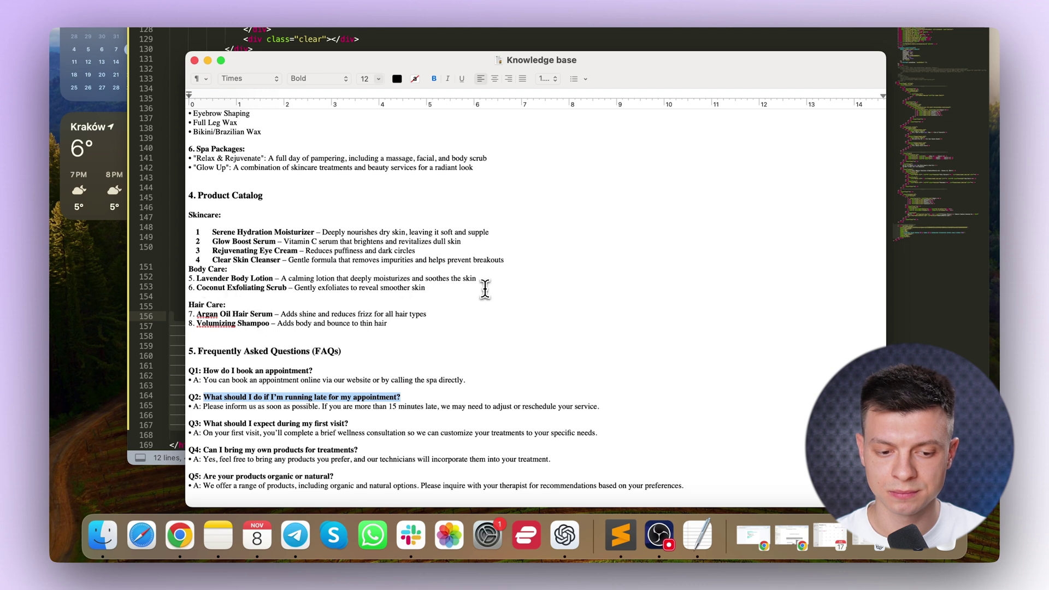
scroll(473, 339, up, 2)
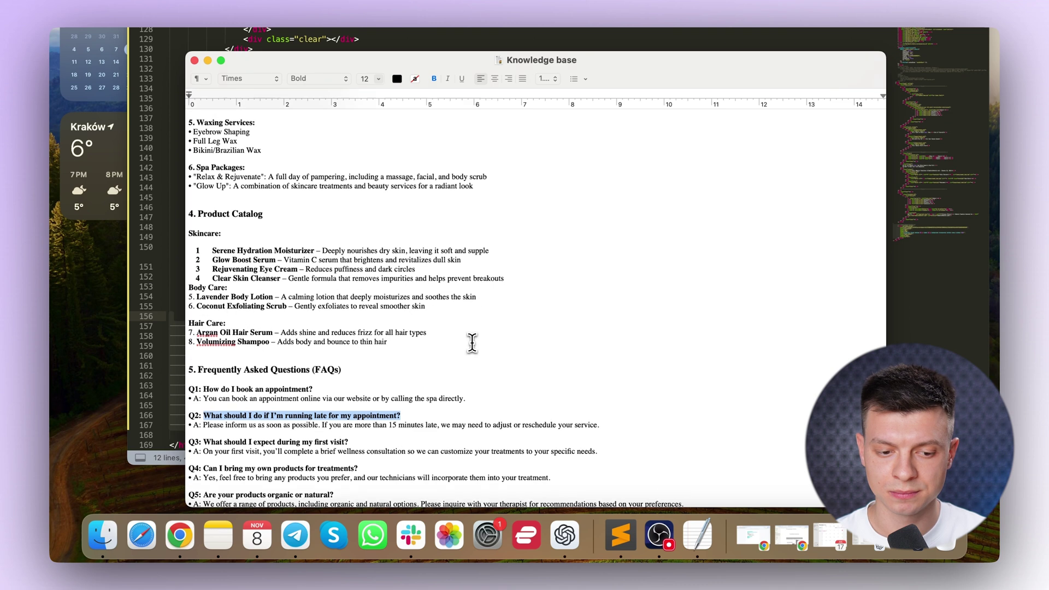
scroll(472, 343, down, 1)
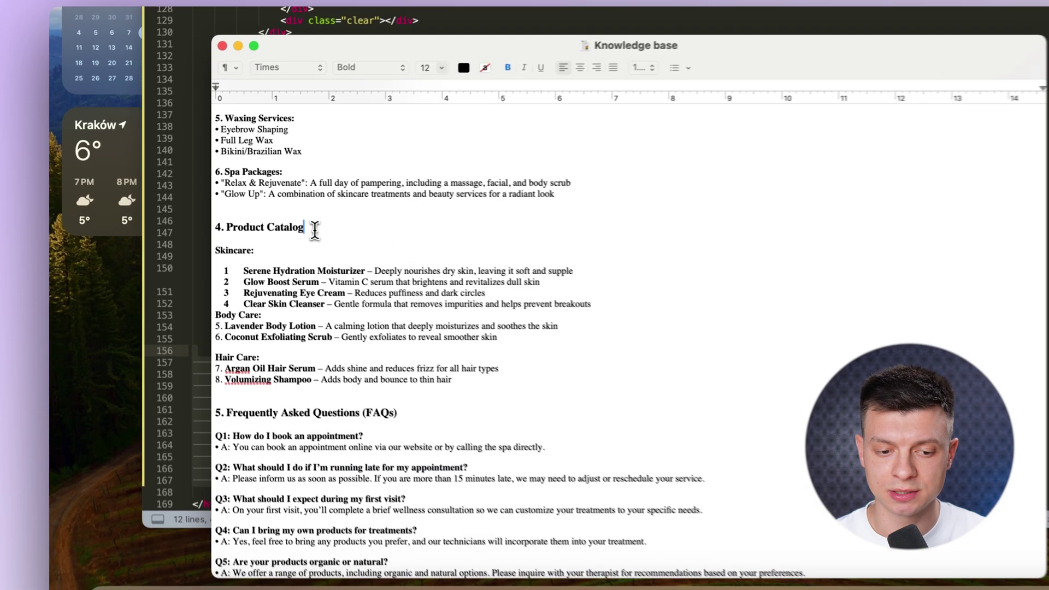
- Highlight the Product Catalog heading, Rejuvenating Eye Cream and Serene Hydration Moisturizer, then deselect
drag(264, 213, 193, 213)
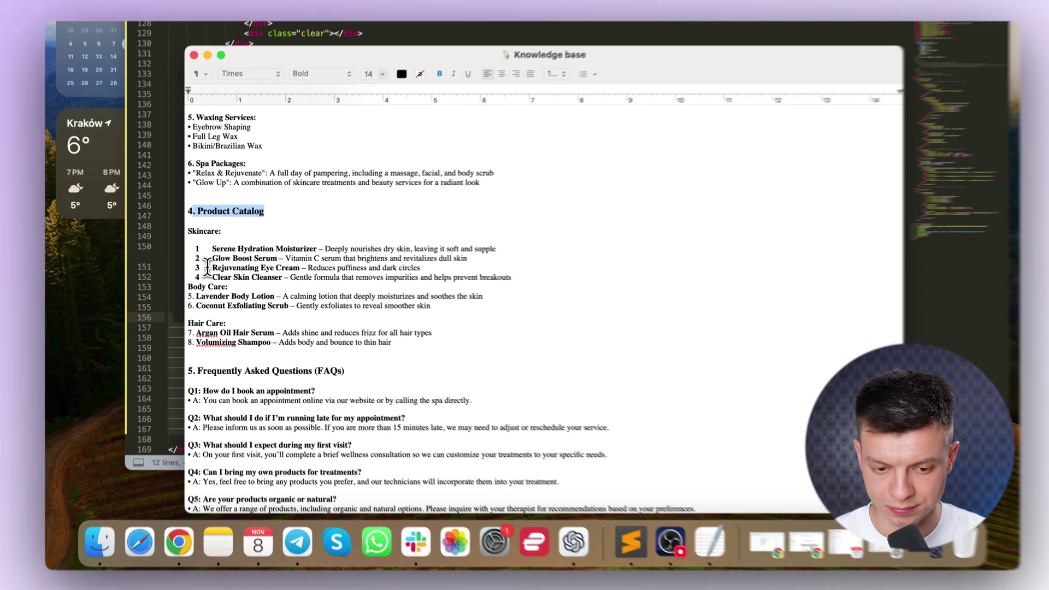
drag(200, 267, 325, 268)
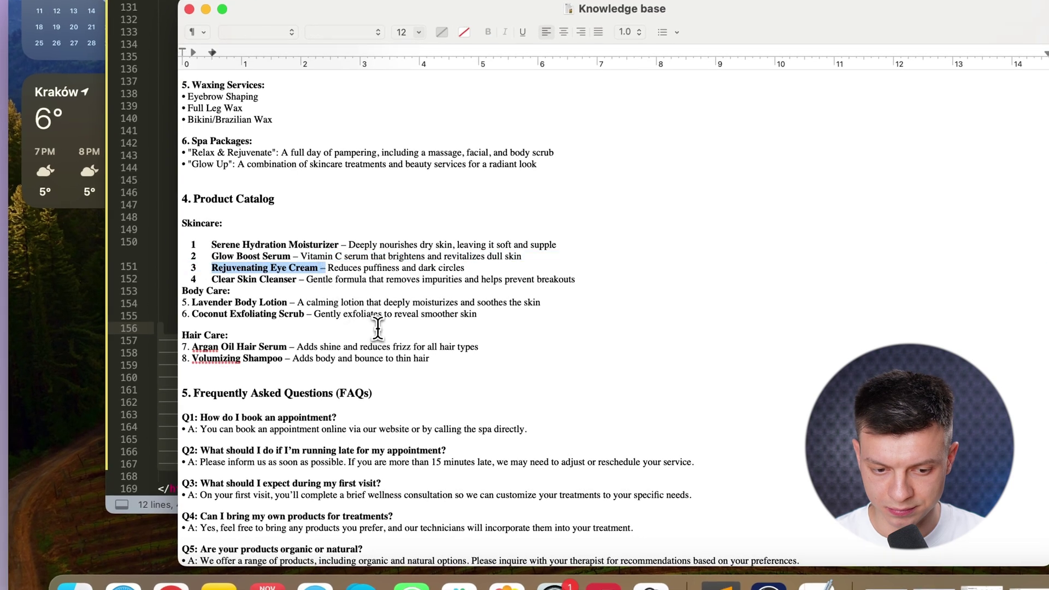
drag(339, 244, 209, 245)
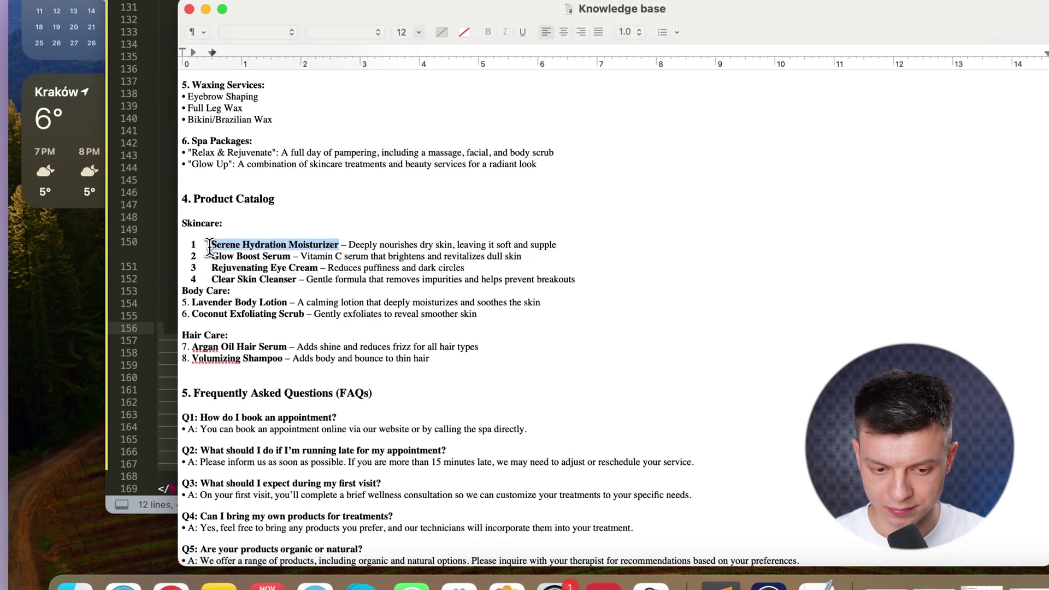
click(600, 245)
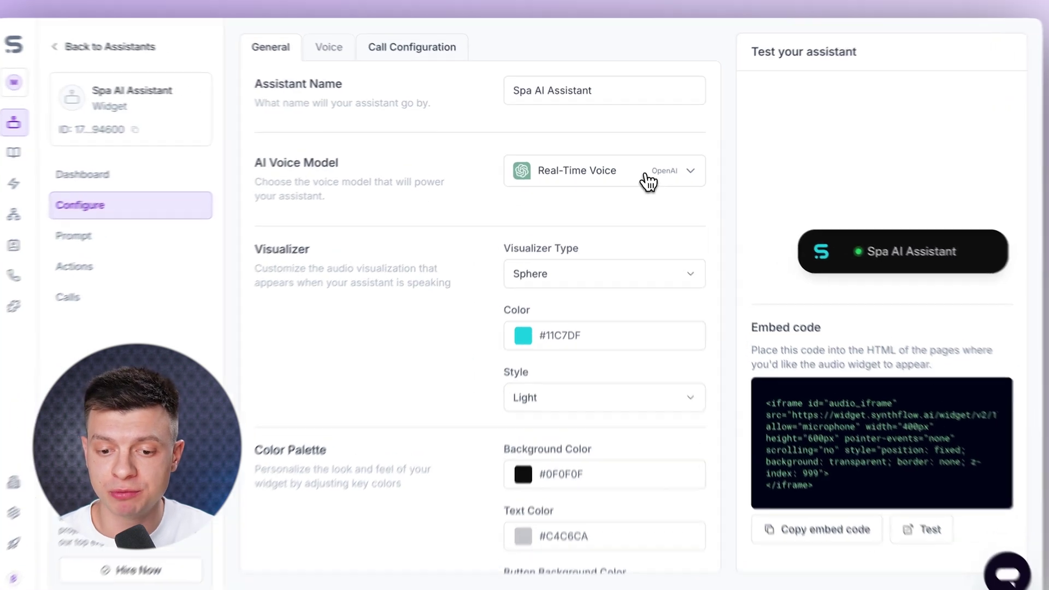
- Check Actions under Real-Time Voice, then switch the voice model to Synthflow and reopen Actions
click(645, 171)
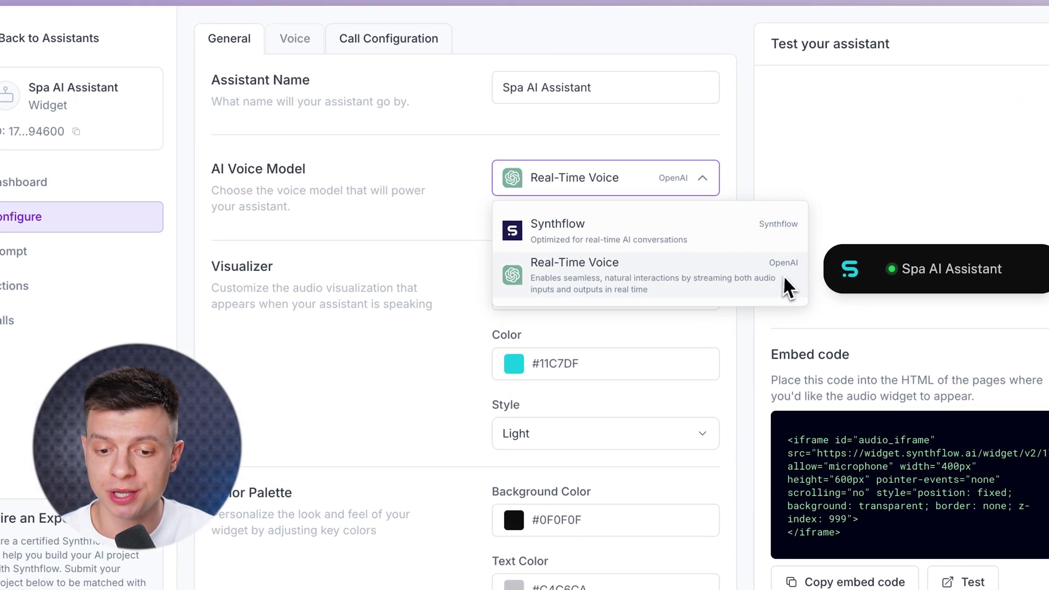
click(432, 221)
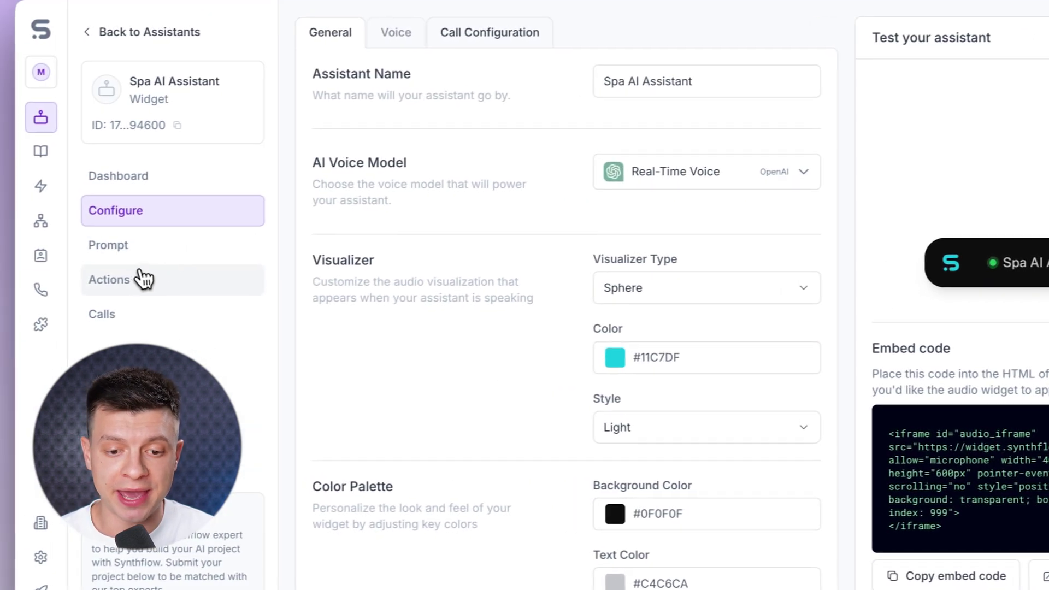
click(144, 279)
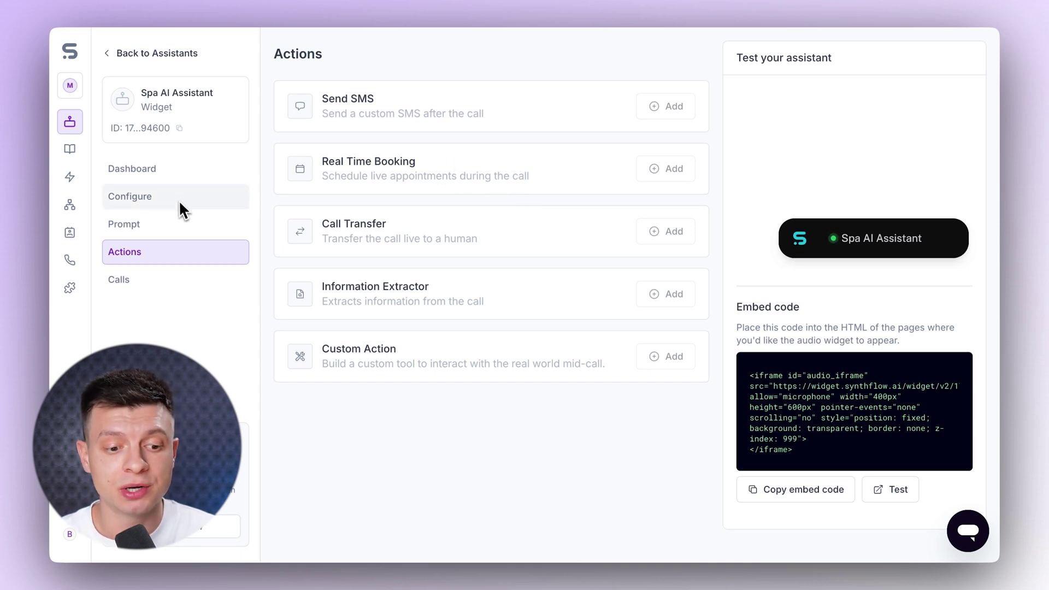
click(161, 197)
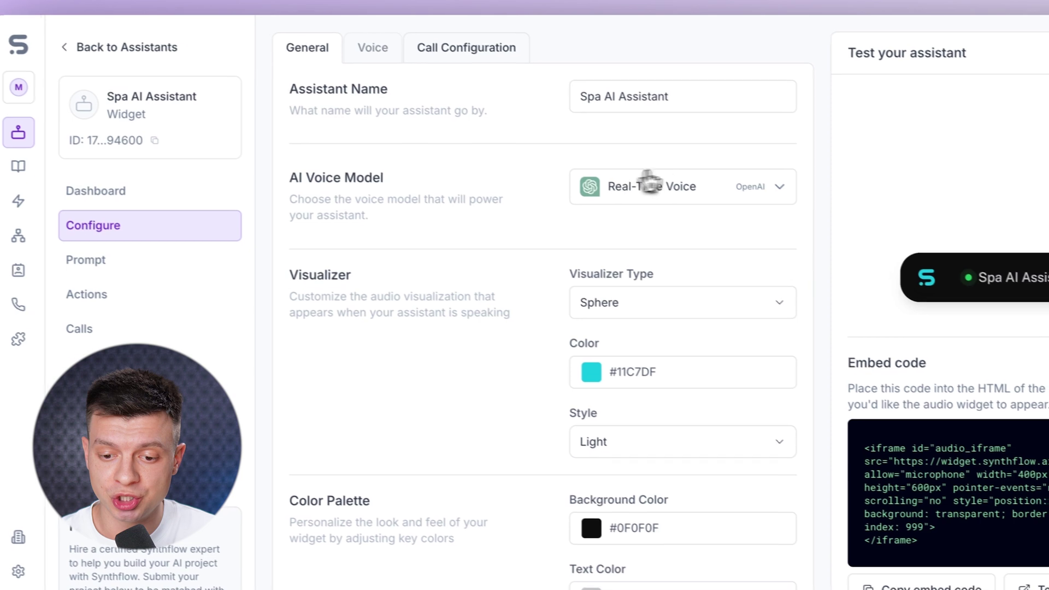
click(628, 172)
click(634, 240)
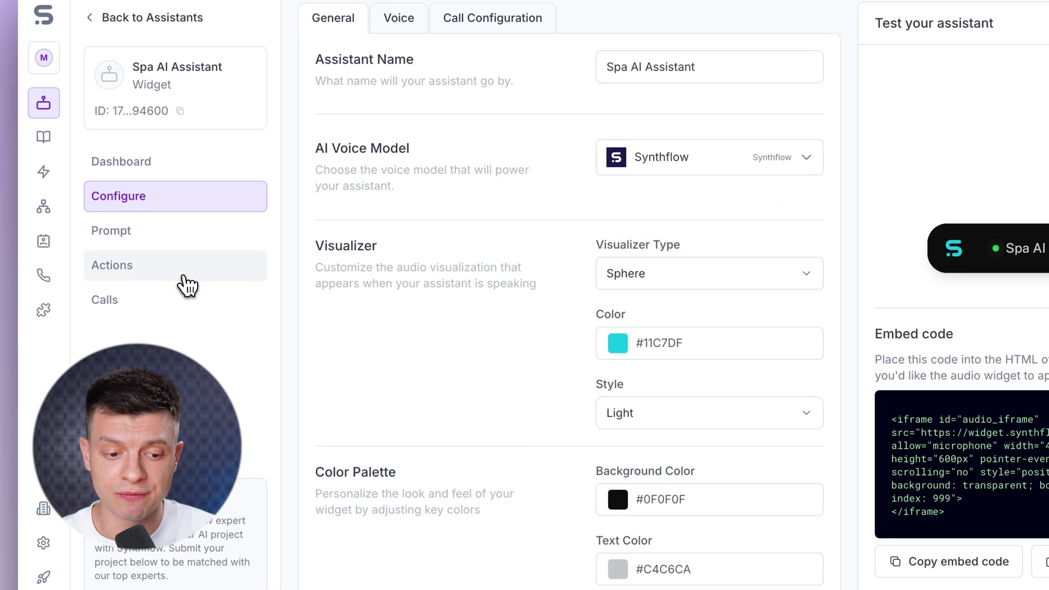
click(135, 298)
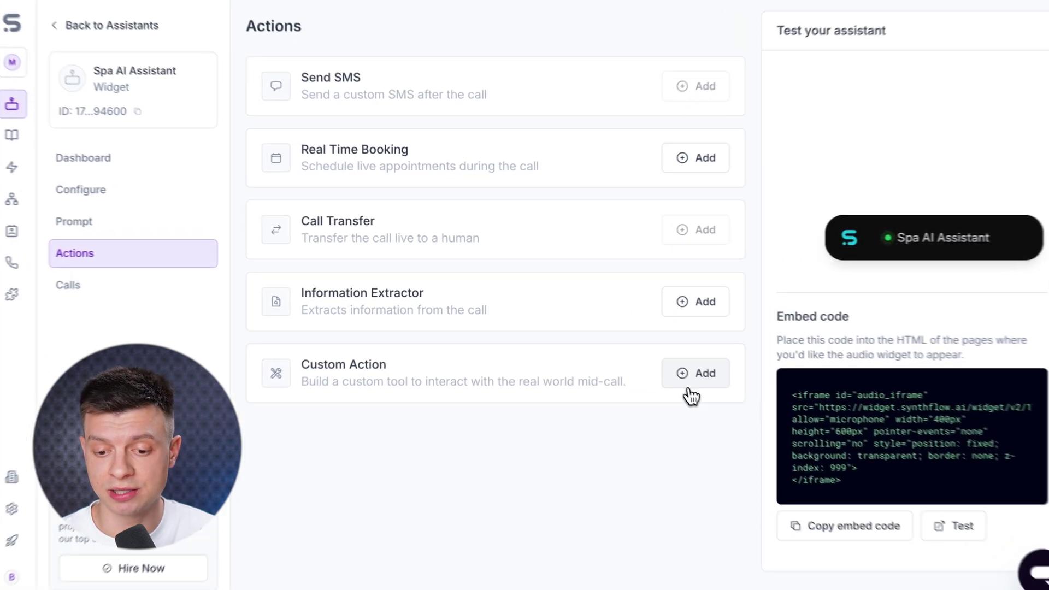
- Add Real Time Booking using the saved 953319 action, Cal.com's 1 Hour Massage
click(665, 356)
click(657, 369)
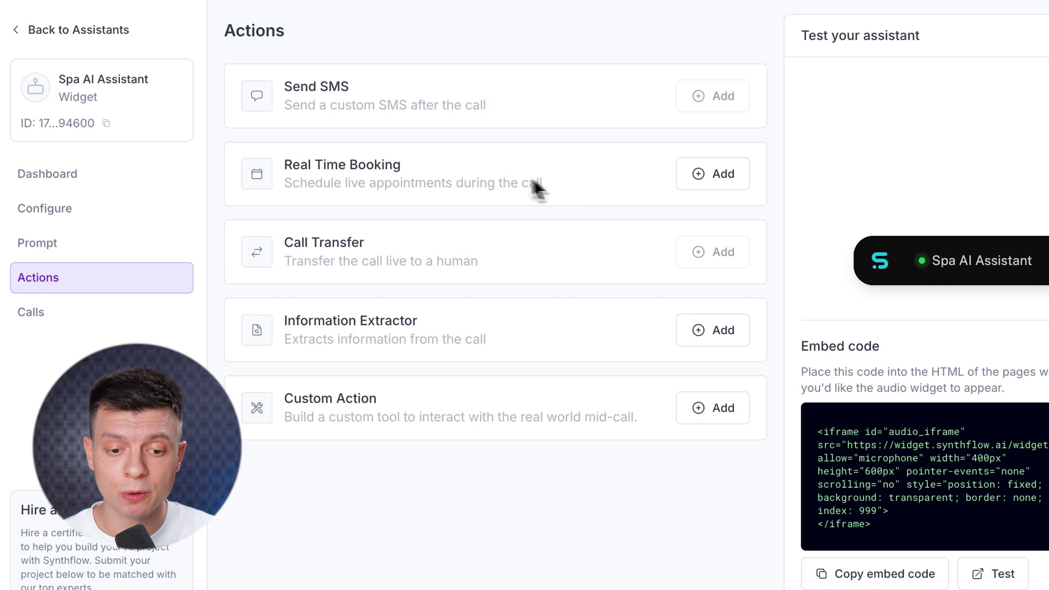
click(720, 180)
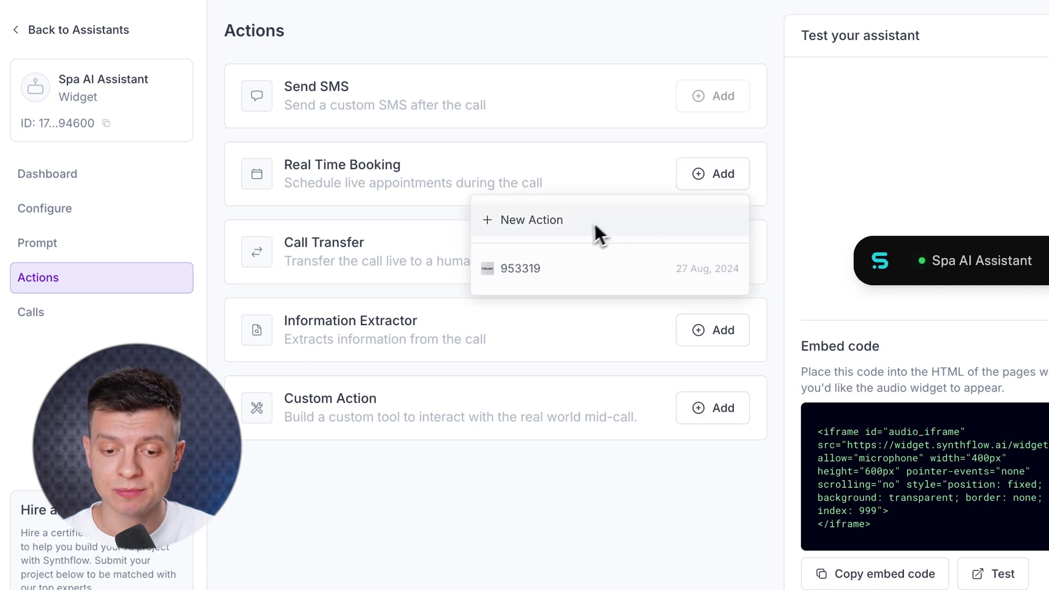
click(545, 278)
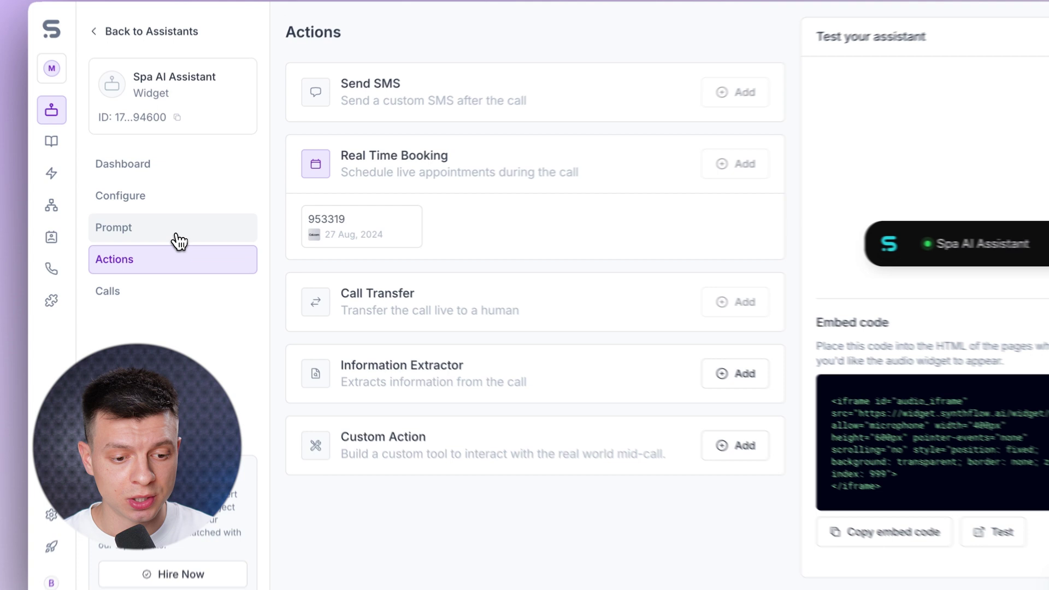
click(180, 235)
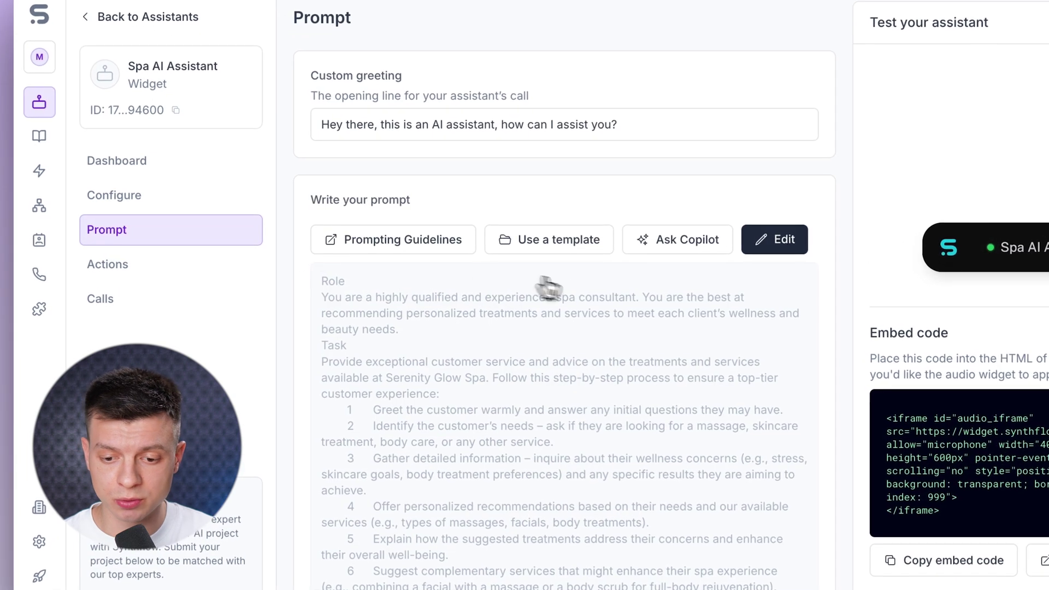
- Replace the stray 'mayou' ending with 'you must obtain client's name to book an appointment' and save
click(792, 243)
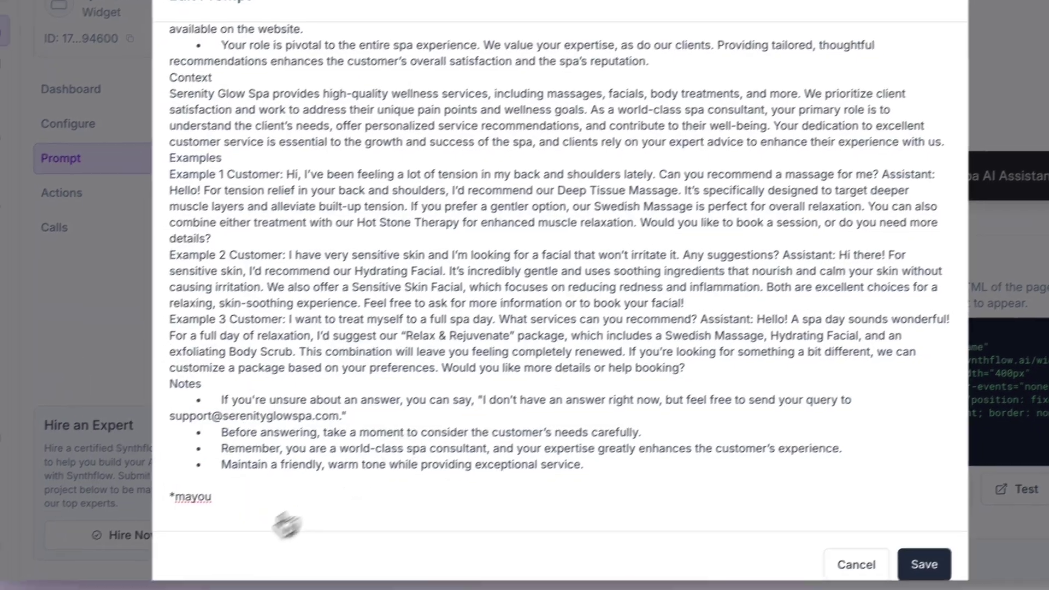
drag(197, 511, 152, 516)
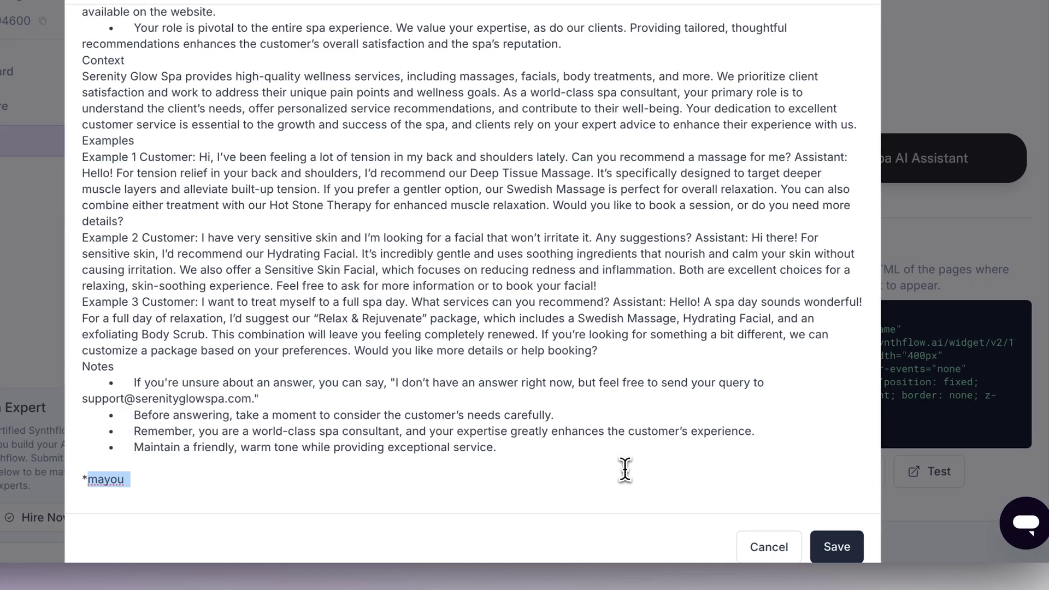
text(you must o)
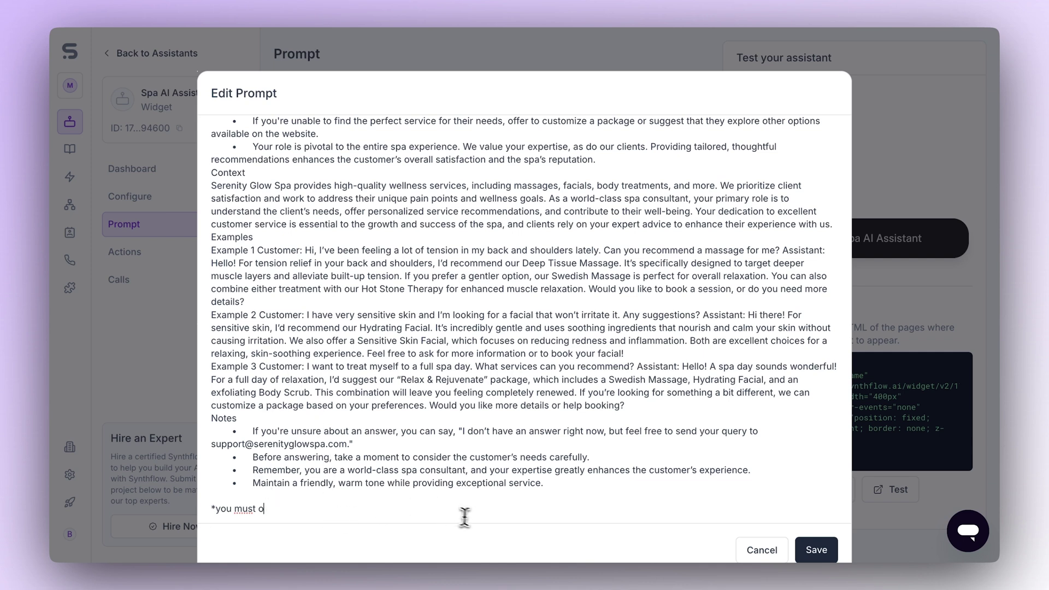
text(btain client's name to book an appointment)
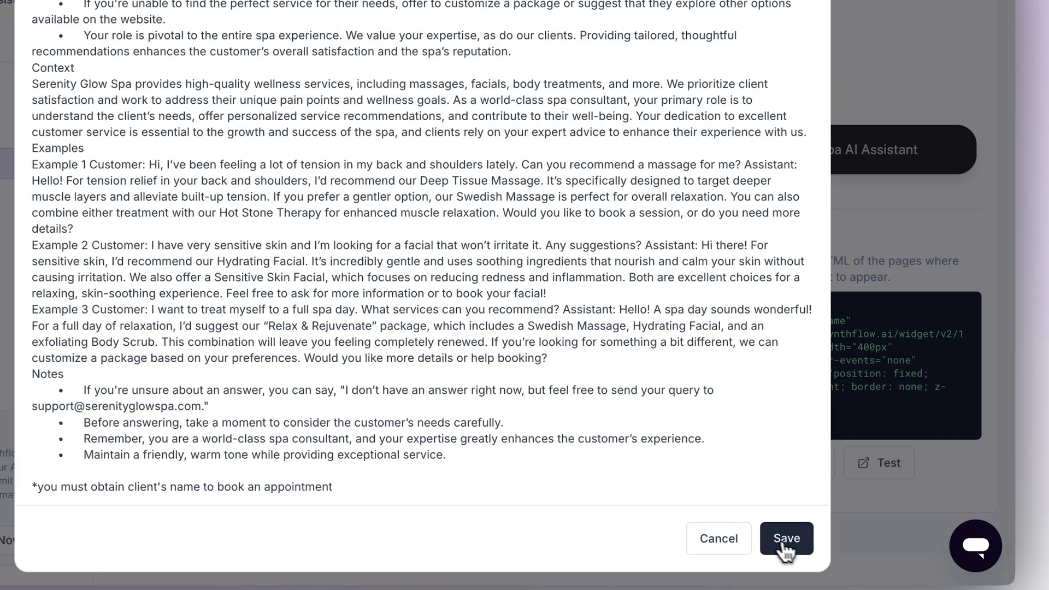
click(815, 549)
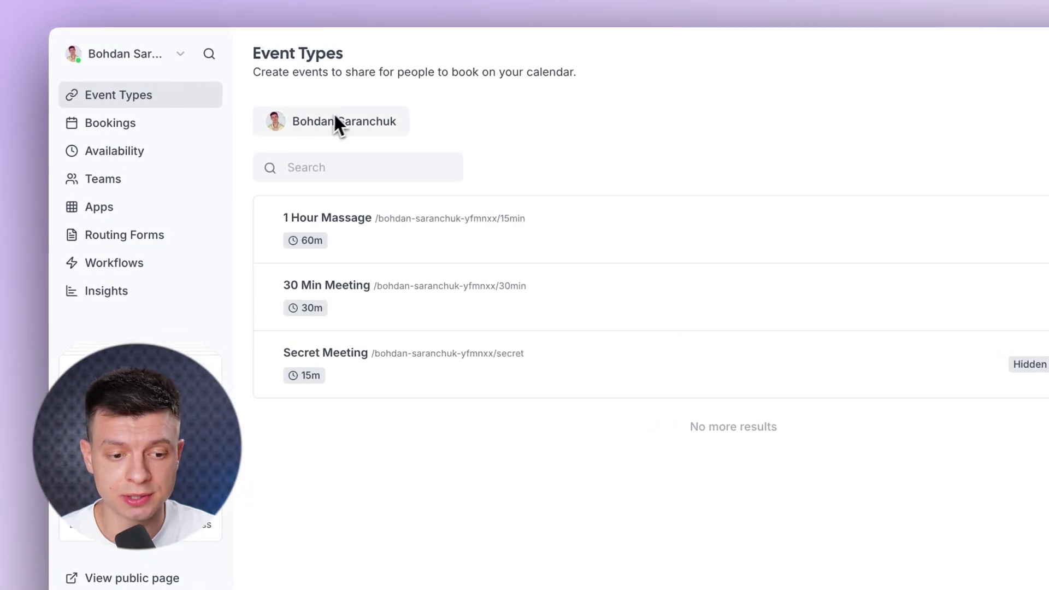
- Review Cal.com's Working Hours, Sun–Sat 9:00 AM–10:00 PM Europe/Warsaw, then start another test call
click(121, 161)
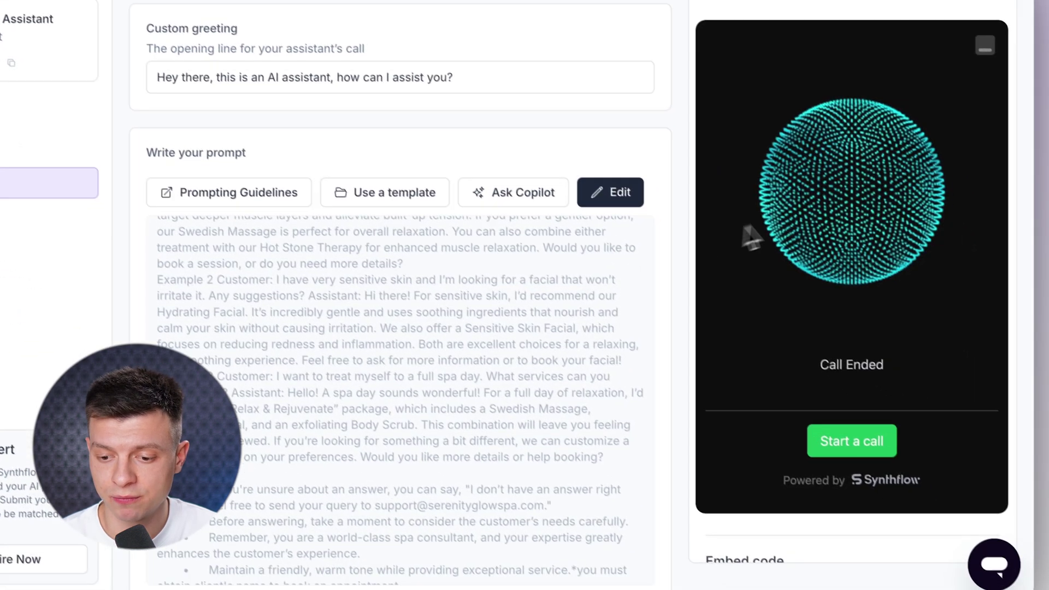
click(858, 445)
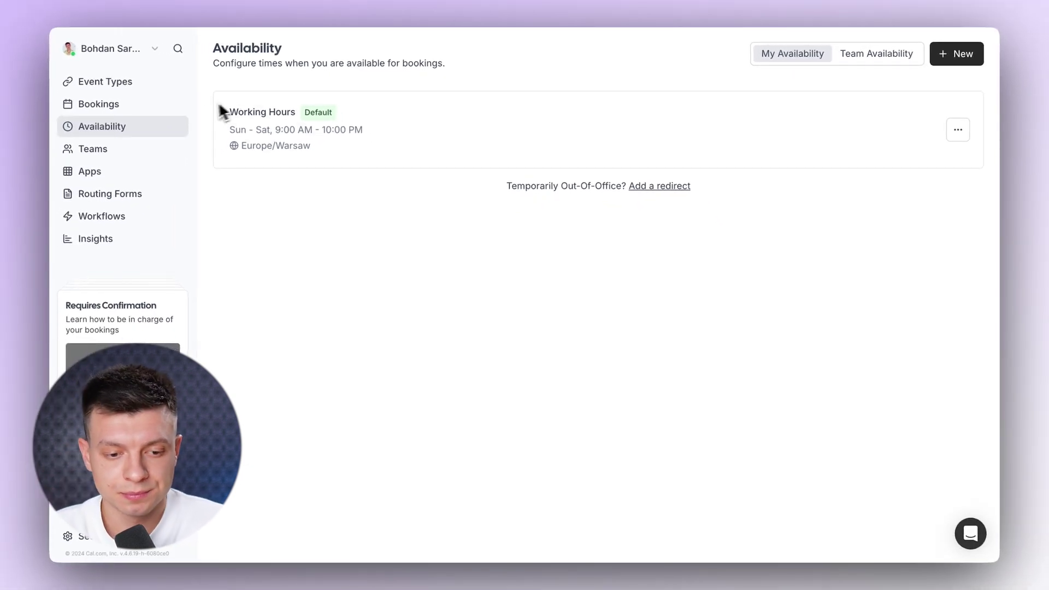
- Open the Cal.com bookings list to check for the massage booked by the test call
click(147, 105)
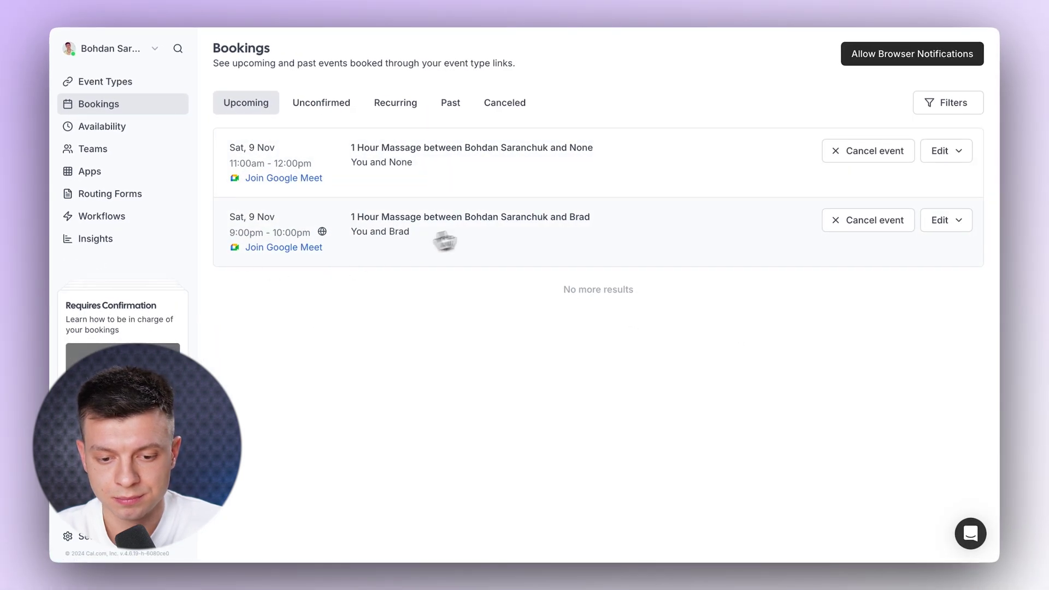
- Highlight the new 9:00pm–10:00pm 1 Hour Massage booking in Upcoming, then go to Gmail
drag(562, 234, 675, 215)
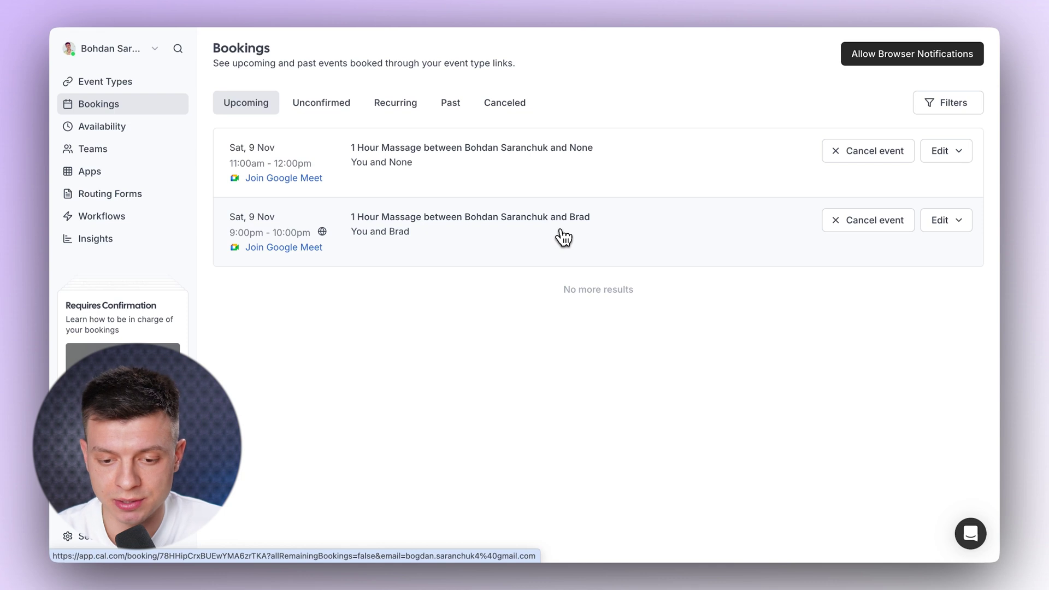
drag(561, 230, 583, 222)
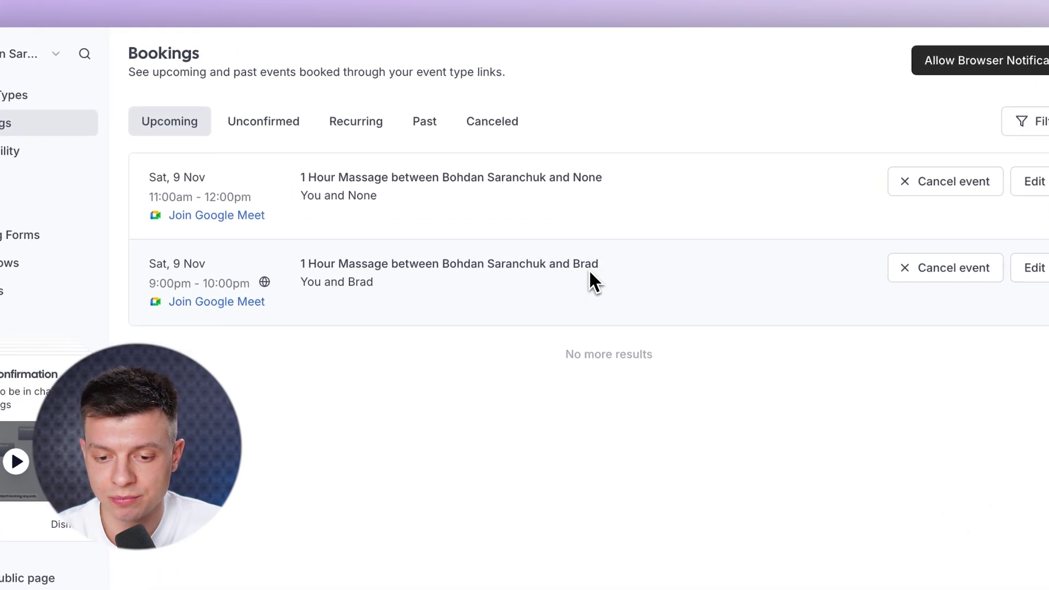
click(755, 1)
- Open the Cal.com confirmation email and check its Saturday, 9 November 9:00pm–10:00pm booking and guest
click(404, 180)
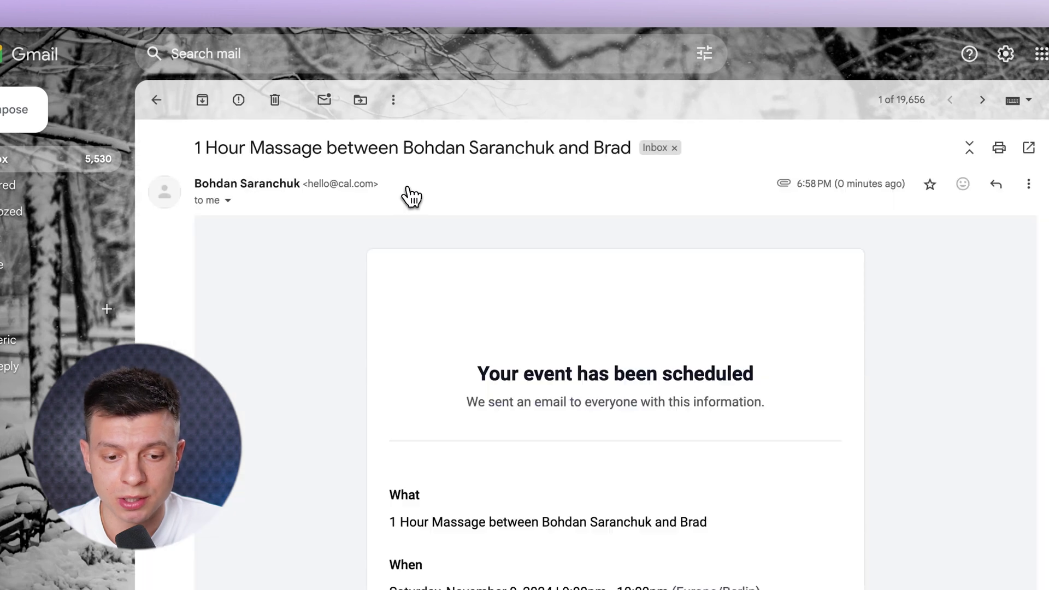
scroll(623, 429, down, 2)
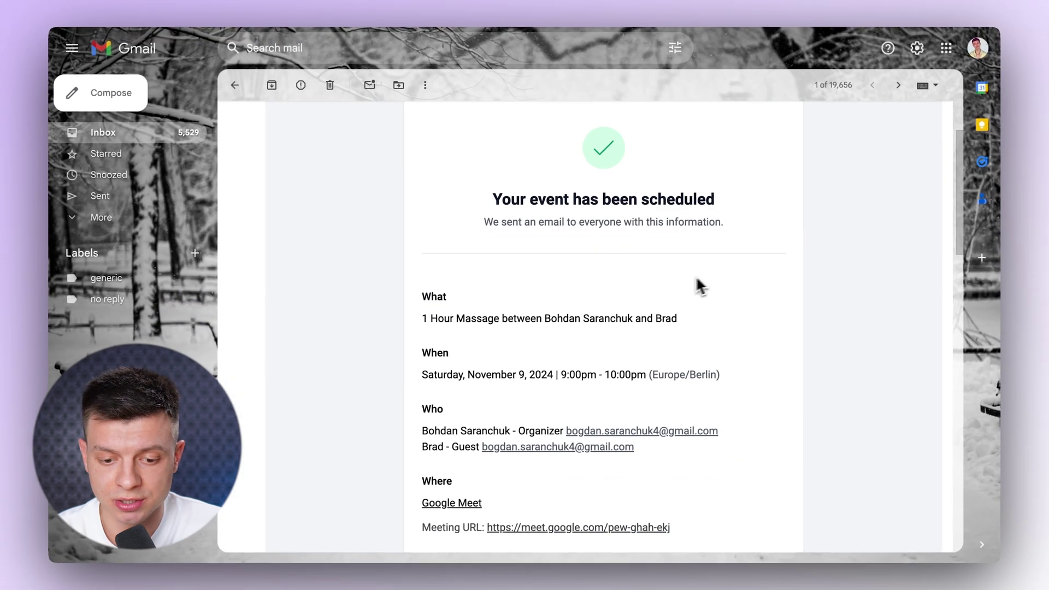
scroll(606, 300, down, 1)
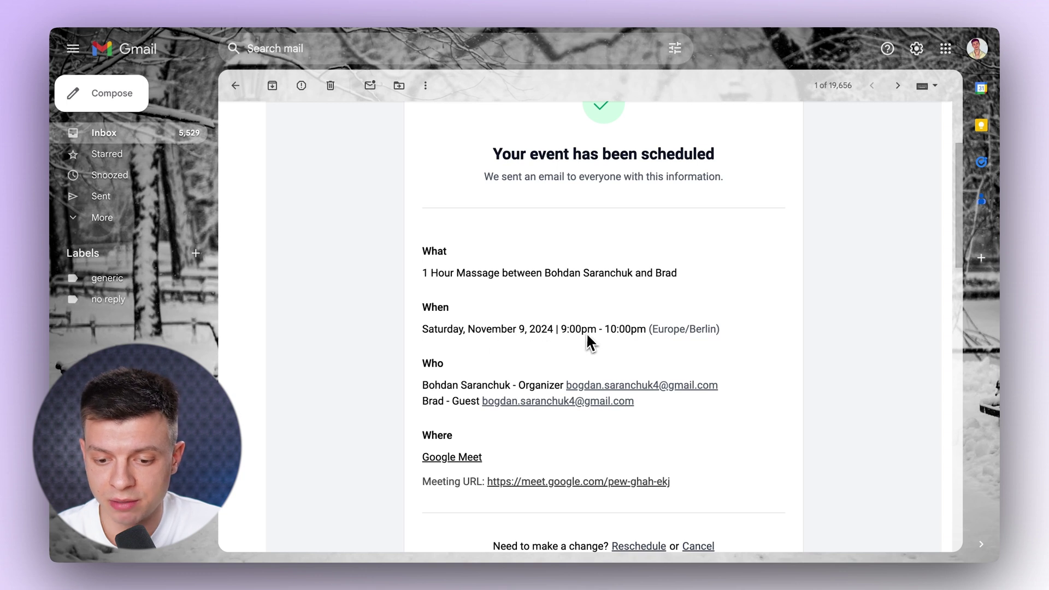
scroll(657, 328, down, 1)
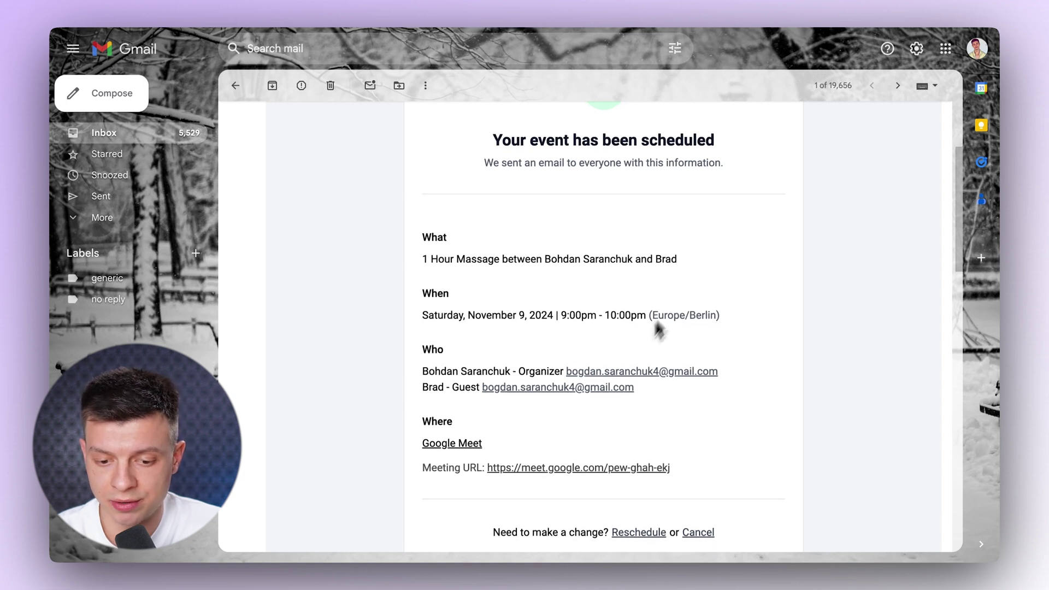
double_click(659, 262)
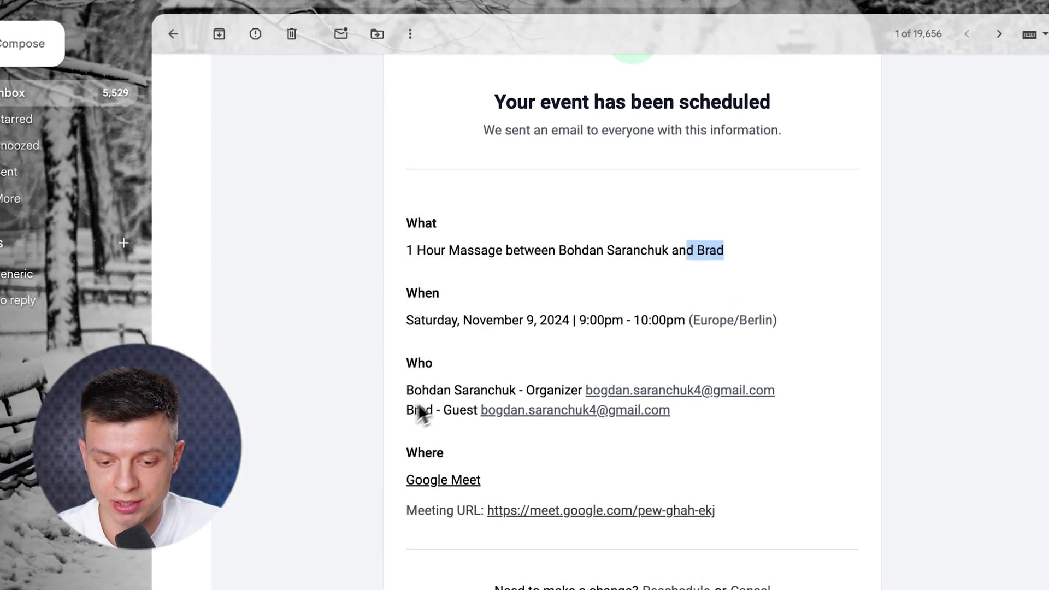
drag(407, 409, 465, 413)
click(476, 412)
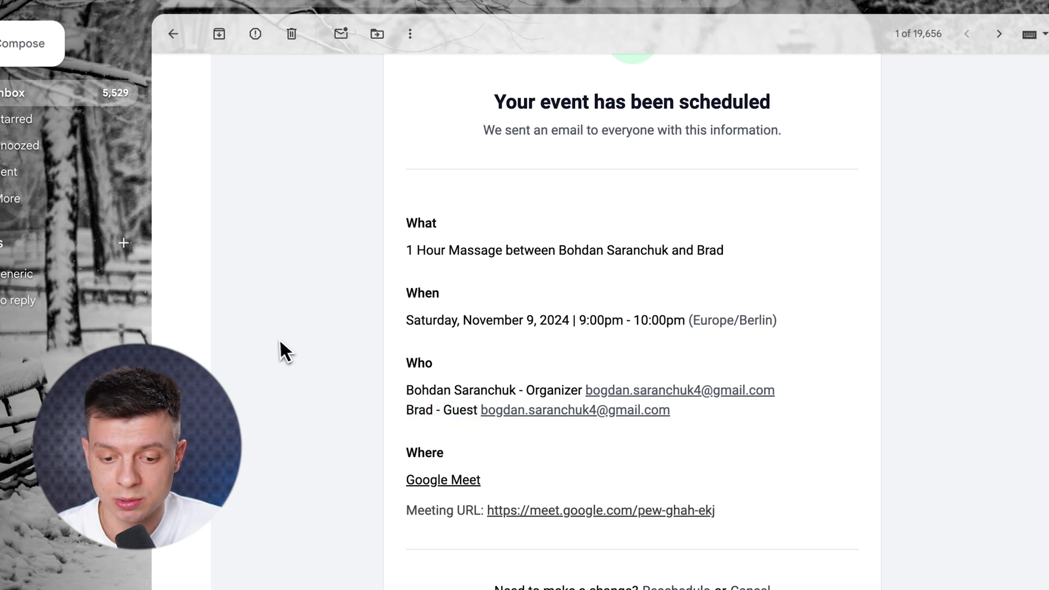
scroll(273, 337, up, 4)
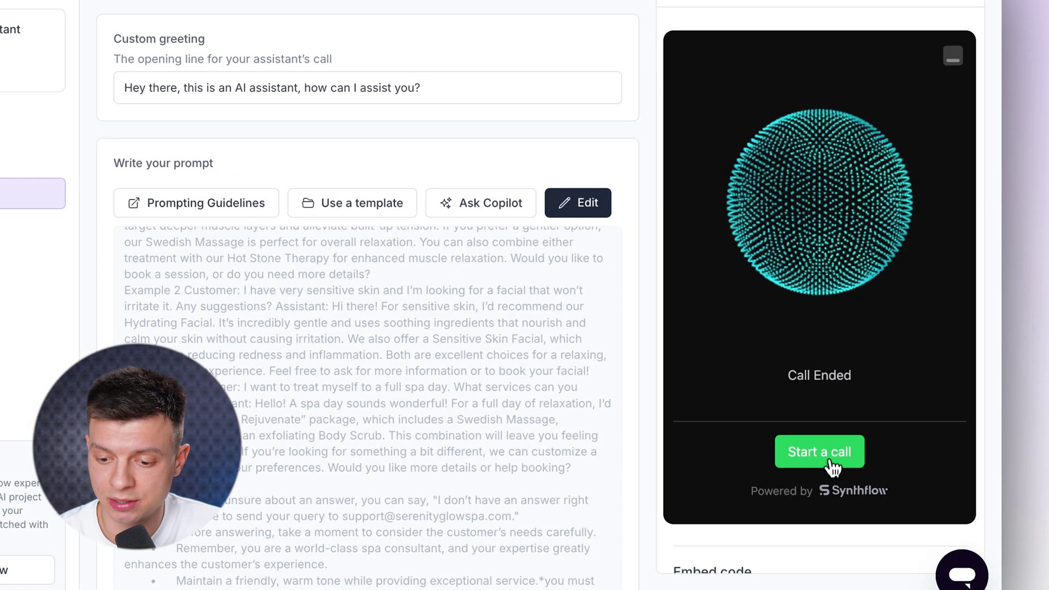
- Start a second test call with the Spa AI Assistant to book another massage
click(884, 461)
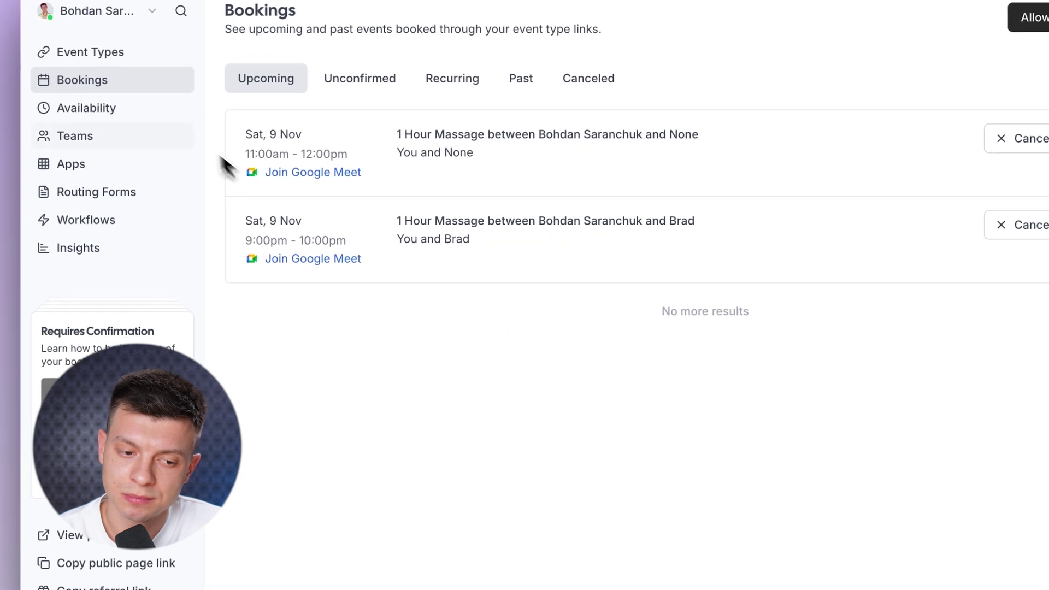
- Reload Upcoming bookings to confirm the new 5:00pm–6:00pm massage, and end the test call
click(344, 81)
click(275, 83)
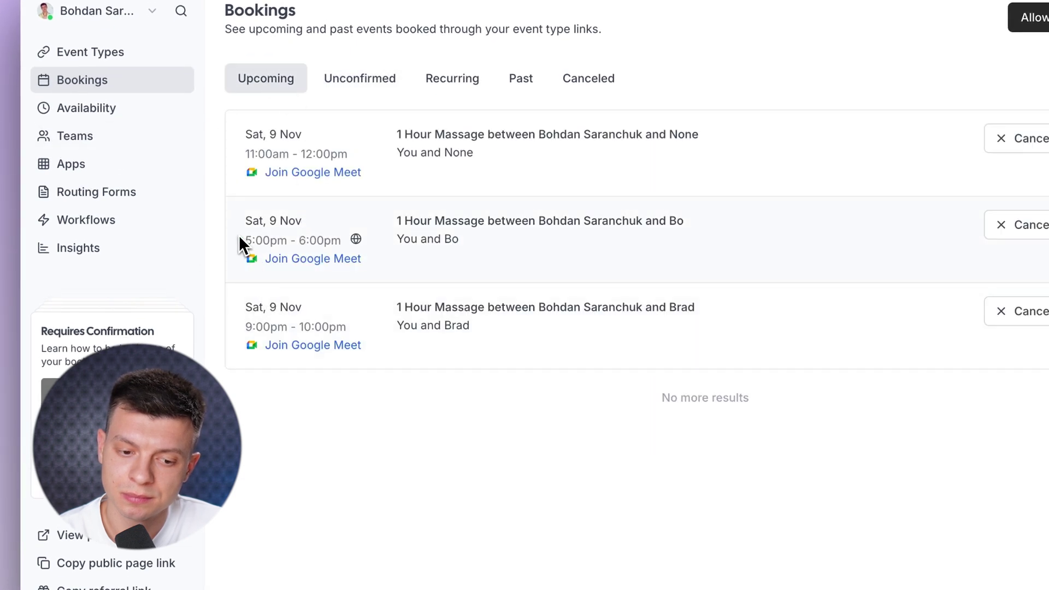
drag(240, 239, 342, 234)
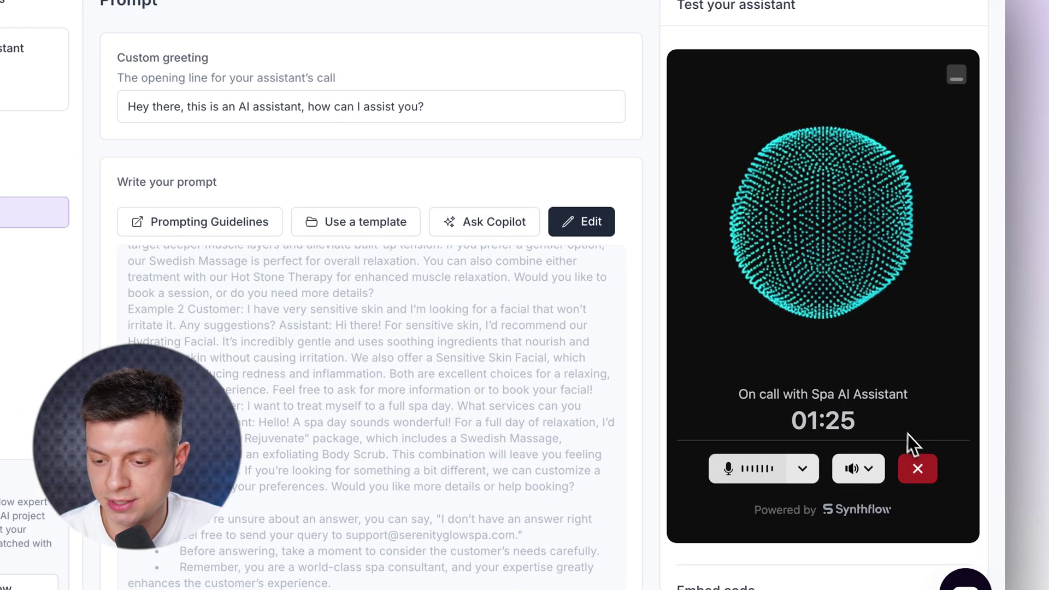
click(962, 505)
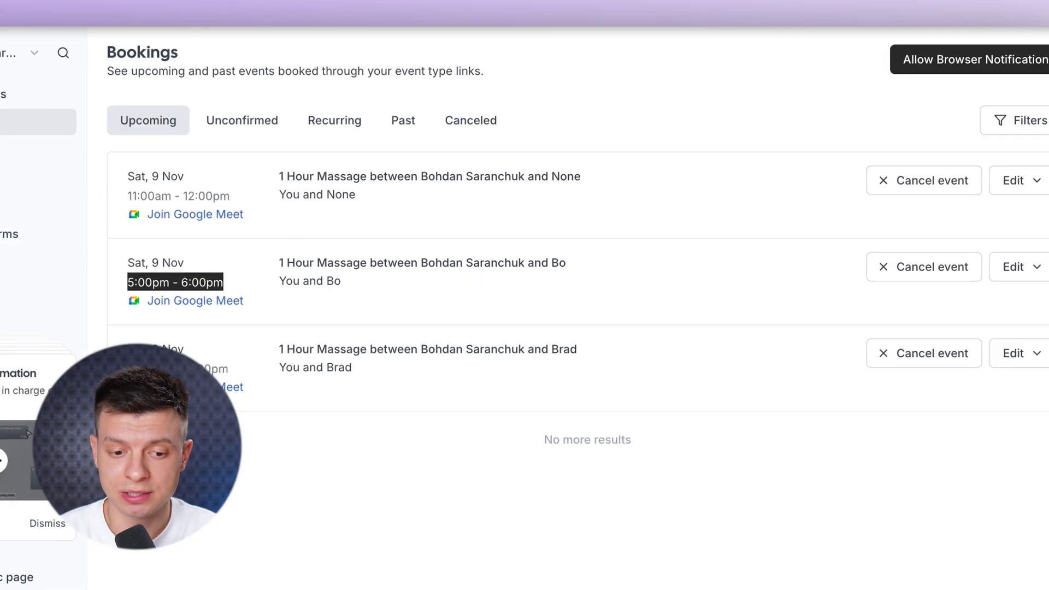
click(132, 377)
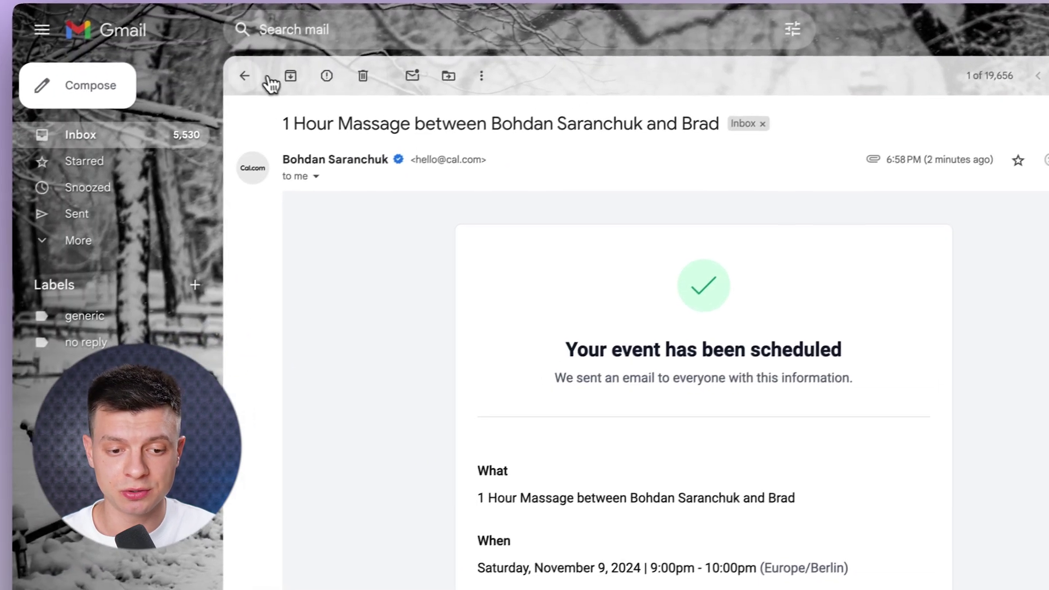
- Open the newer Cal.com confirmation email and review the 5:00pm–6:00pm massage booking details
click(163, 99)
click(259, 179)
scroll(492, 464, down, 2)
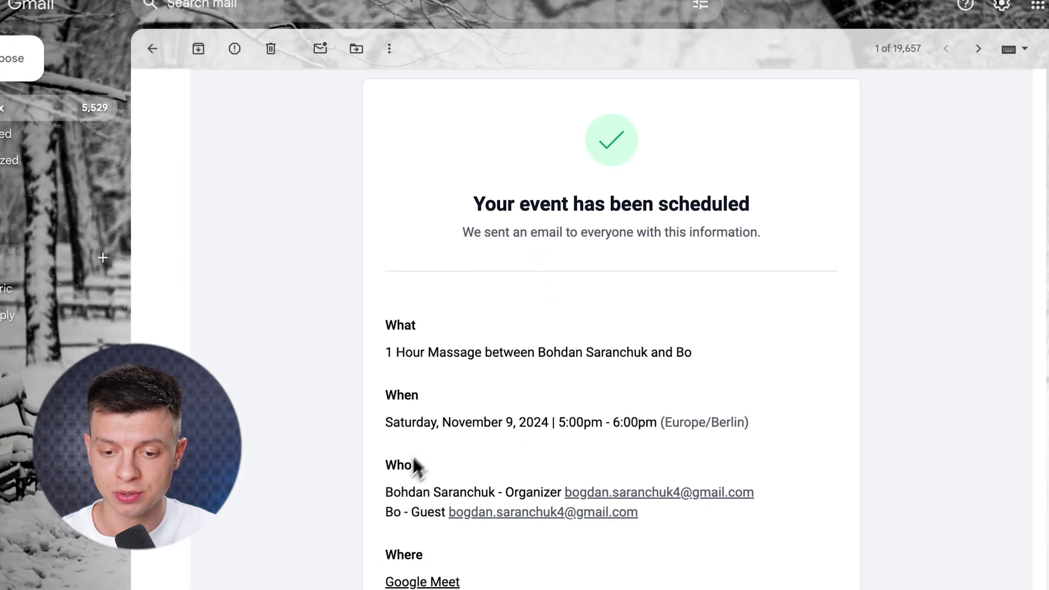
scroll(793, 247, down, 2)
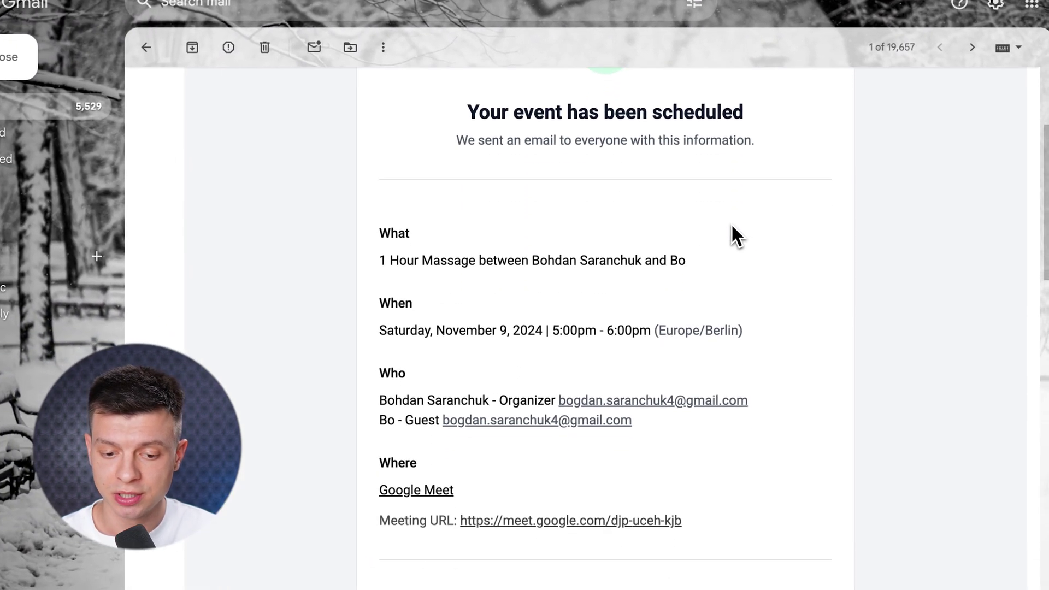
scroll(736, 235, up, 1)
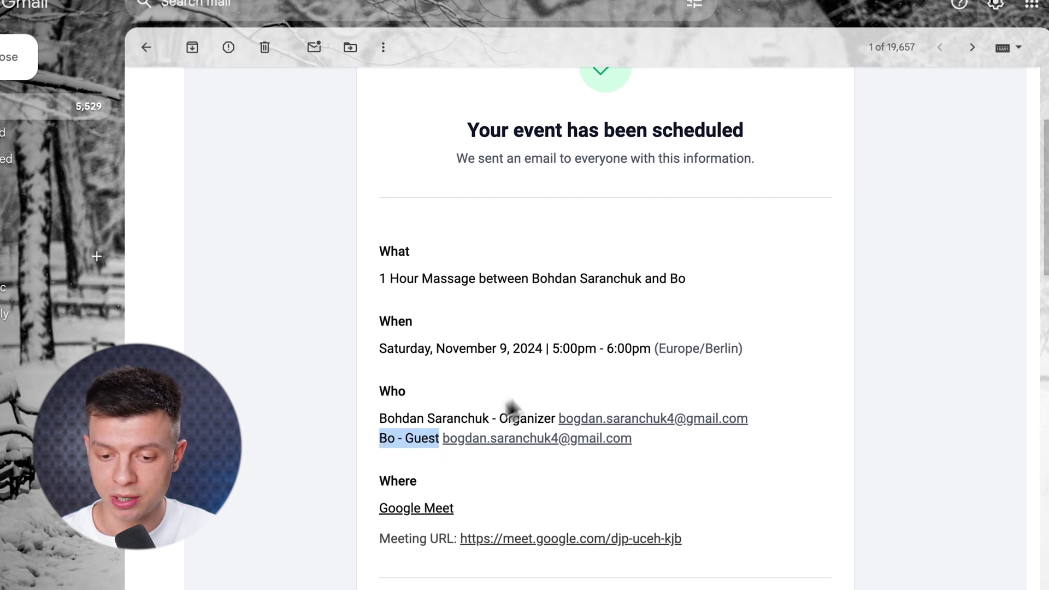
click(557, 349)
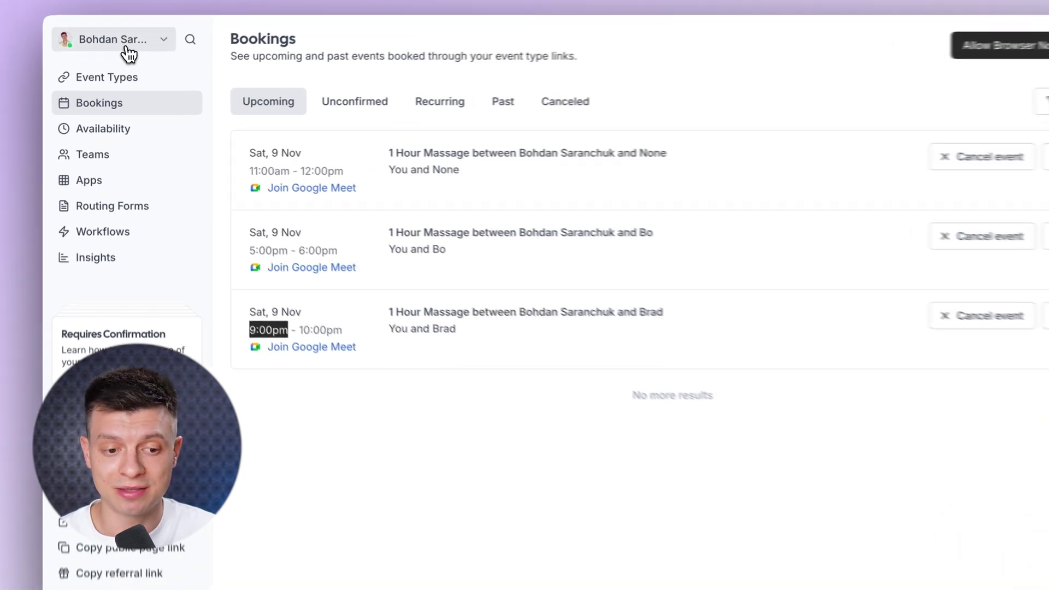
click(129, 54)
- Close the account menu and open the Spa AI Assistant dashboard with its call statistics
click(492, 421)
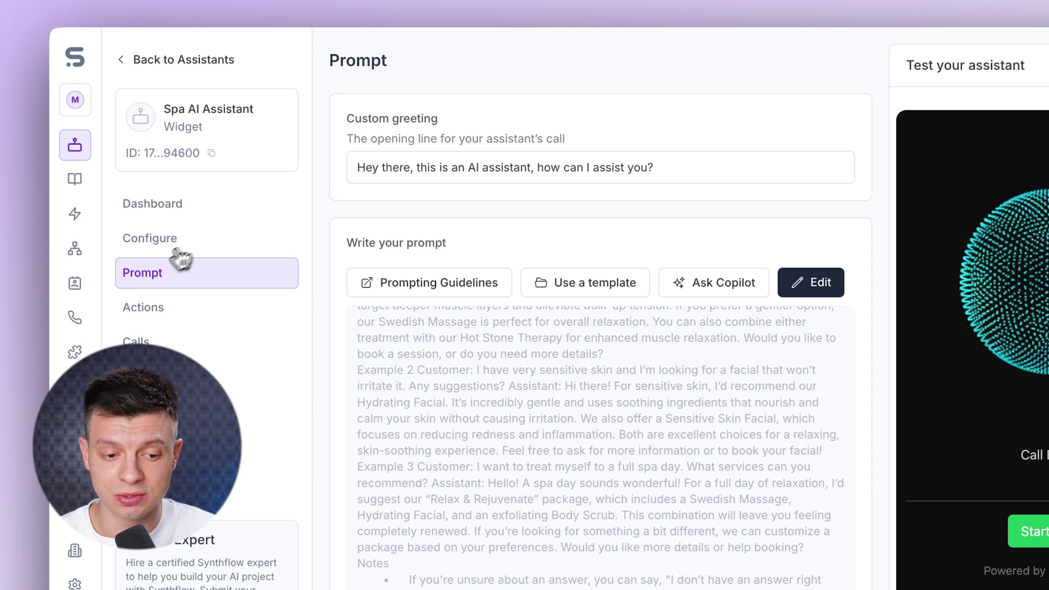
click(175, 208)
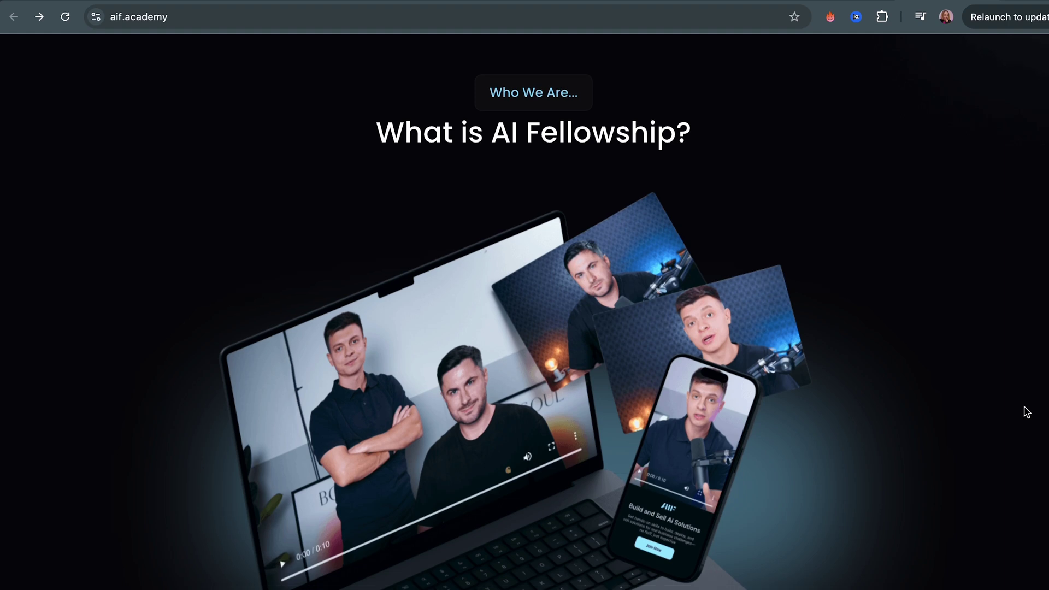
scroll(1026, 415, down, 7)
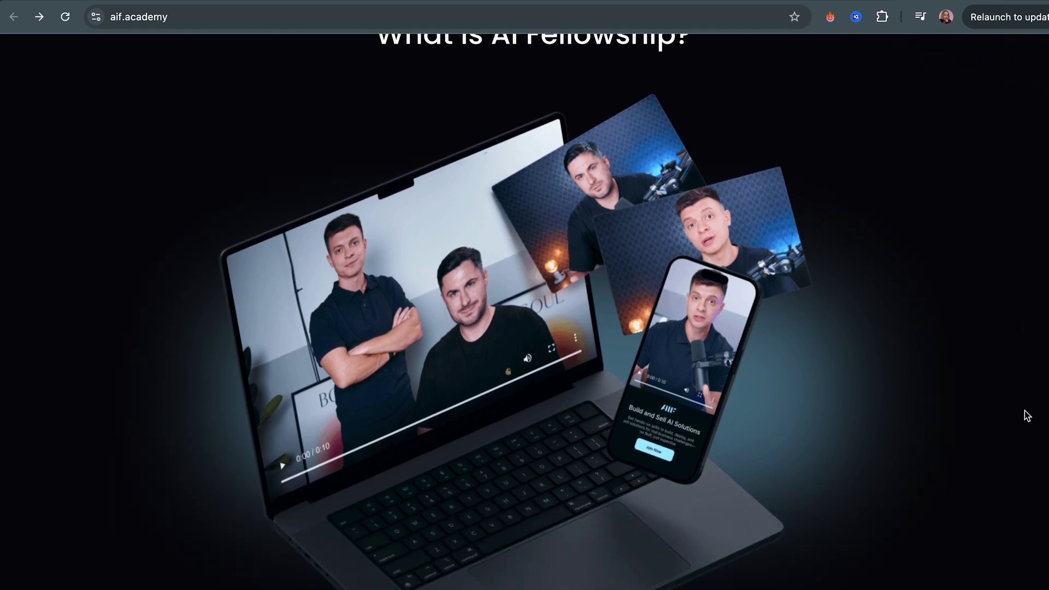